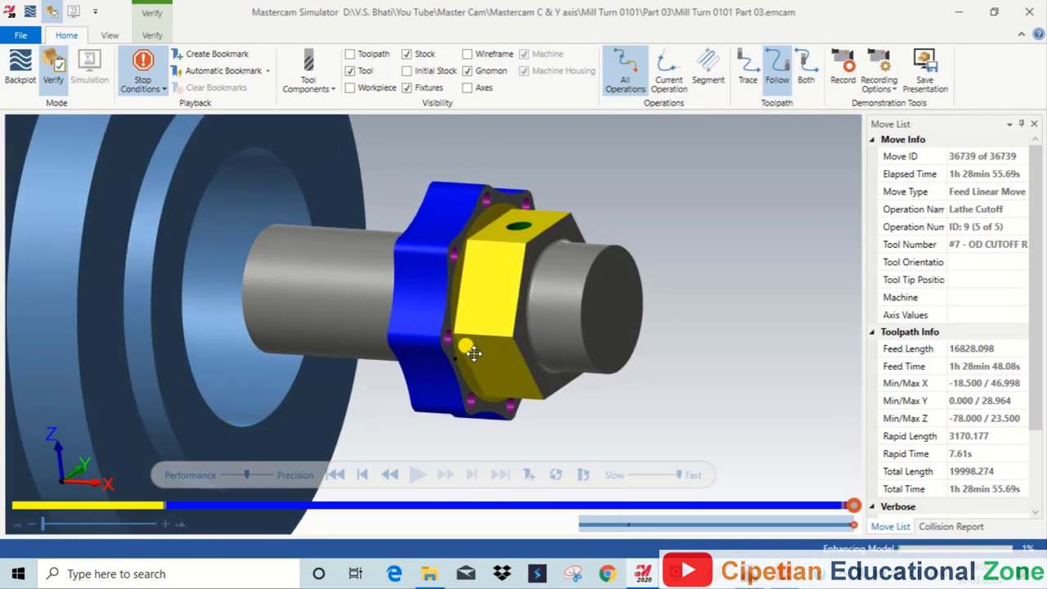
- Examine the verified part in the simulator from several angles, including the scalloped flange, hexagon, face holes and cross hole
middle_click_drag(474, 354, 458, 368)
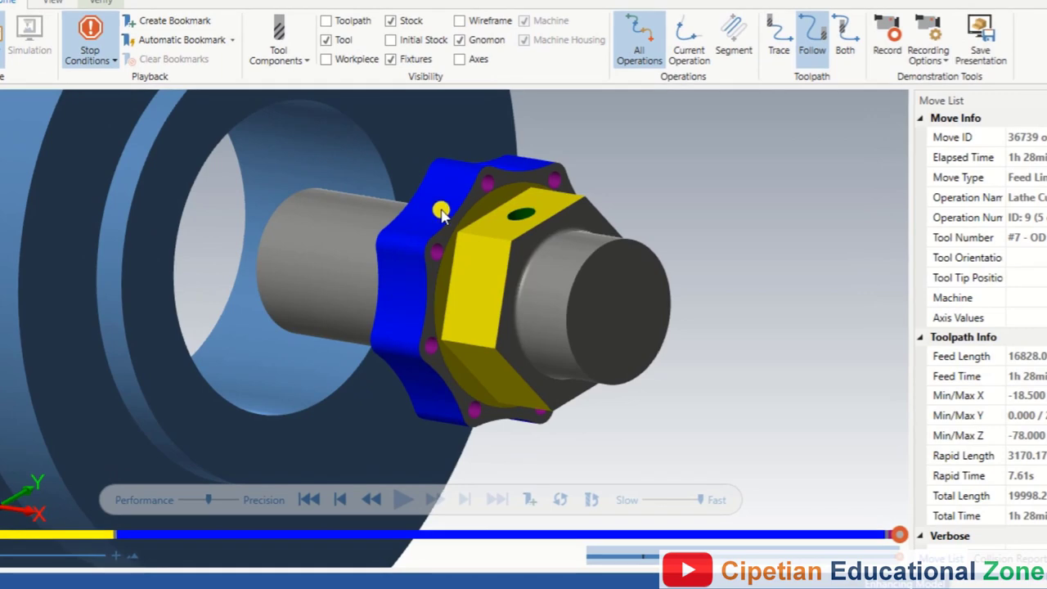
middle_click_drag(687, 248, 701, 265)
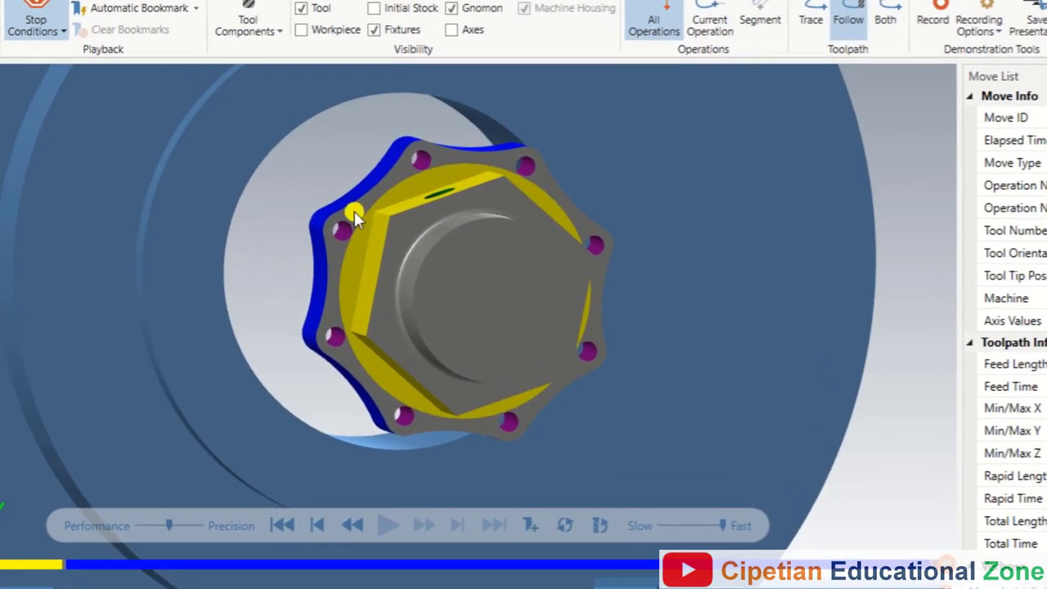
mouse_move(668, 193)
middle_mouse_down()
mouse_move(689, 215)
mouse_move(741, 210)
mouse_move(682, 205)
middle_mouse_up()
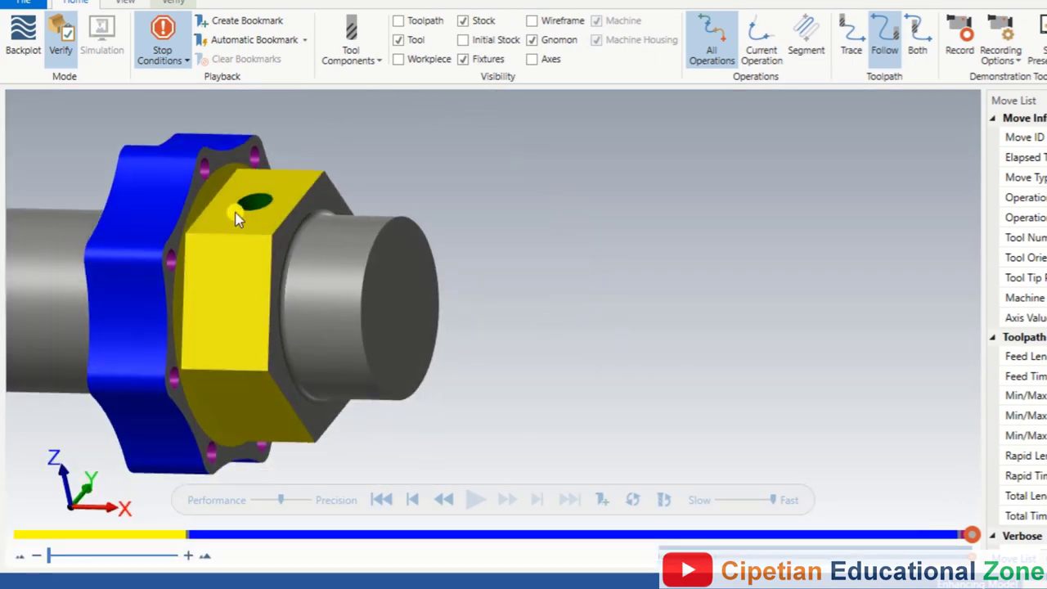
scroll(225, 209, "down", 3)
scroll(360, 261, "up", 5)
middle_click_drag(409, 242, 409, 292)
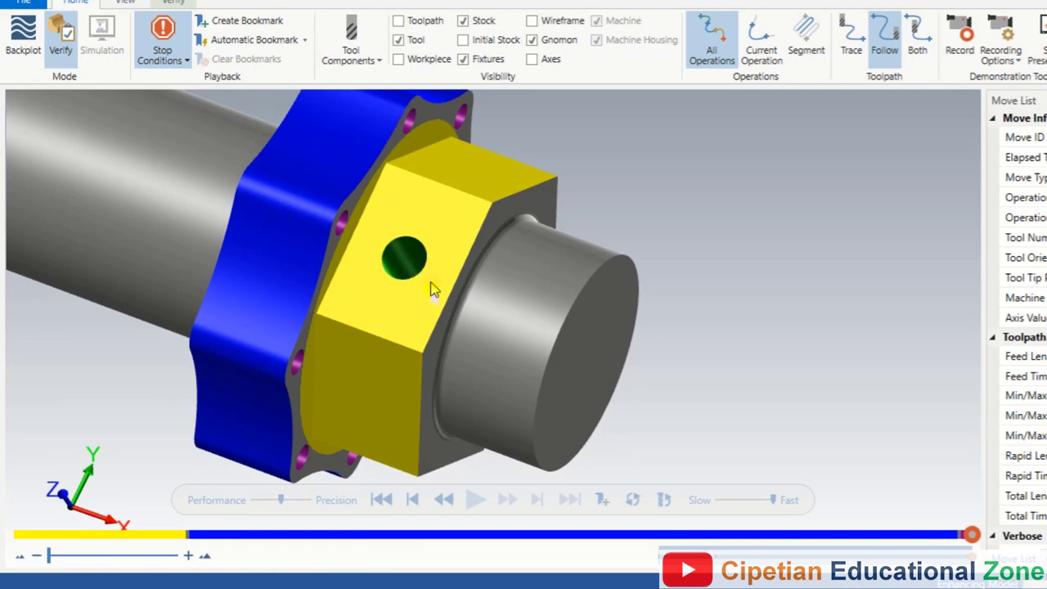
scroll(434, 276, "down", 4)
middle_click_drag(434, 270, 421, 237)
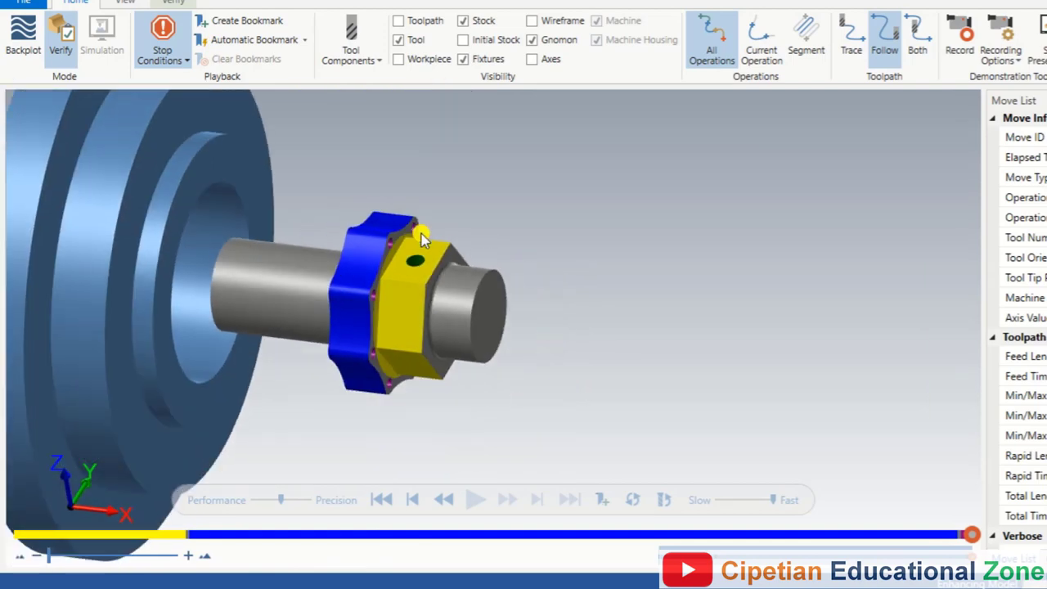
scroll(426, 292, "up", 2)
scroll(402, 289, "up", 2)
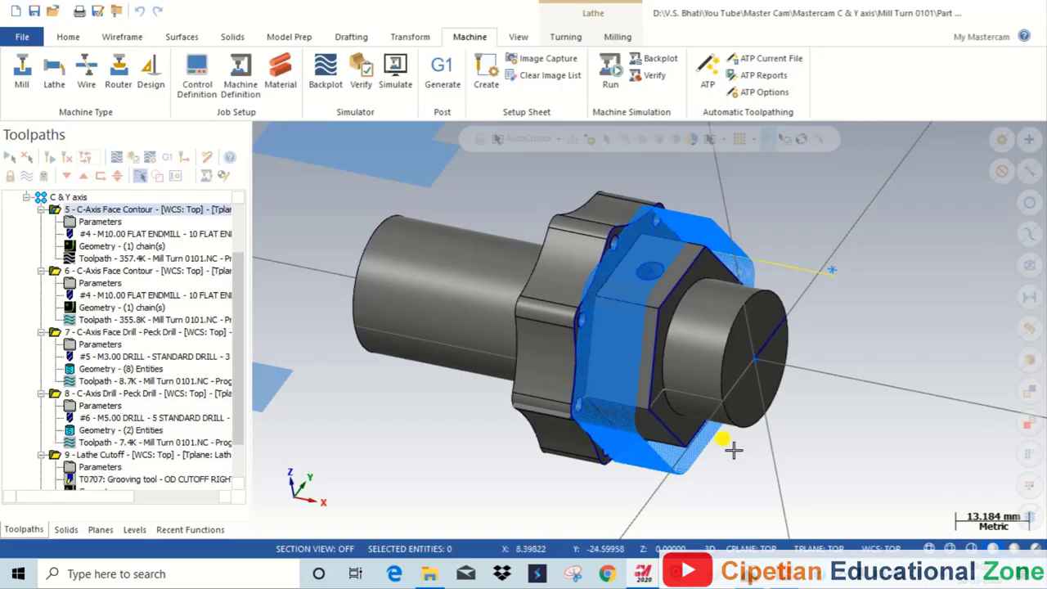
- Review the toolpaths of operations 5 to 9 one by one, checking the lathe cutoff in the top view
scroll(589, 446, "up", 1)
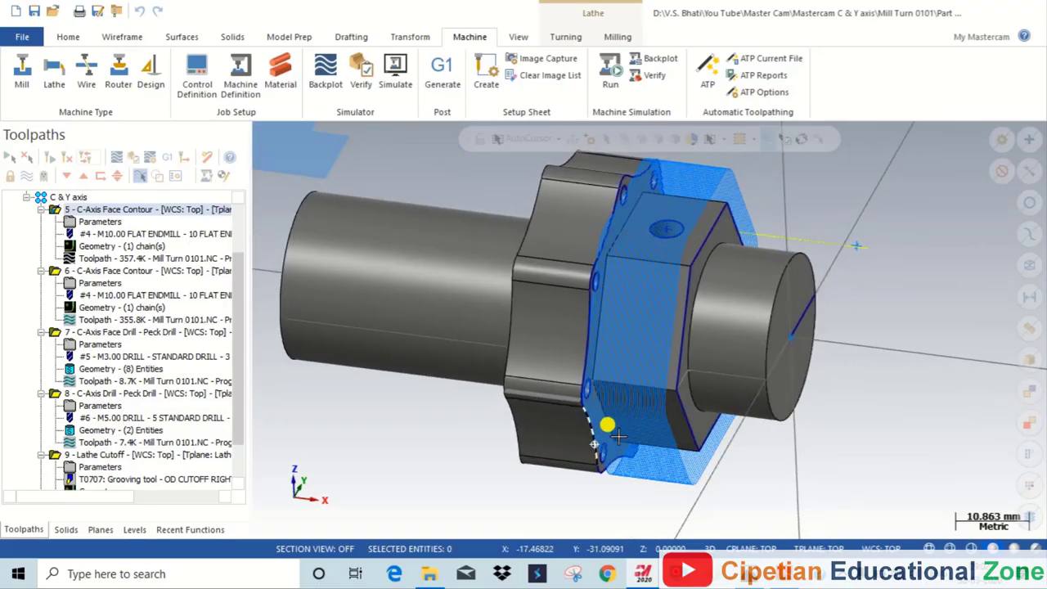
middle_click_drag(584, 456, 607, 446)
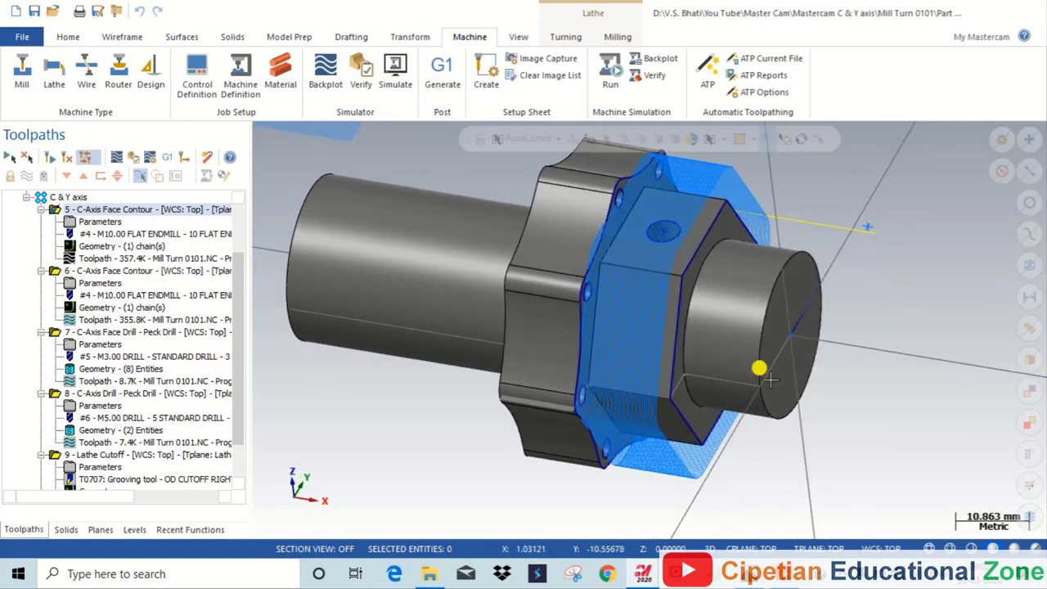
left_click(55, 271)
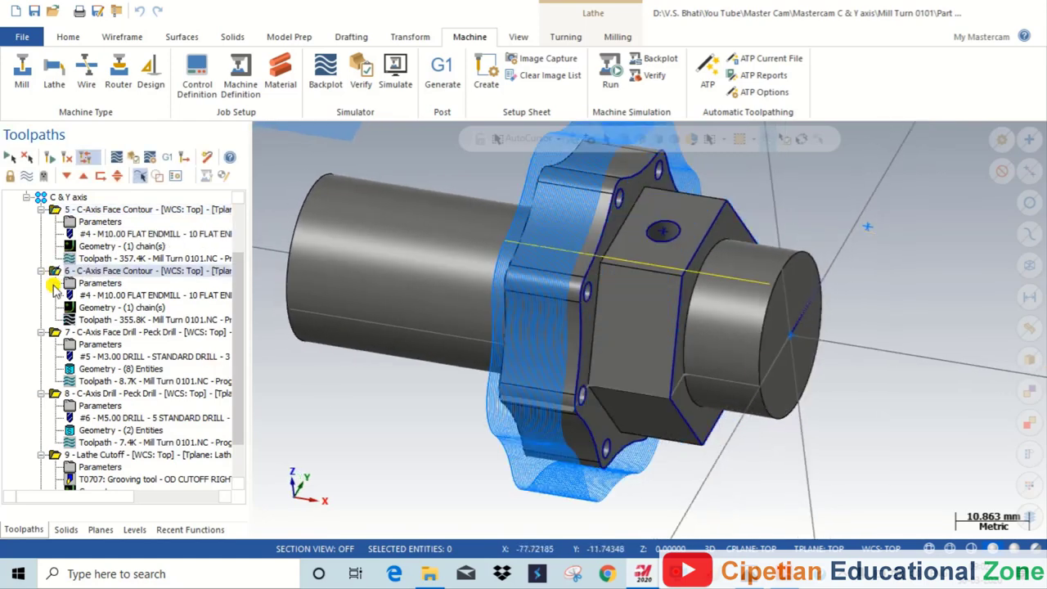
left_click(50, 335)
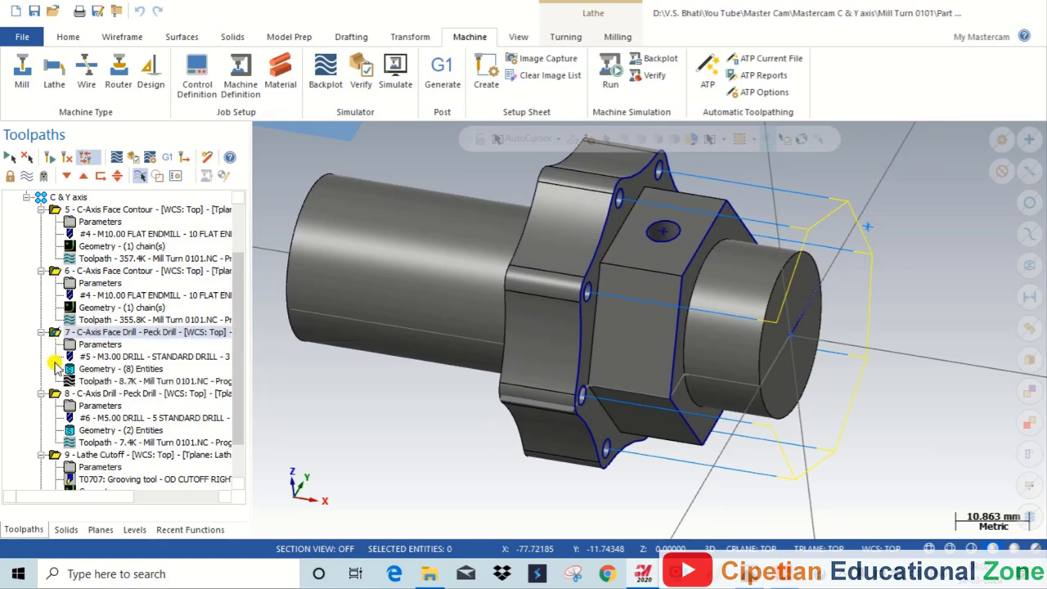
left_click(55, 393)
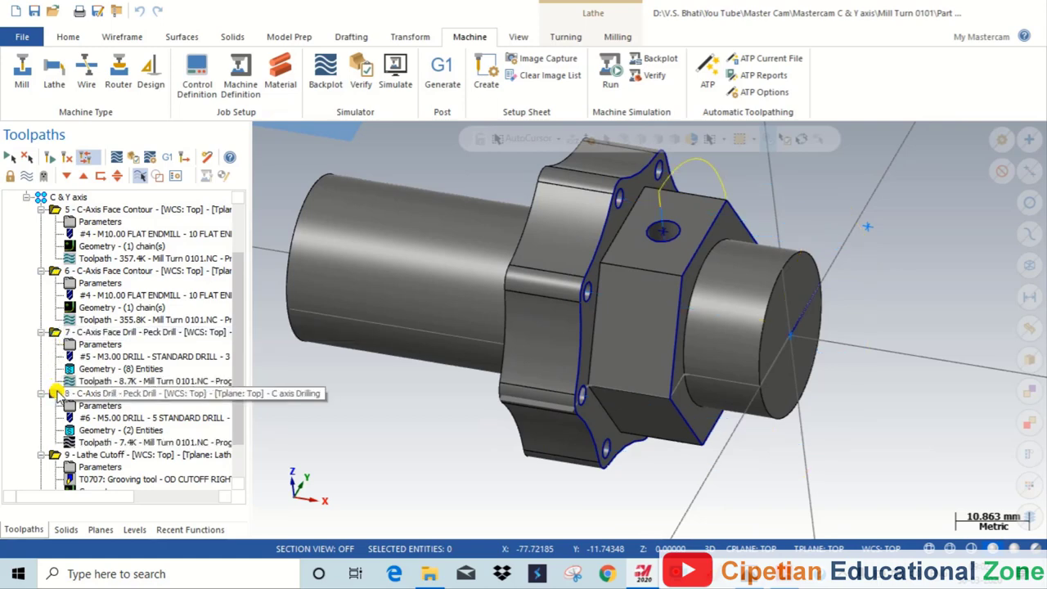
left_click(57, 460)
right_click(818, 205)
left_click(841, 294)
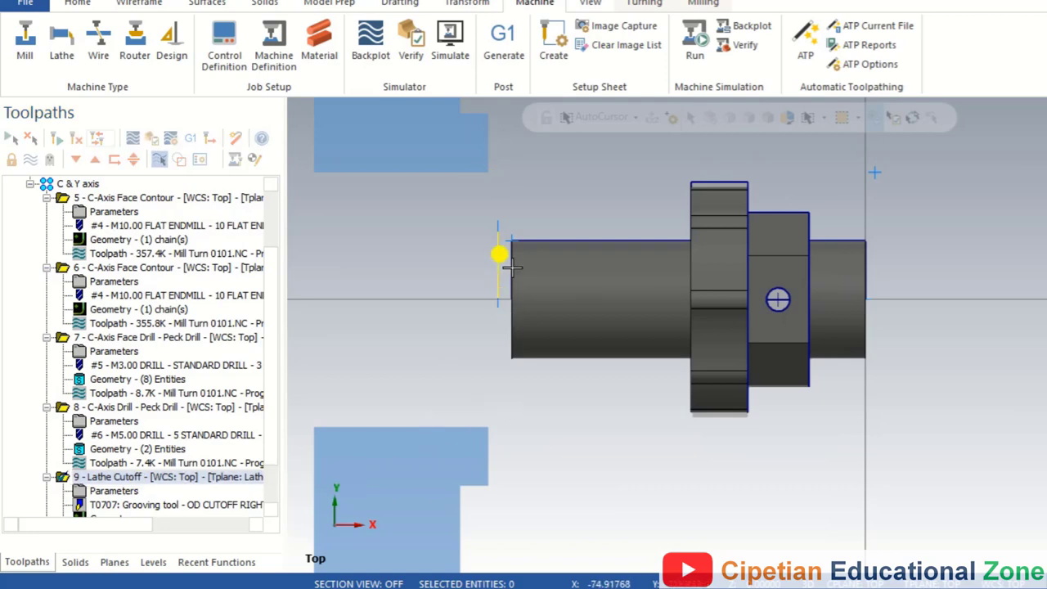
mouse_move(881, 434)
middle_mouse_down()
mouse_move(881, 401)
mouse_move(853, 368)
mouse_move(745, 381)
mouse_move(767, 414)
mouse_move(755, 450)
mouse_move(778, 385)
mouse_move(811, 374)
mouse_move(827, 426)
mouse_move(811, 430)
mouse_move(818, 374)
mouse_move(767, 374)
mouse_move(778, 401)
mouse_move(801, 388)
mouse_move(720, 391)
middle_mouse_up()
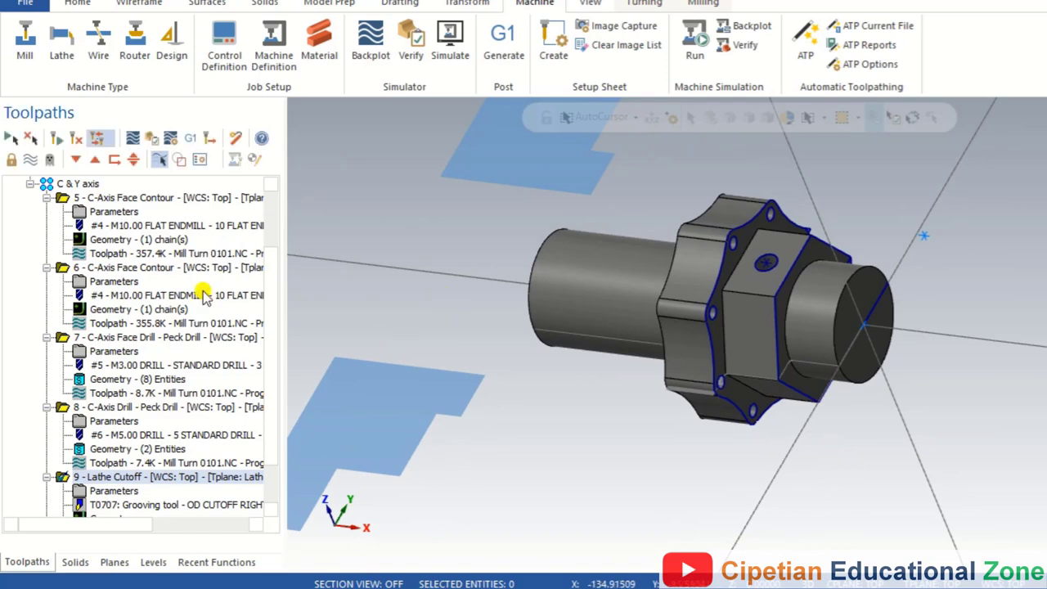
- Delete all operations of the C & Y axis toolpath group
left_click(47, 185)
right_click(47, 185)
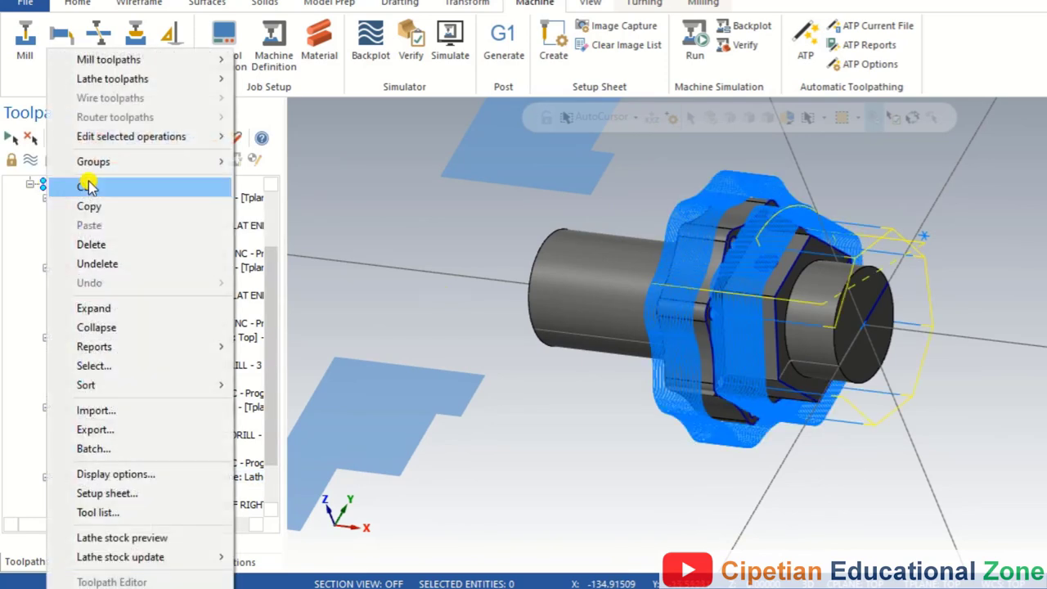
left_click(467, 211)
right_click(49, 186)
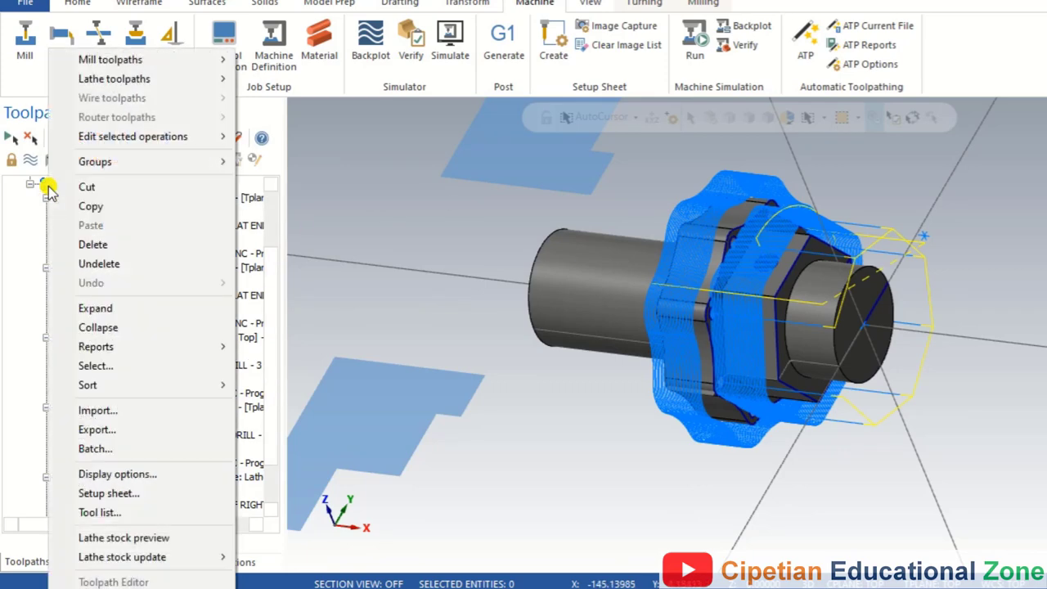
left_click(92, 245)
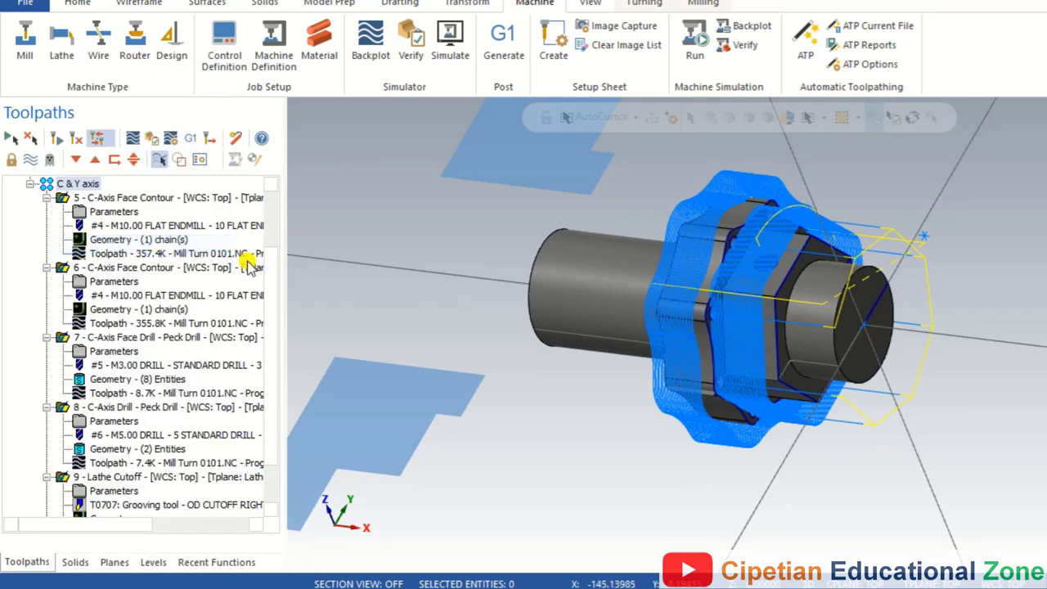
left_click(652, 346)
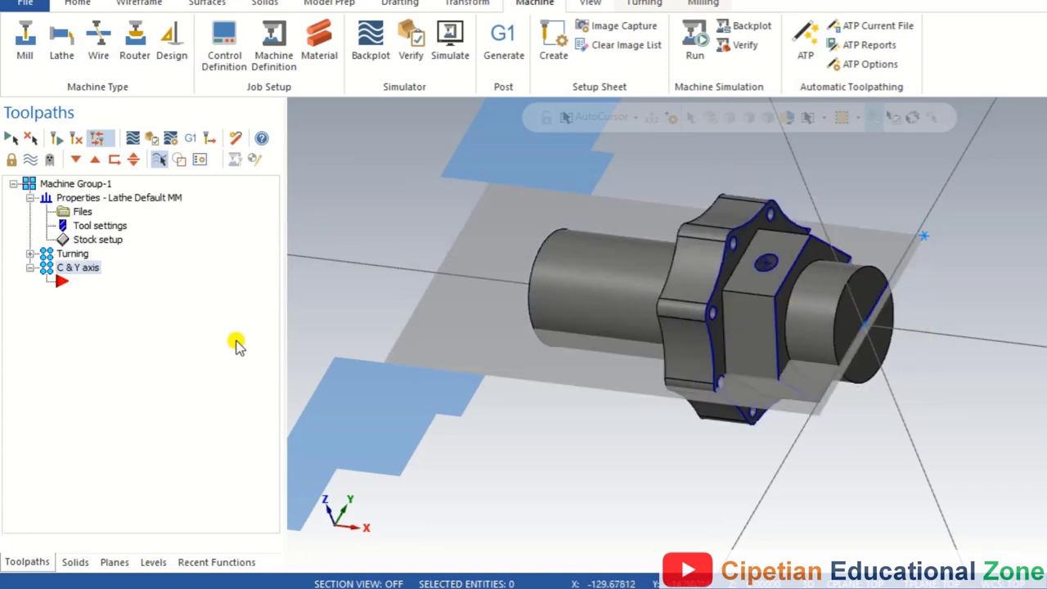
- Create a C-axis Face Contour toolpath using the complete hexagon outline on the front face as its 3D wireframe chain
right_click(398, 179)
left_click(416, 255)
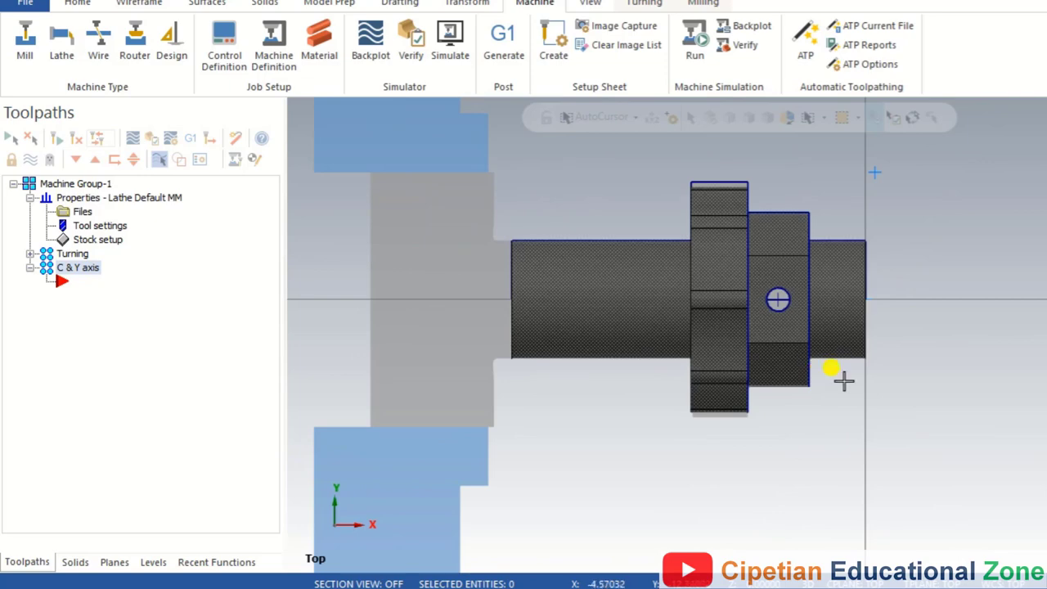
mouse_move(913, 348)
middle_mouse_down()
mouse_move(900, 262)
mouse_move(806, 282)
middle_mouse_up()
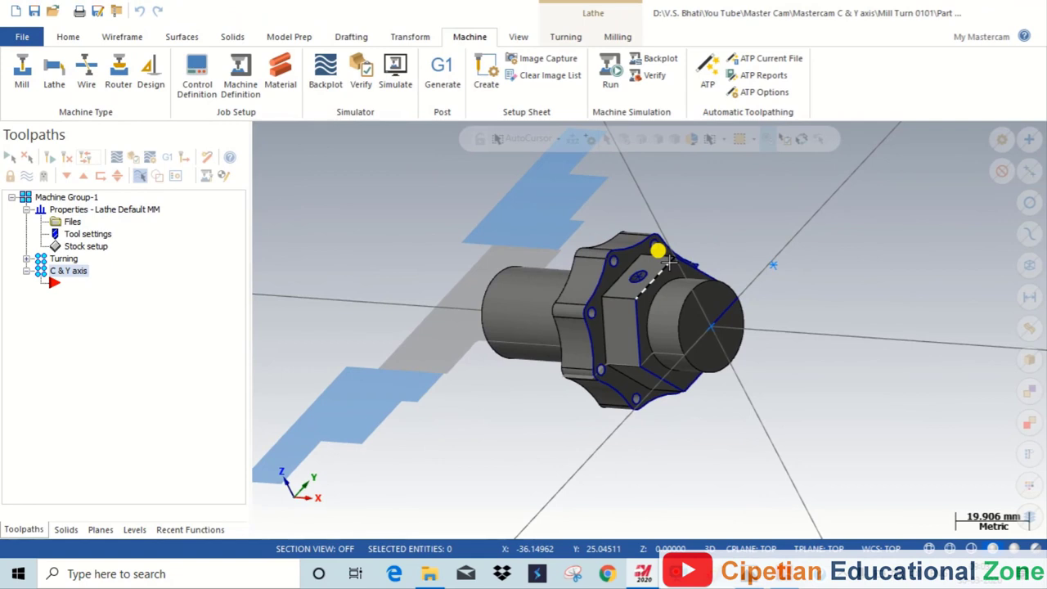
scroll(669, 262, "up", 1)
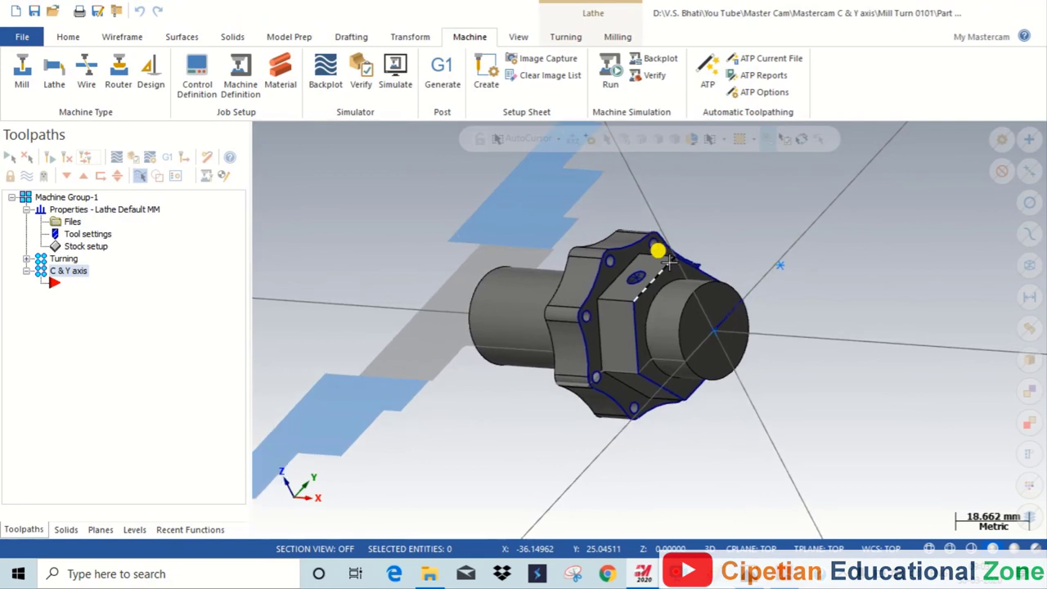
left_click(566, 39)
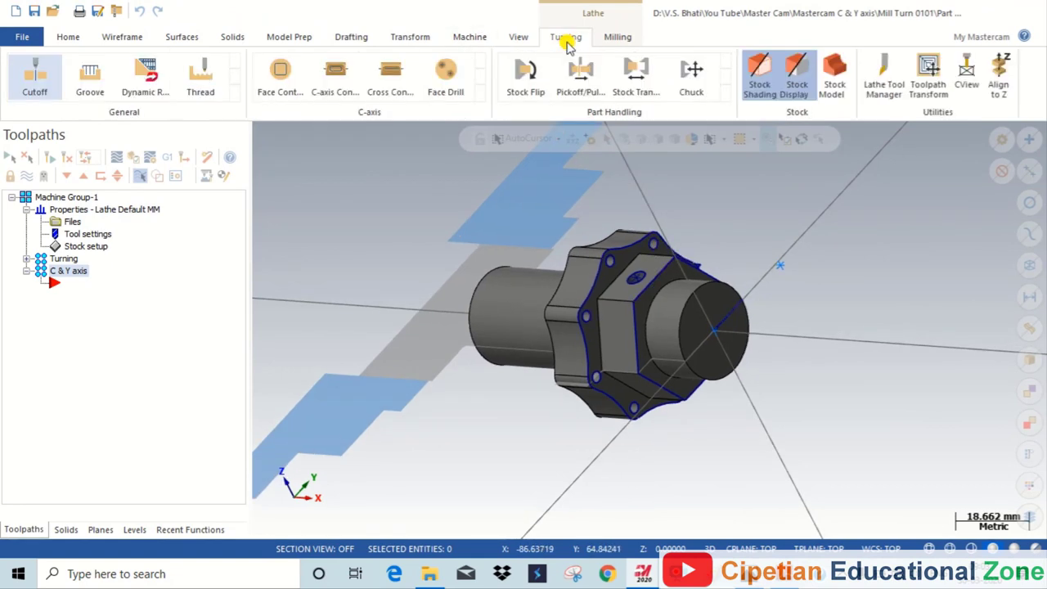
left_click(481, 93)
left_click(298, 90)
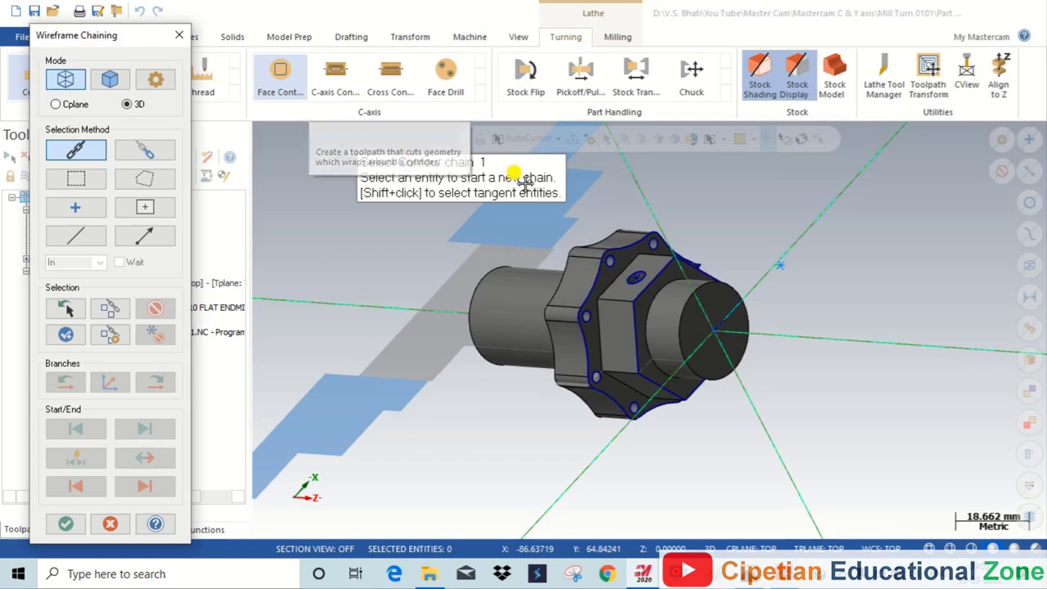
scroll(636, 245, "up", 2)
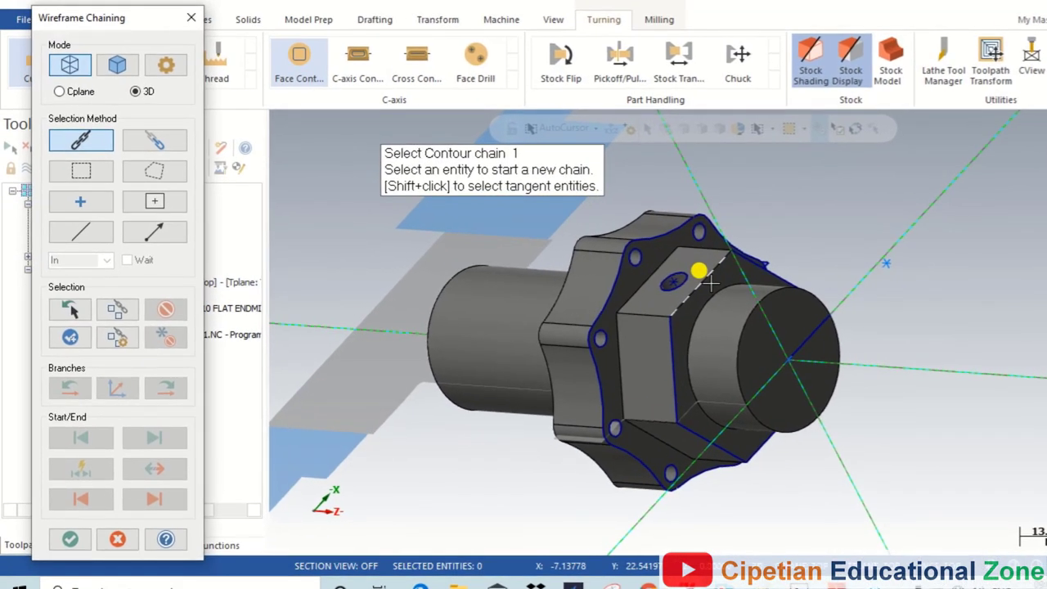
left_click(709, 281)
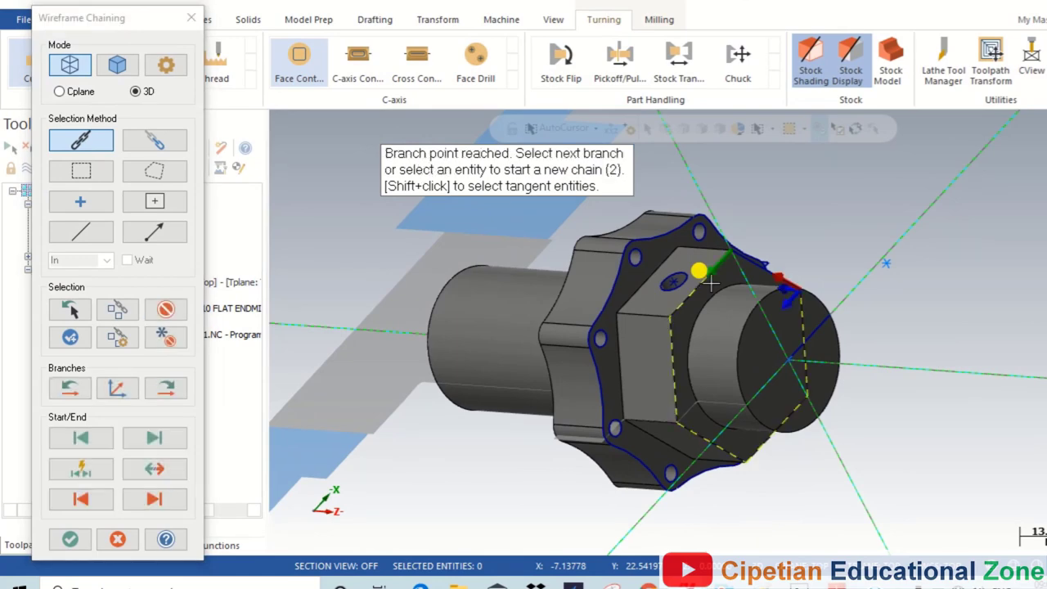
middle_click_drag(940, 312, 753, 318)
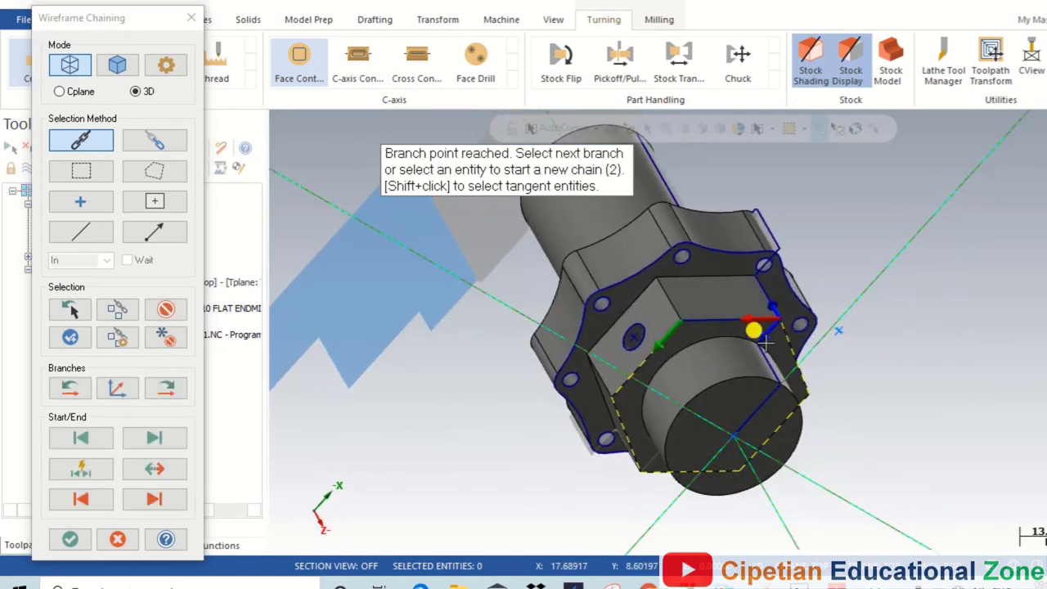
left_click(779, 318)
middle_click_drag(601, 365, 769, 360)
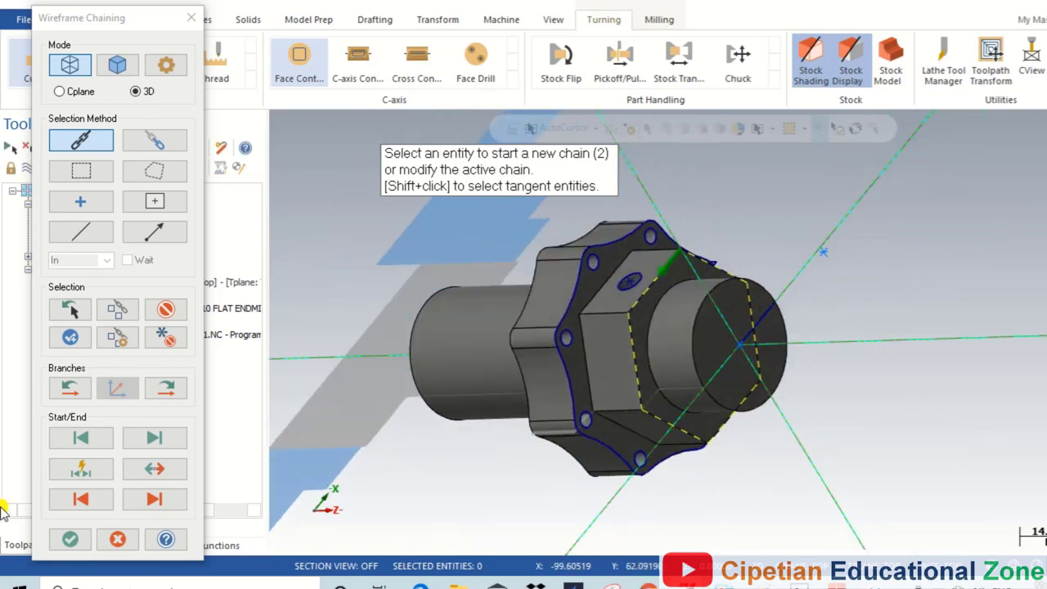
left_click(70, 538)
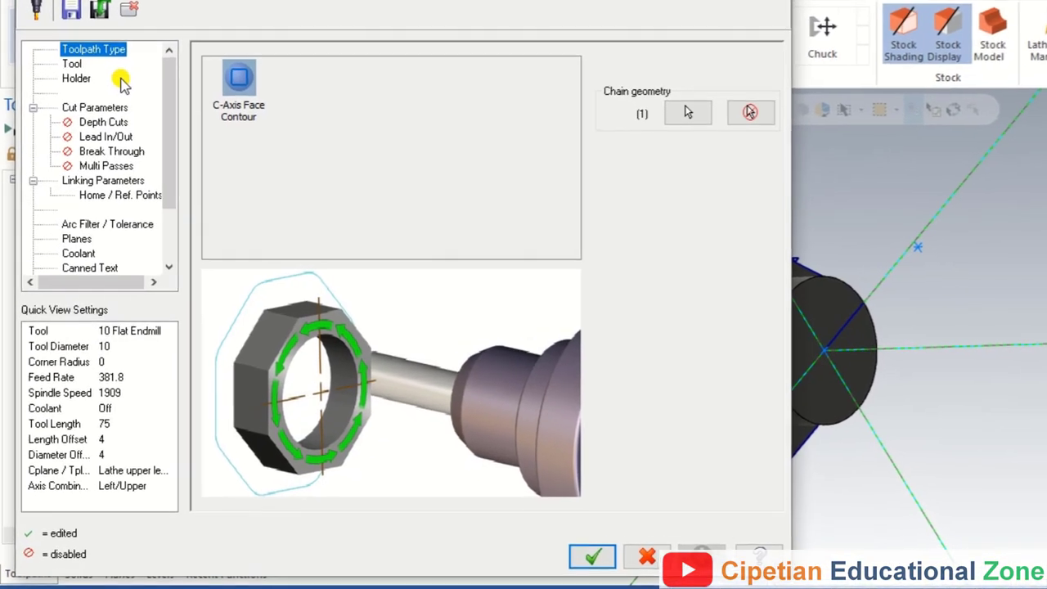
- Assign the 10 Flat Endmill with feed rate 1200 and spindle speed 2000, and add the comment "Face Contour 01"
left_click(64, 87)
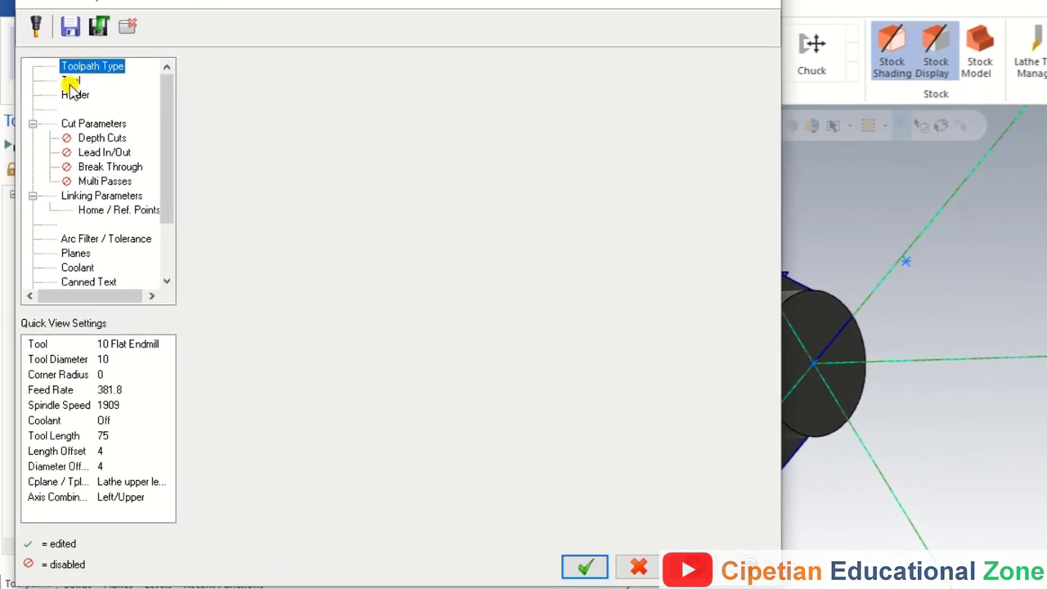
left_click(70, 85)
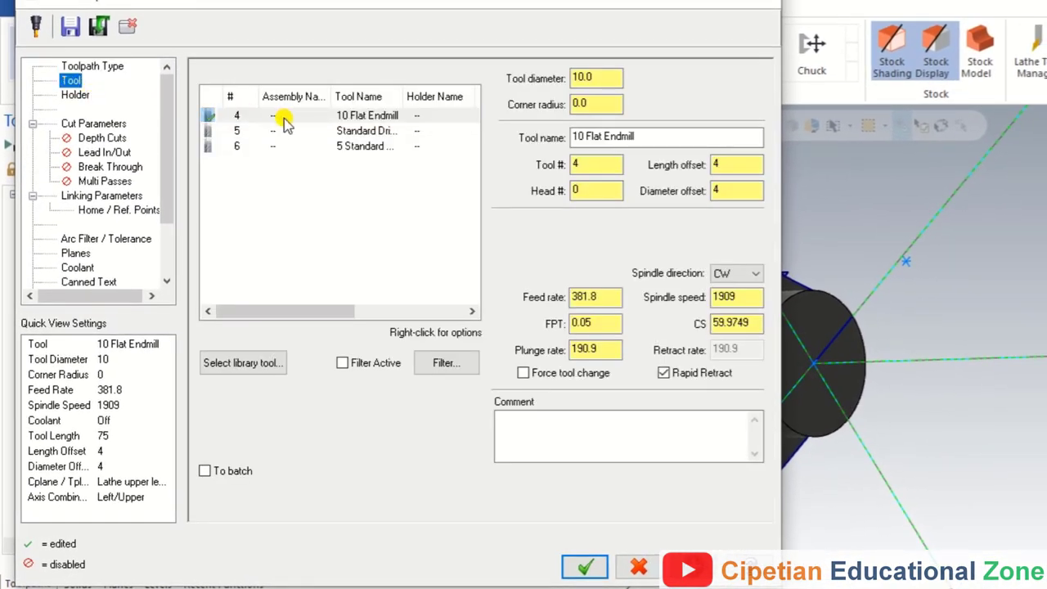
left_click(342, 119)
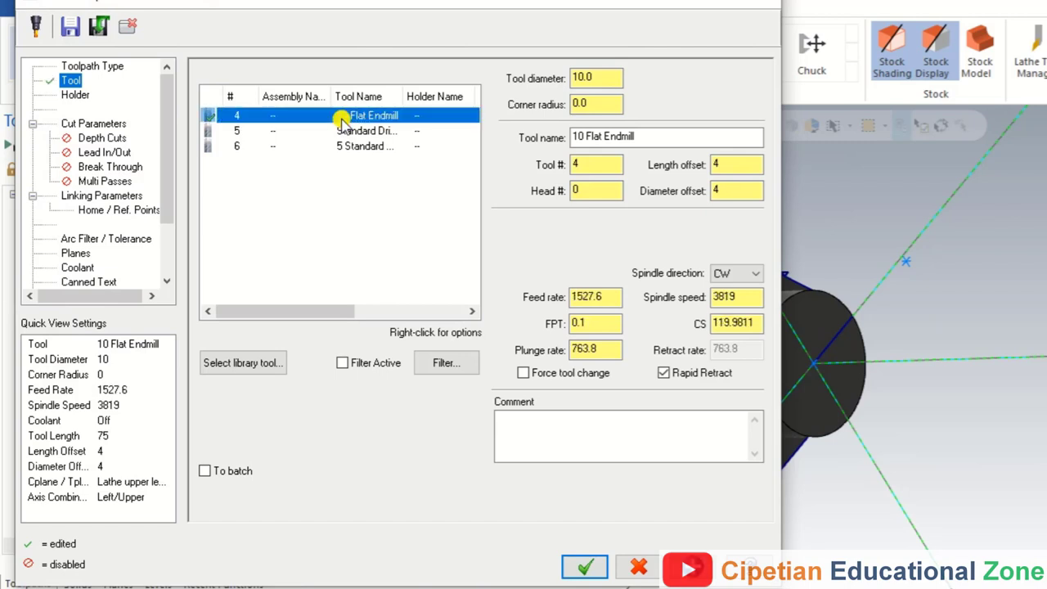
left_click(594, 297)
type("1200")
left_click(730, 298)
left_click(739, 299)
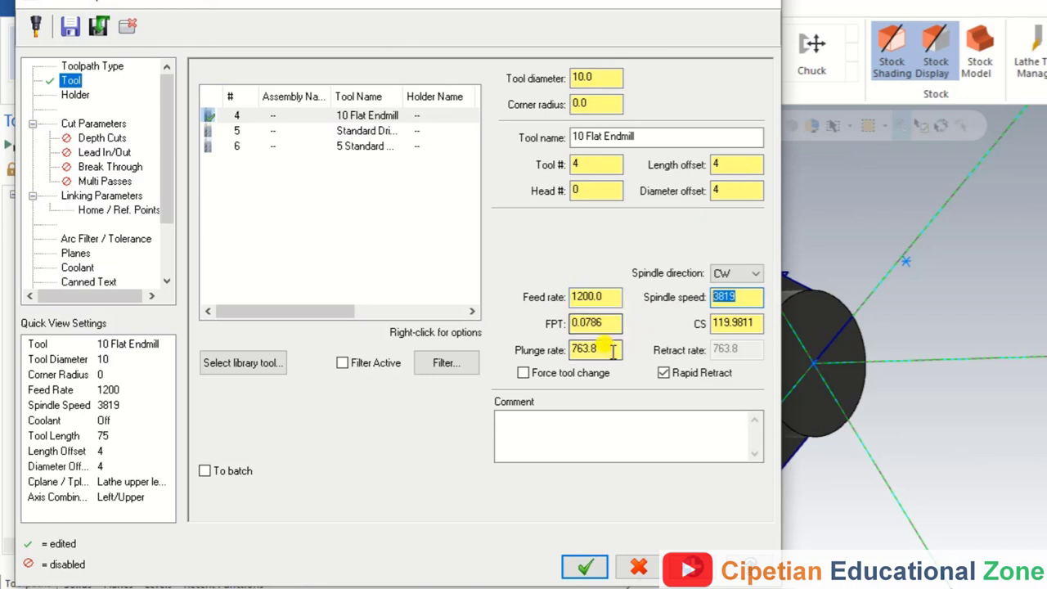
type("2000")
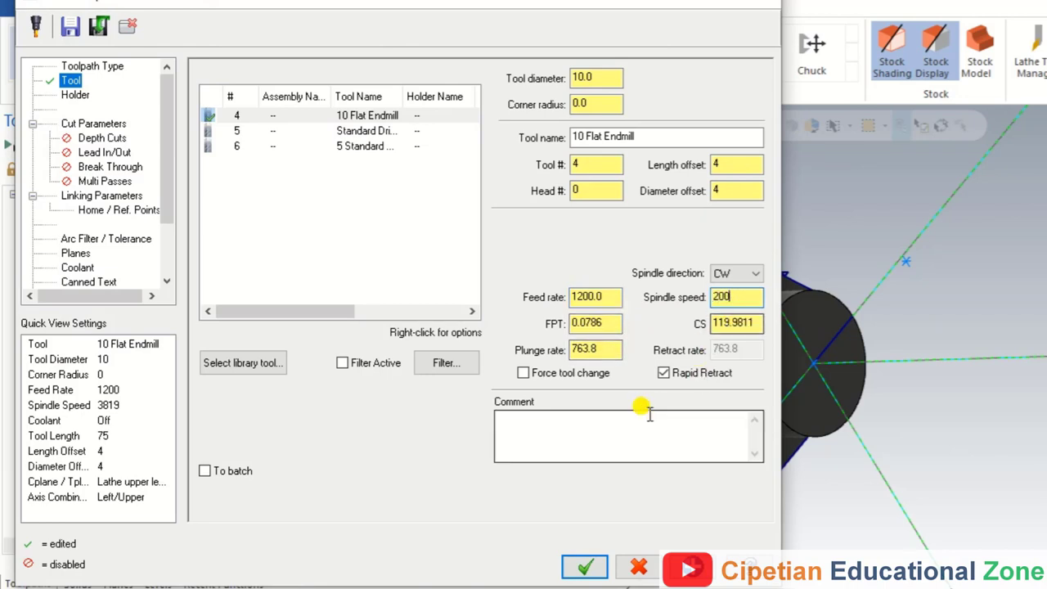
left_click(598, 425)
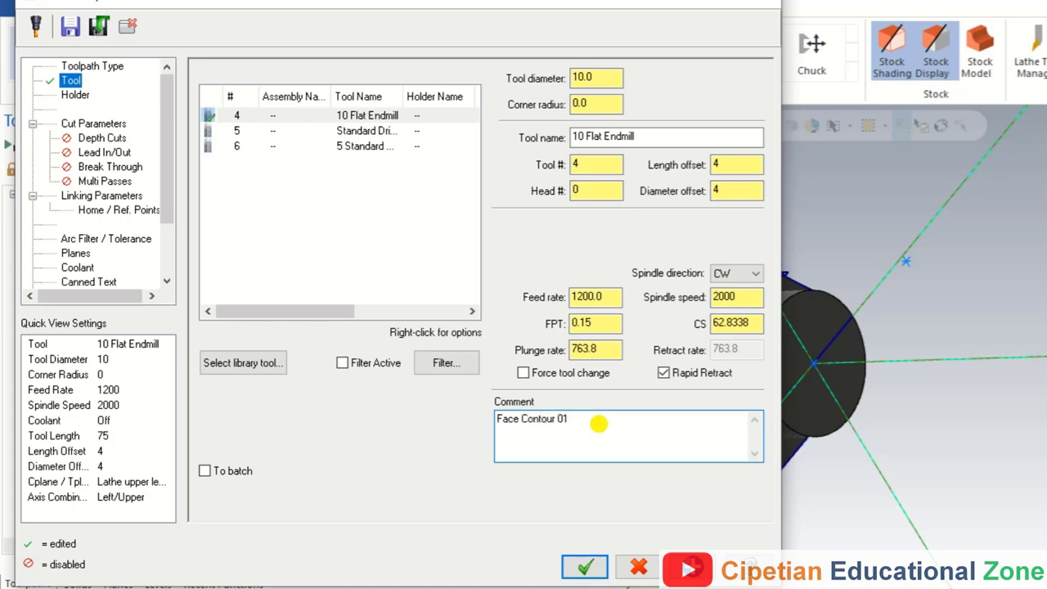
- Set the contour type to Ramp in the face contour's cut parameters
left_click(112, 124)
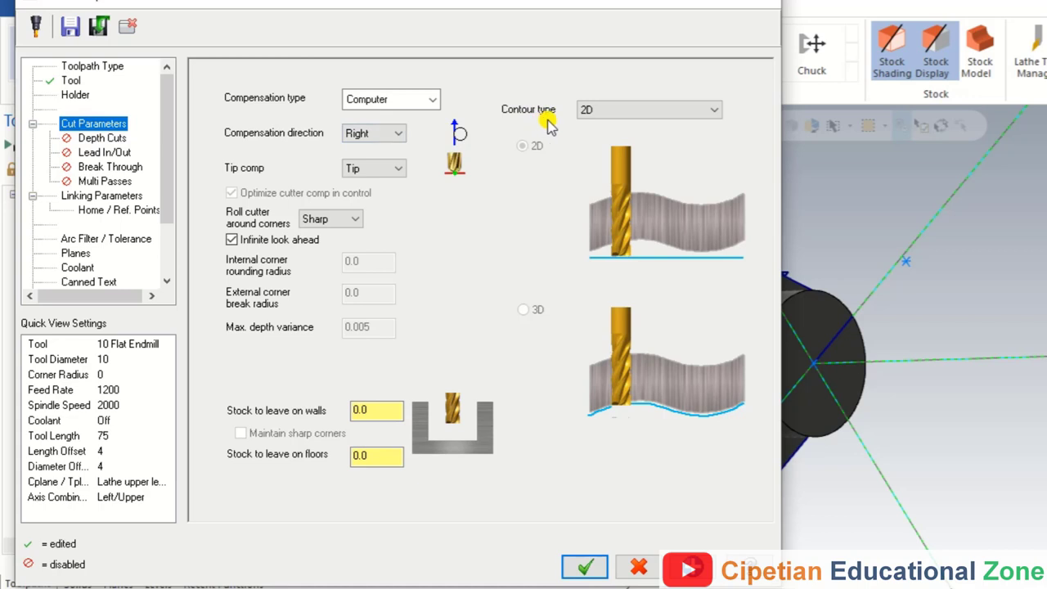
left_click(655, 111)
left_click(653, 147)
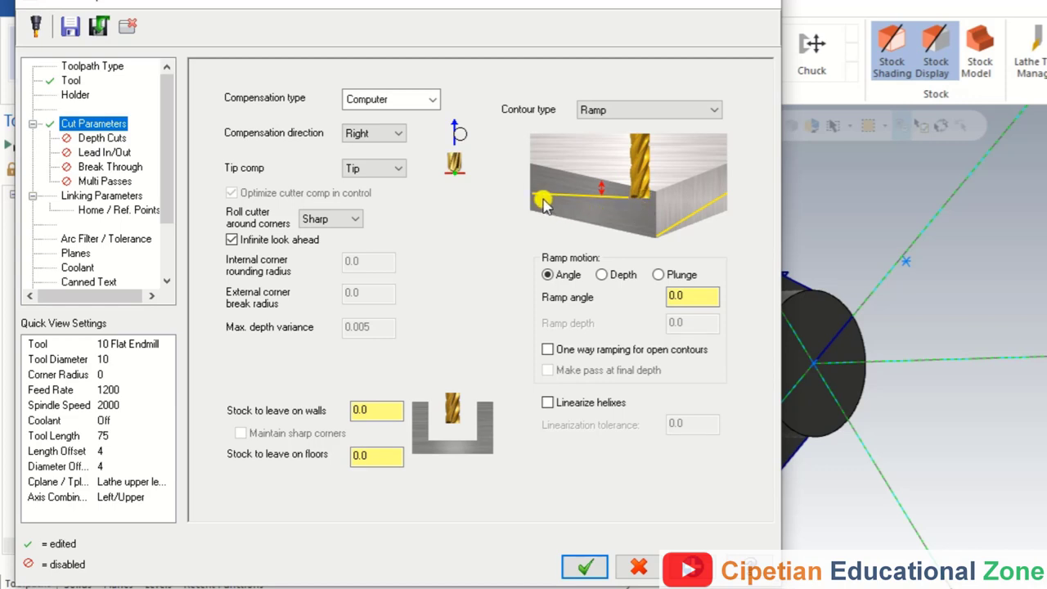
- Set the ramp motion to Depth with a ramp depth of 1.0 and enable making a pass at final depth
left_click(605, 274)
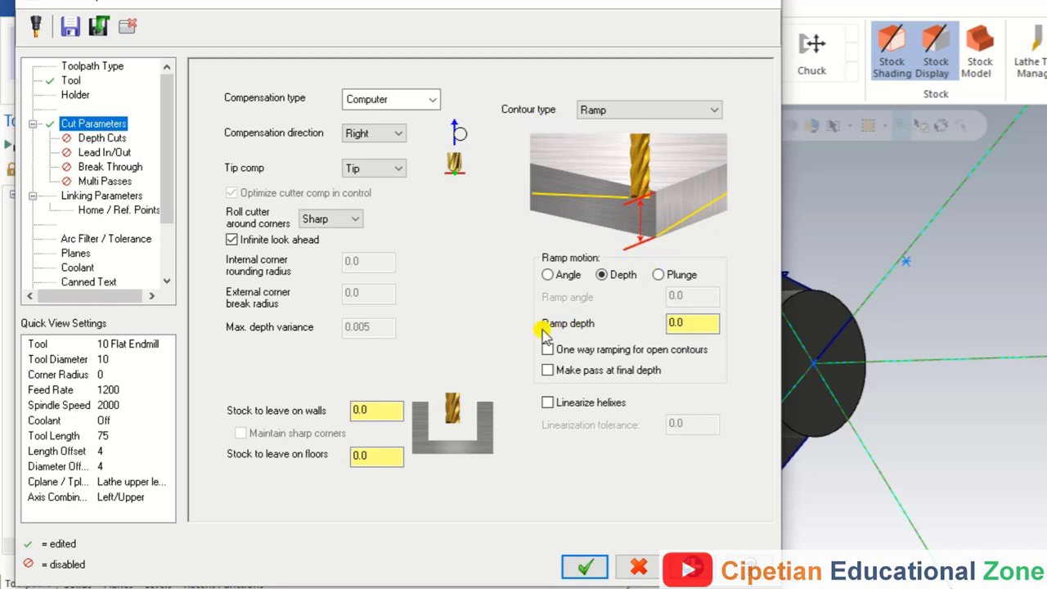
double_click(678, 323)
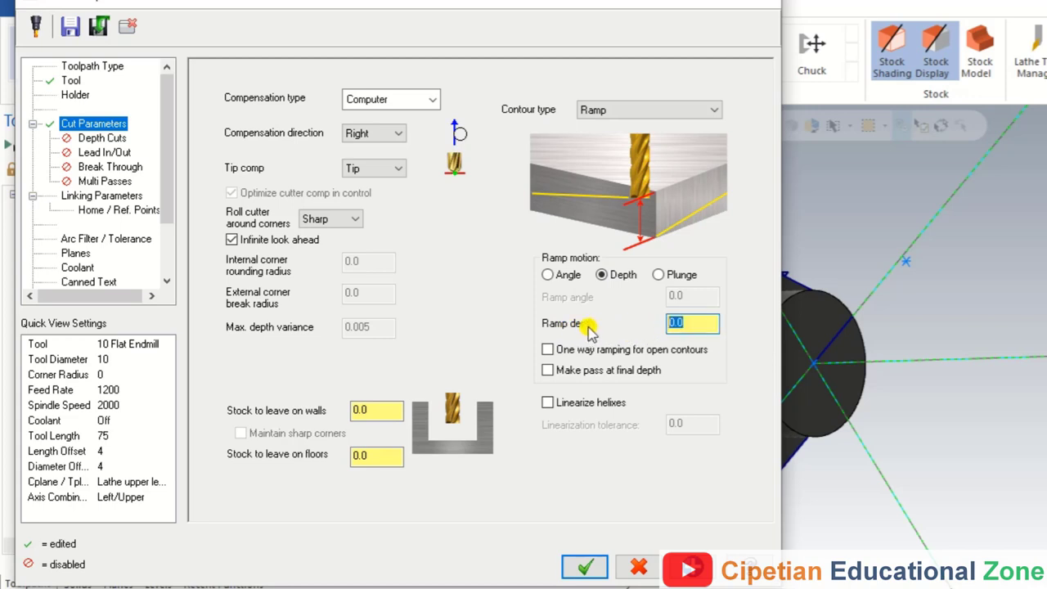
type("1.0")
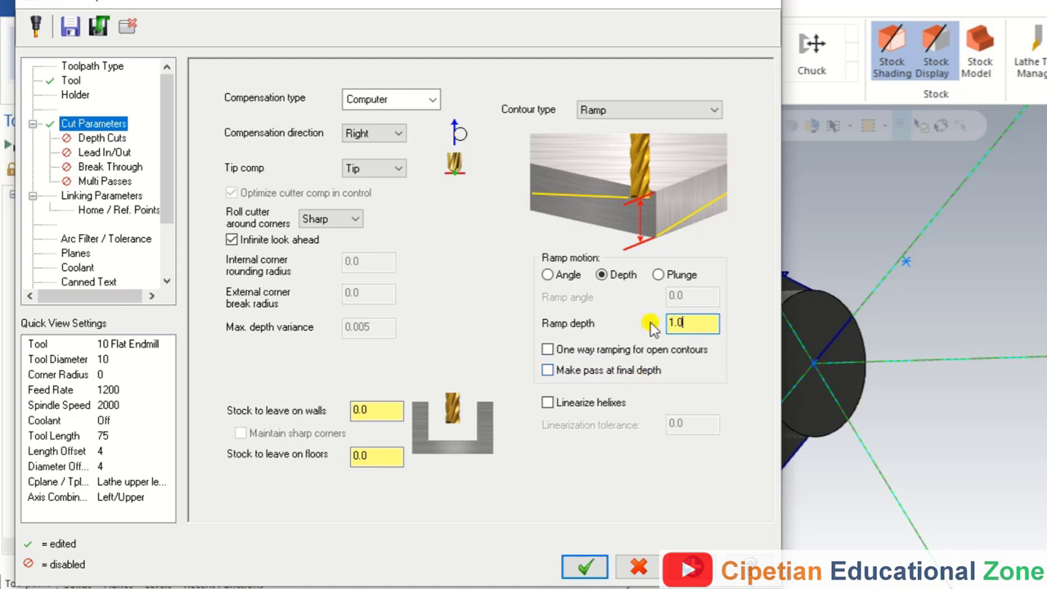
left_click(570, 376)
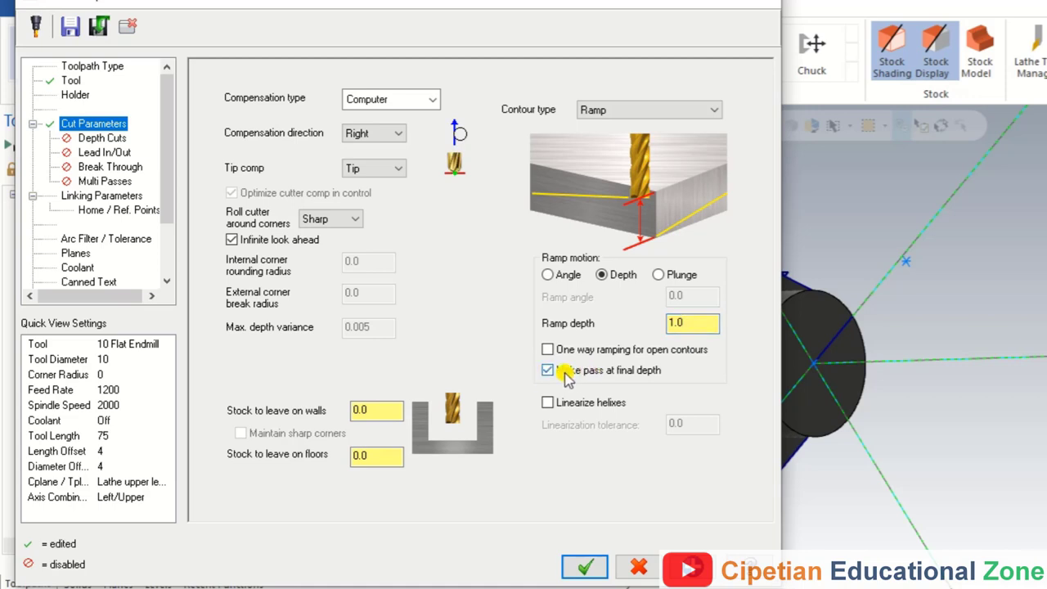
left_click(106, 140)
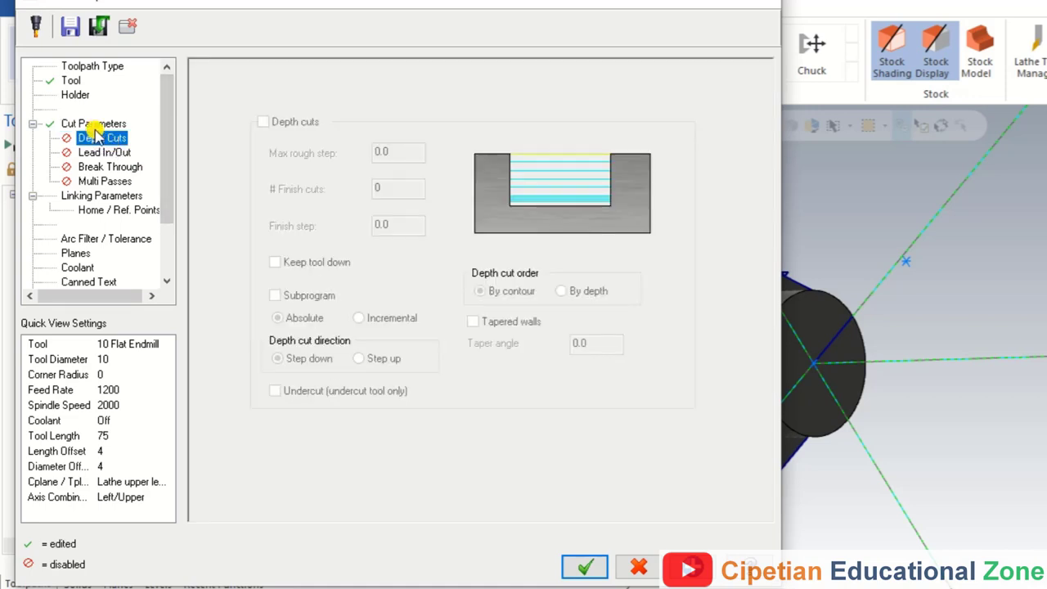
left_click(93, 123)
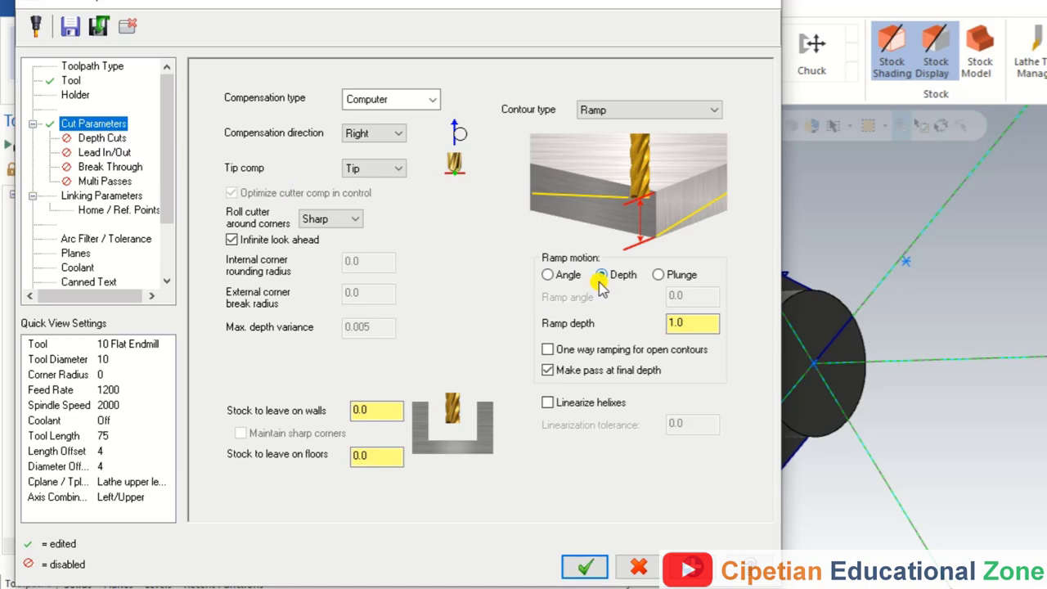
- Enable Lead In/Out with an entry arc radius of 60% and copy the entry settings to the exit
left_click(112, 139)
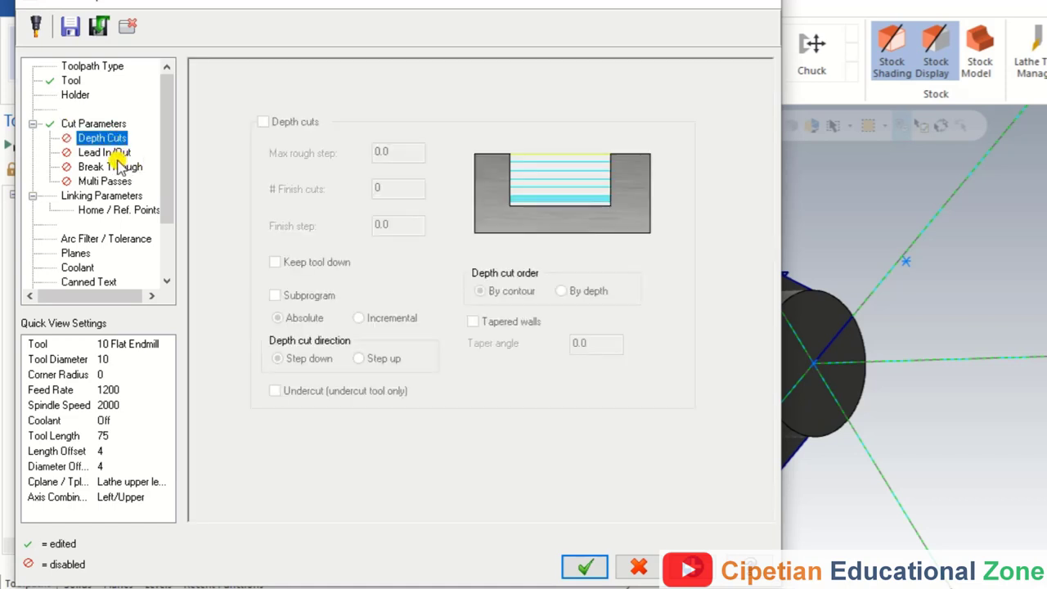
left_click(112, 154)
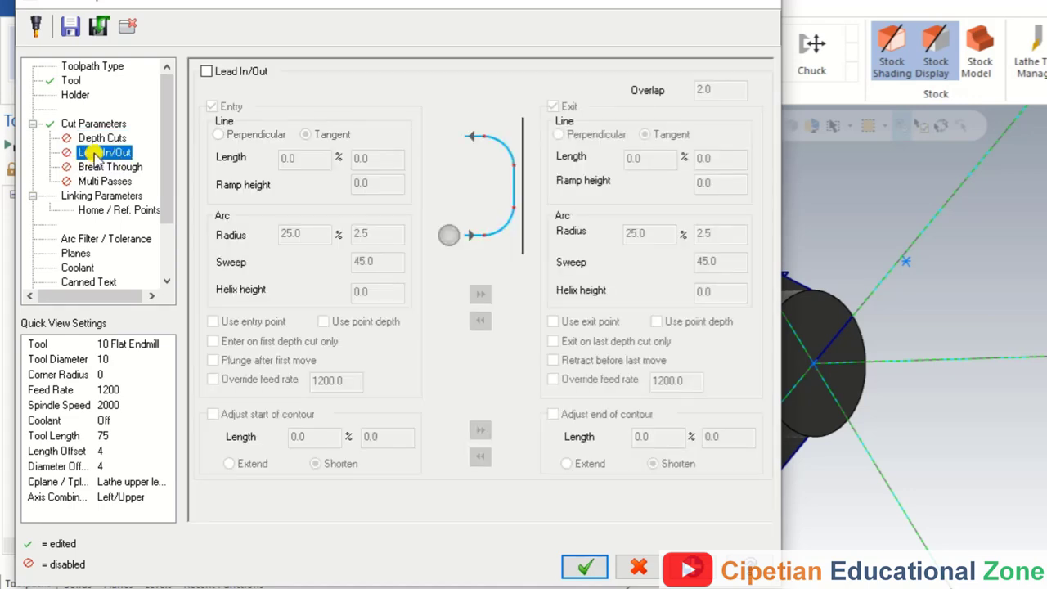
left_click(206, 71)
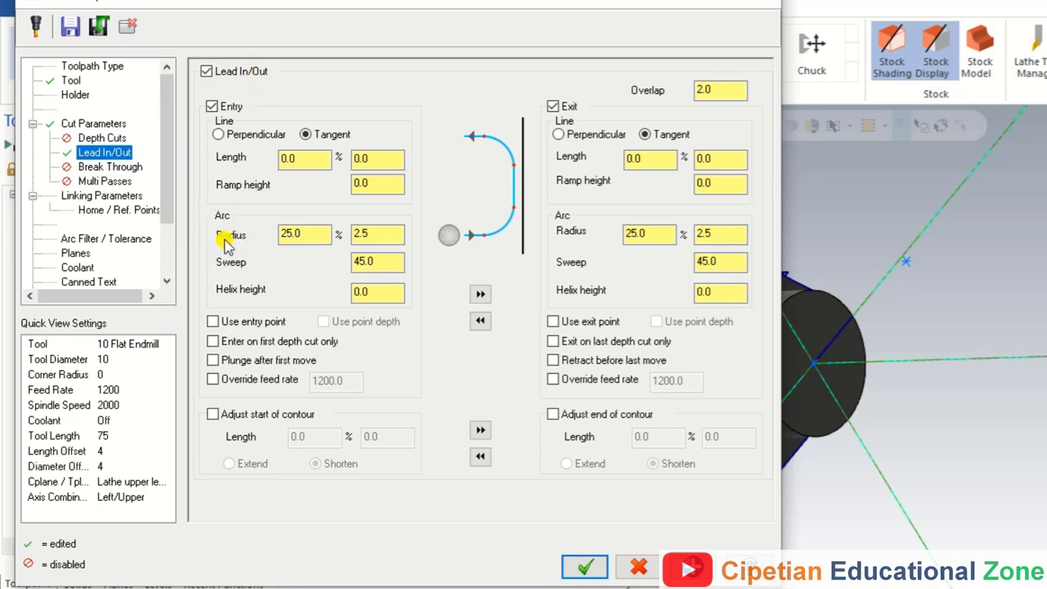
double_click(290, 234)
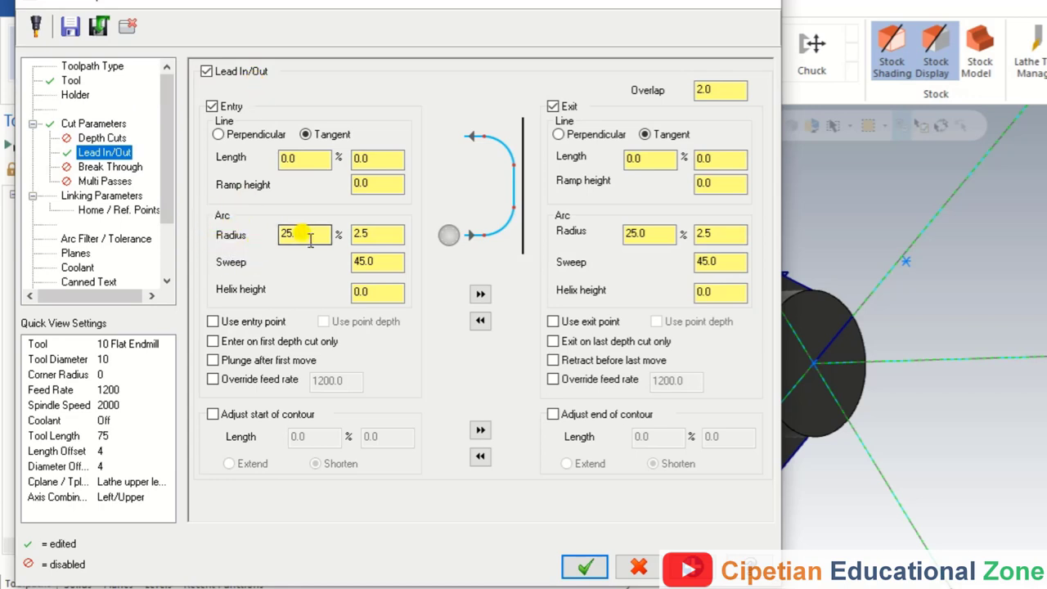
type("60.0")
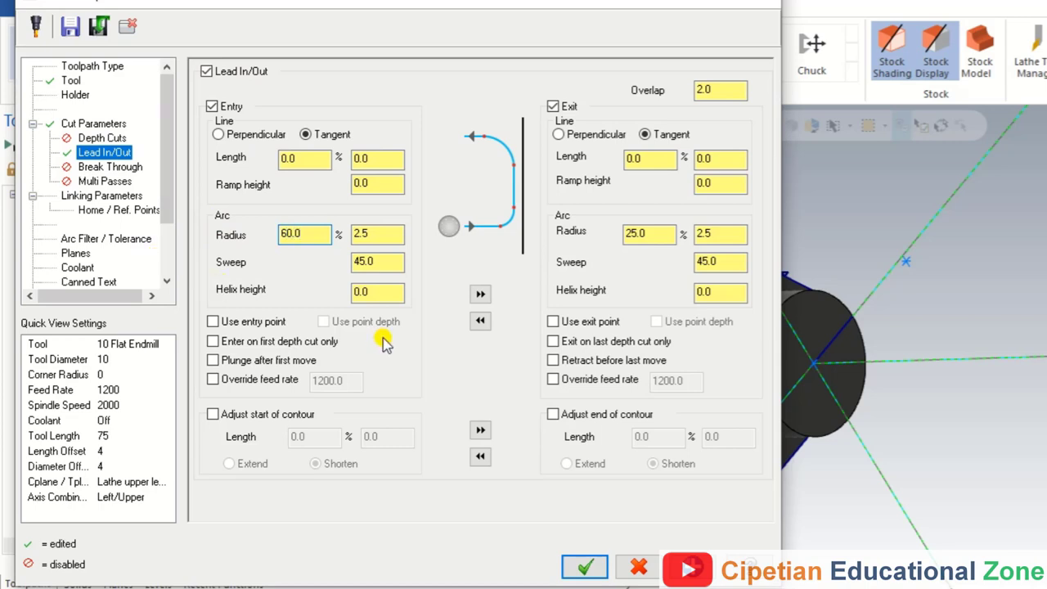
left_click(480, 294)
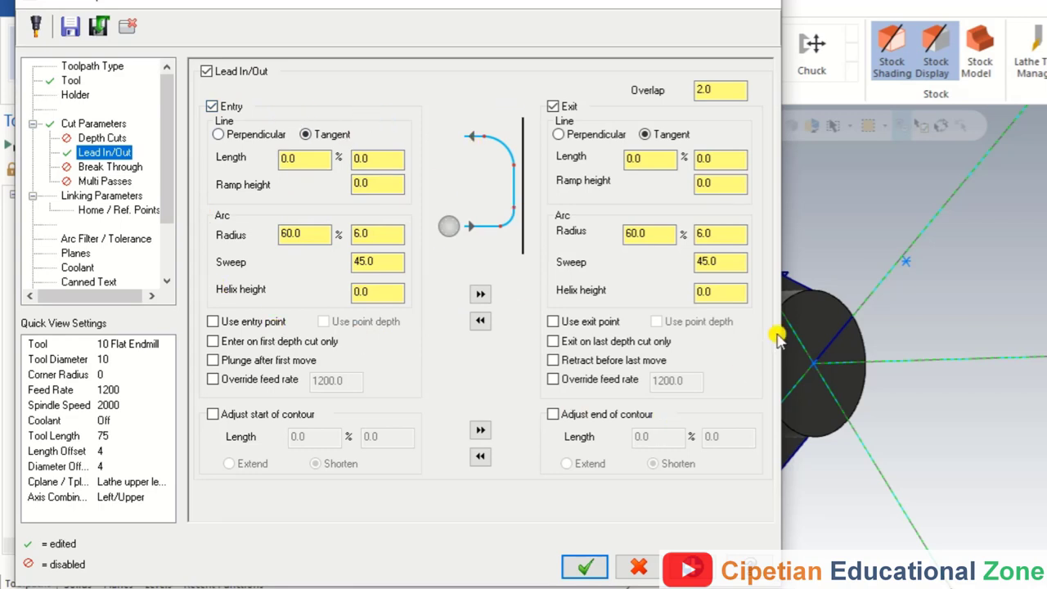
left_click(303, 158)
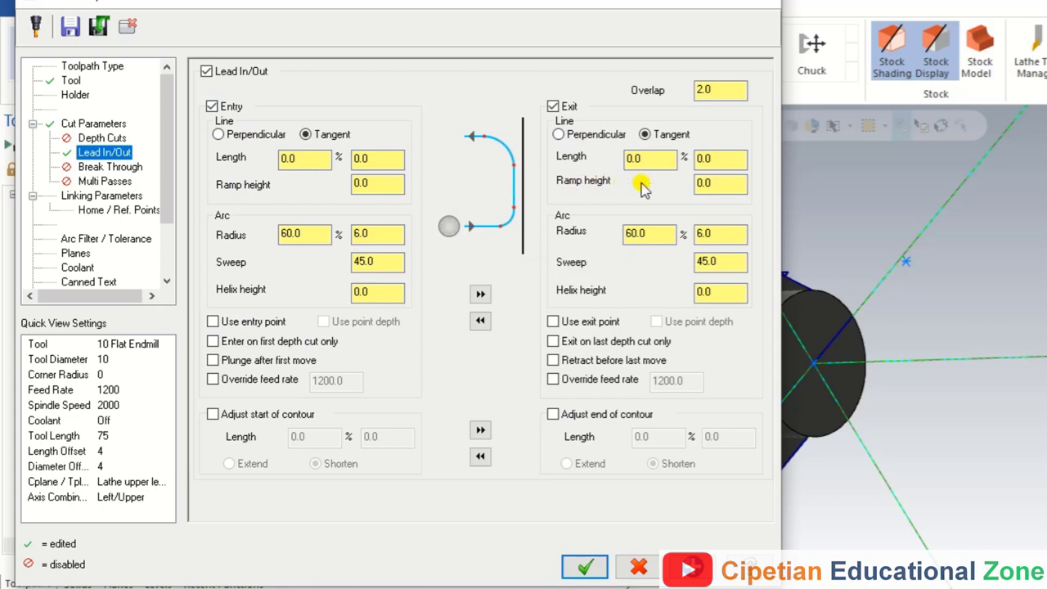
- In the linking parameters, set the top of stock to absolute -12.0 using the hexagon's front corner point
left_click(123, 167)
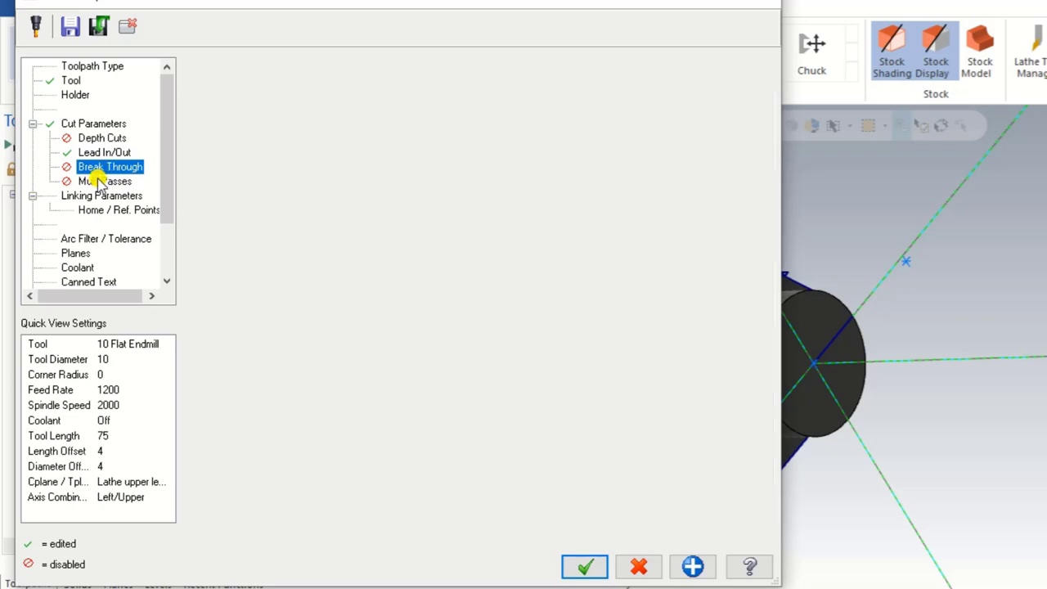
left_click(105, 180)
left_click(96, 197)
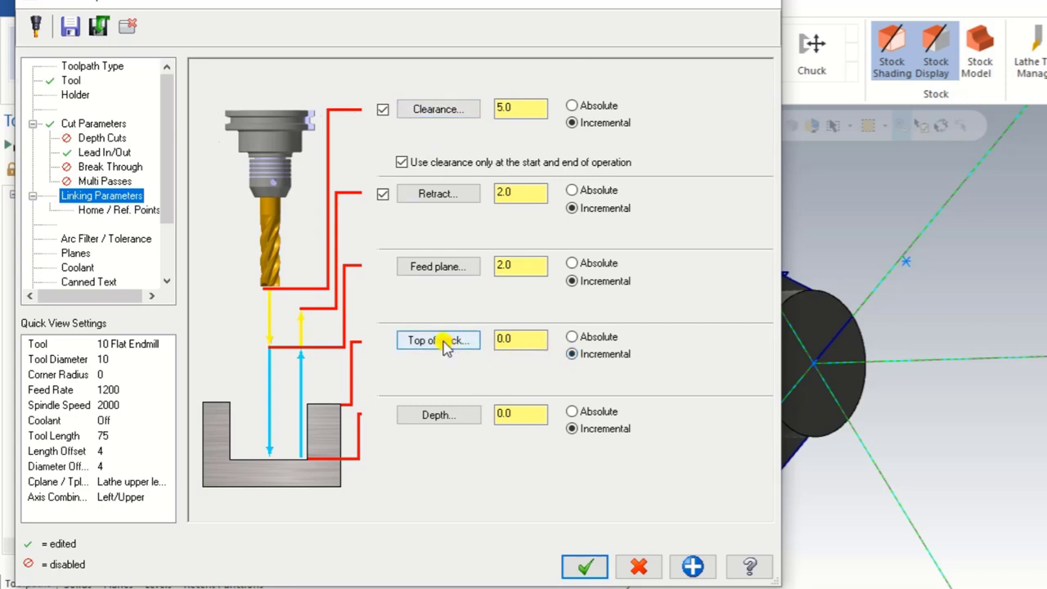
left_click(572, 337)
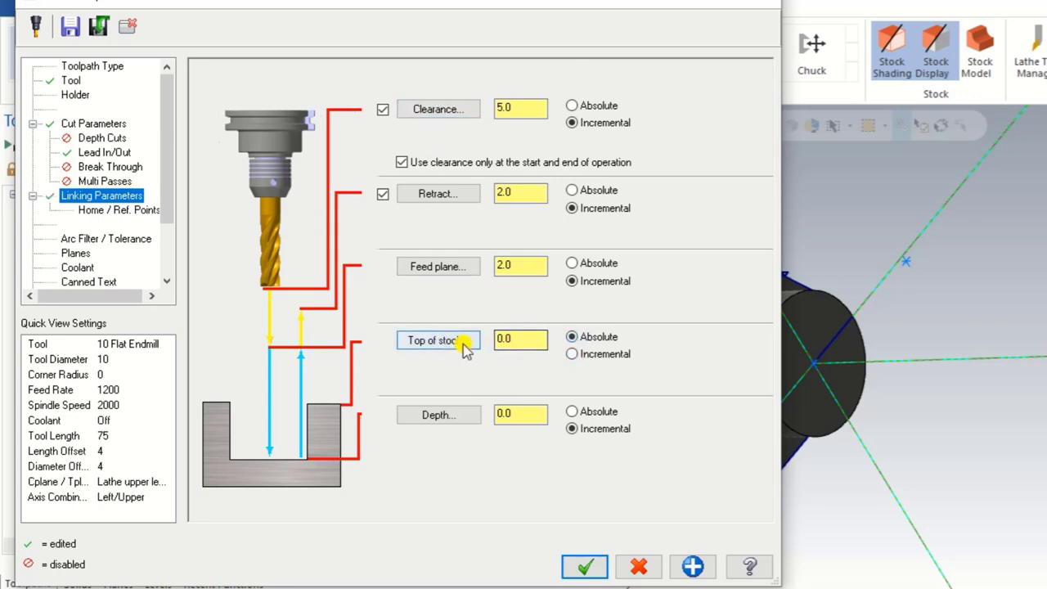
left_click(438, 340)
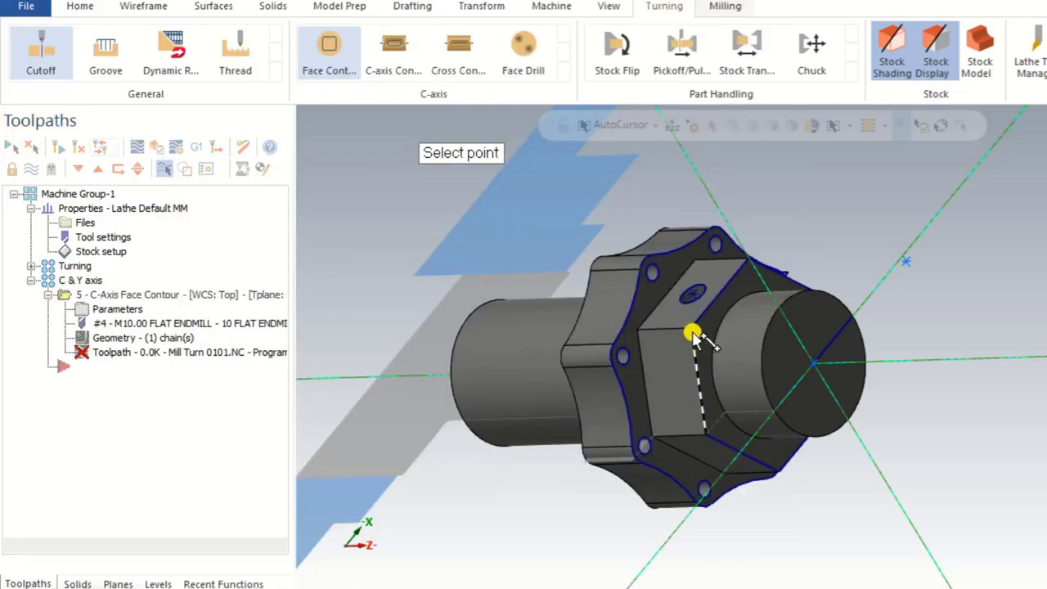
left_click(695, 331)
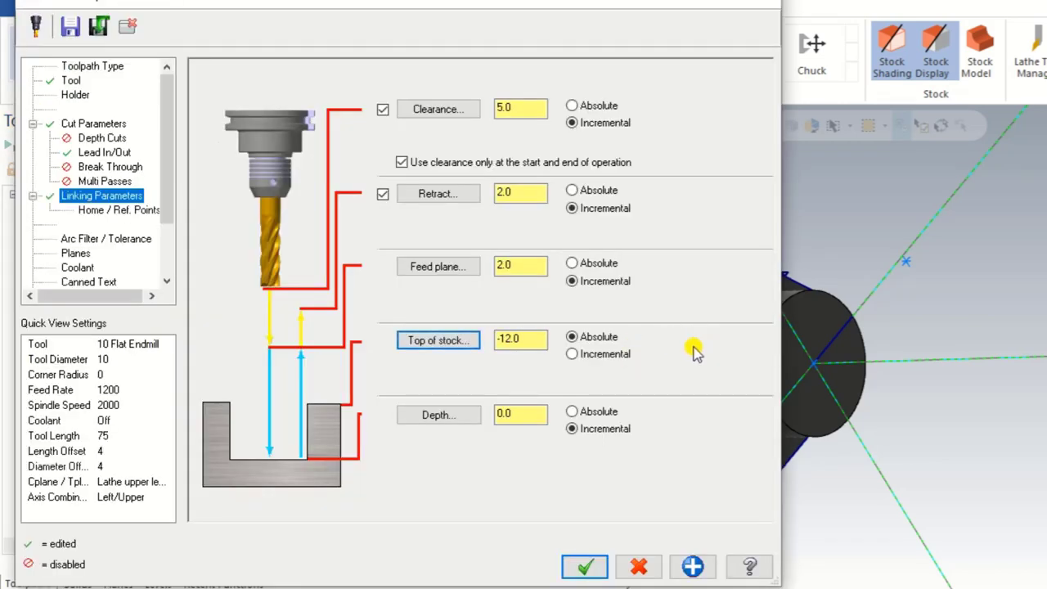
- Set the depth to absolute -25.0 using the hexagon's rear corner point at the flange face
left_click(455, 414)
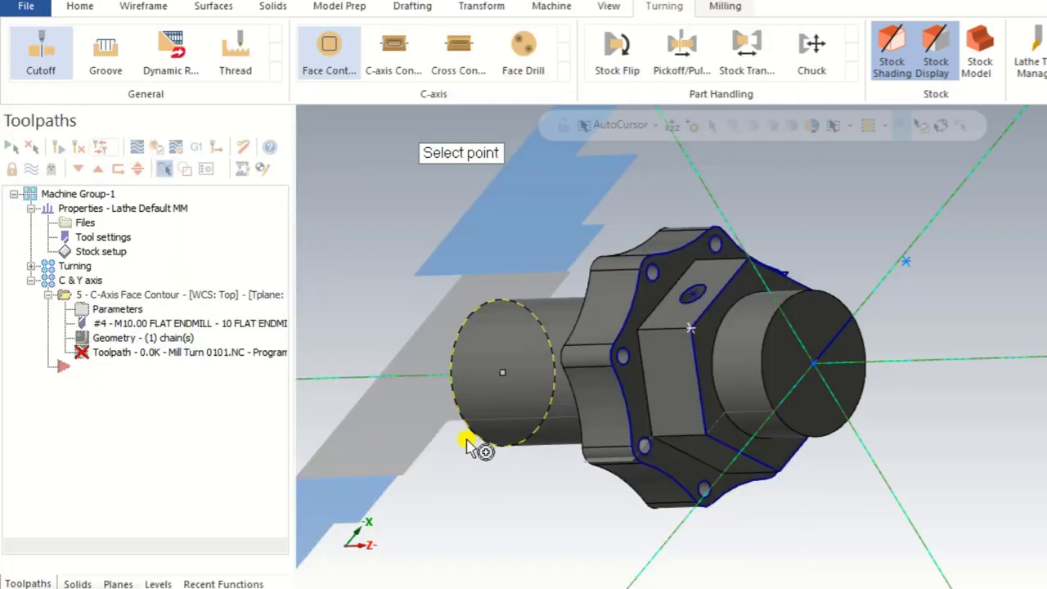
left_click(639, 332)
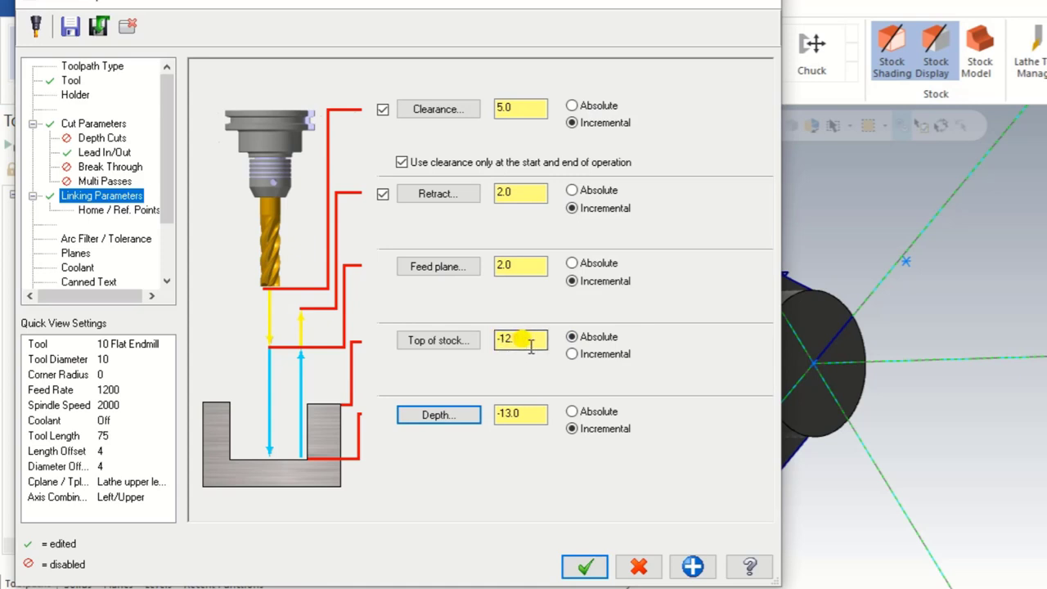
left_click(576, 413)
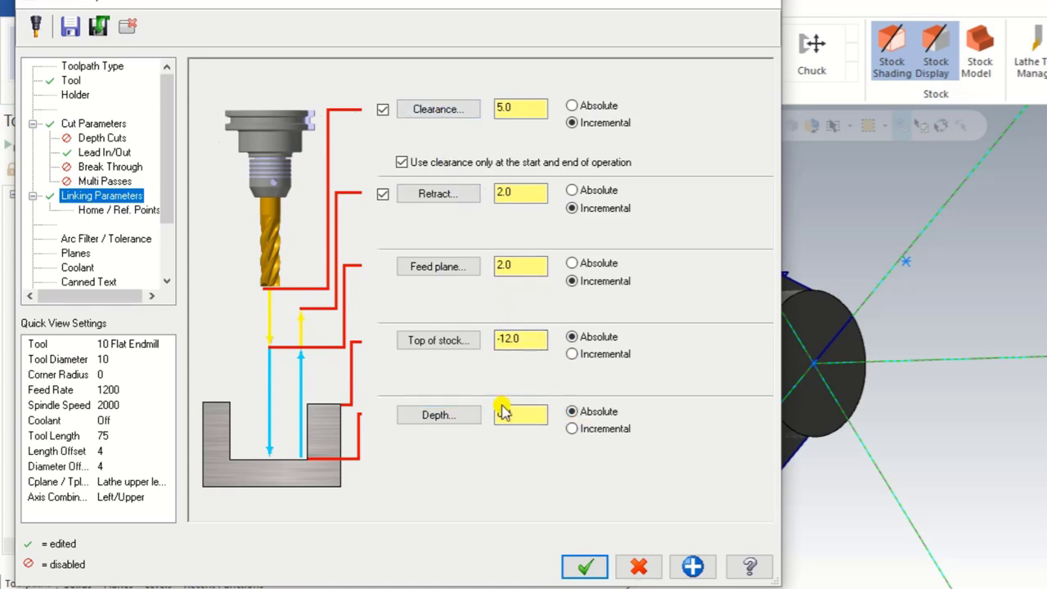
left_click(467, 415)
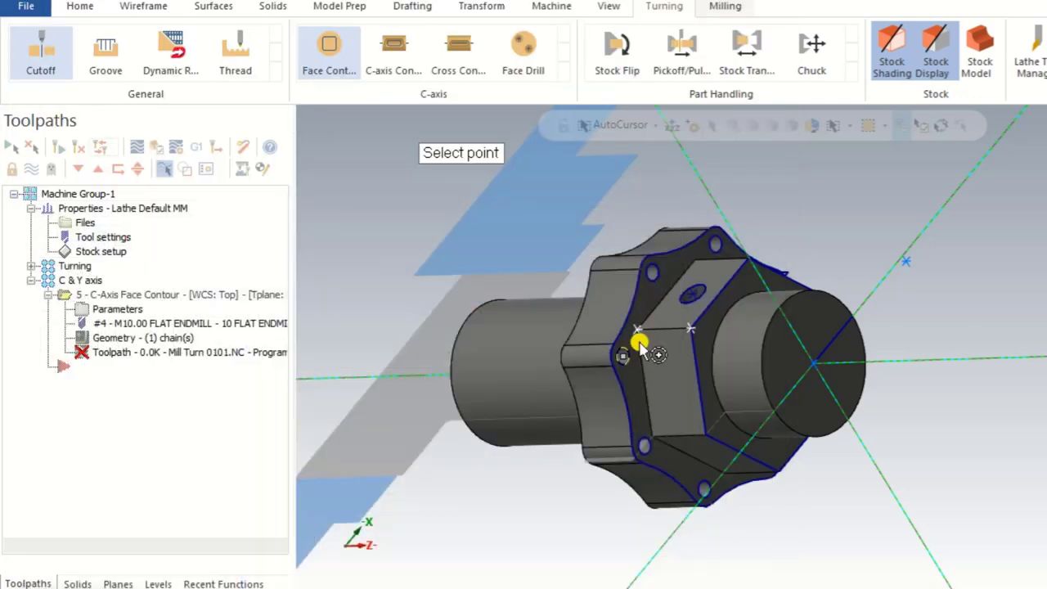
left_click(640, 325)
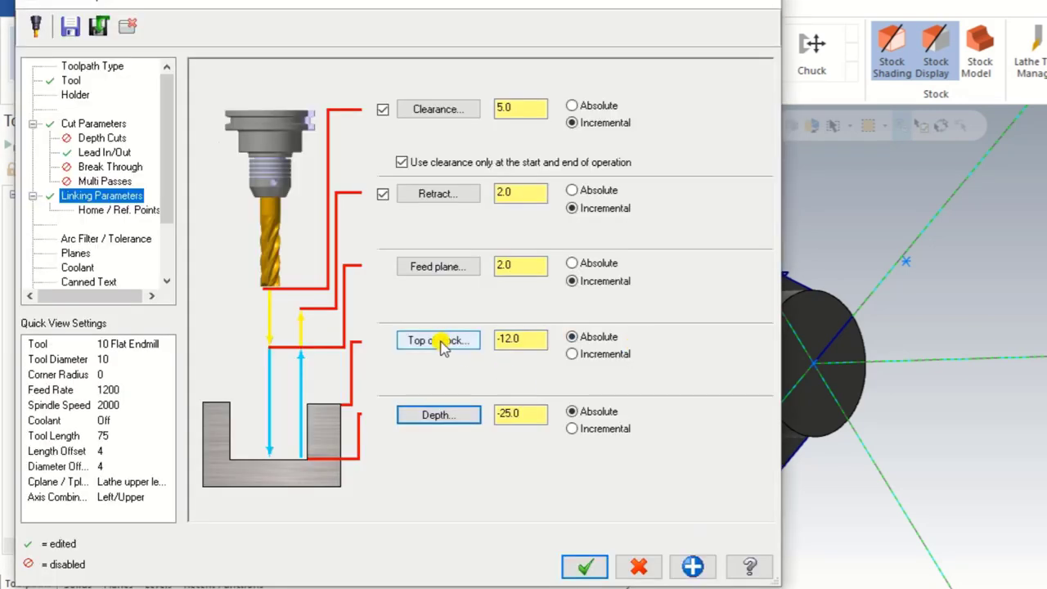
- Accept the parameters to generate the hexagon's face contour toolpath and inspect it around the part
left_click_drag(533, 335, 428, 346)
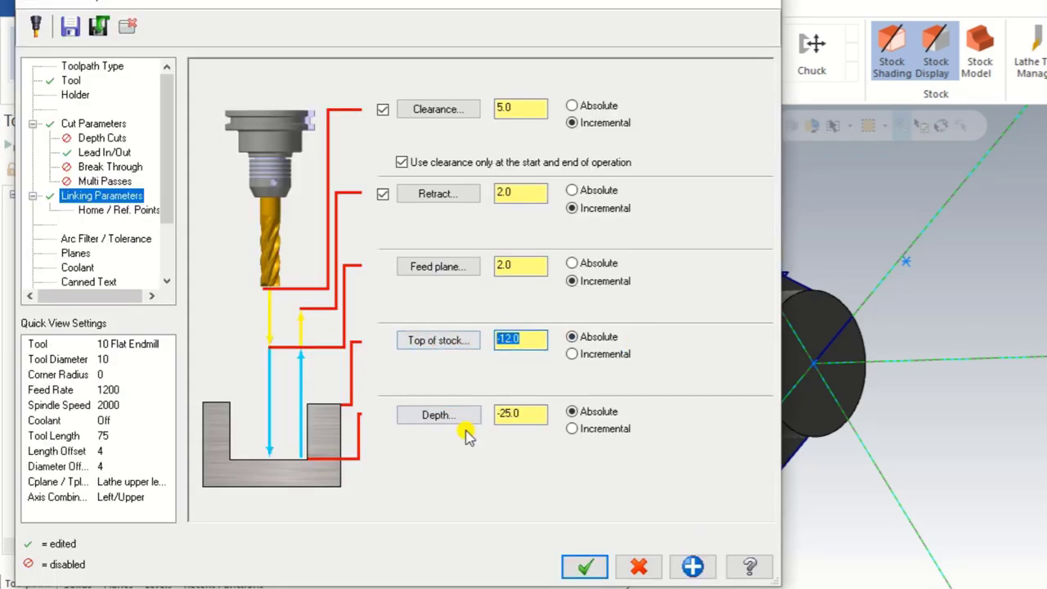
left_click_drag(514, 415, 461, 420)
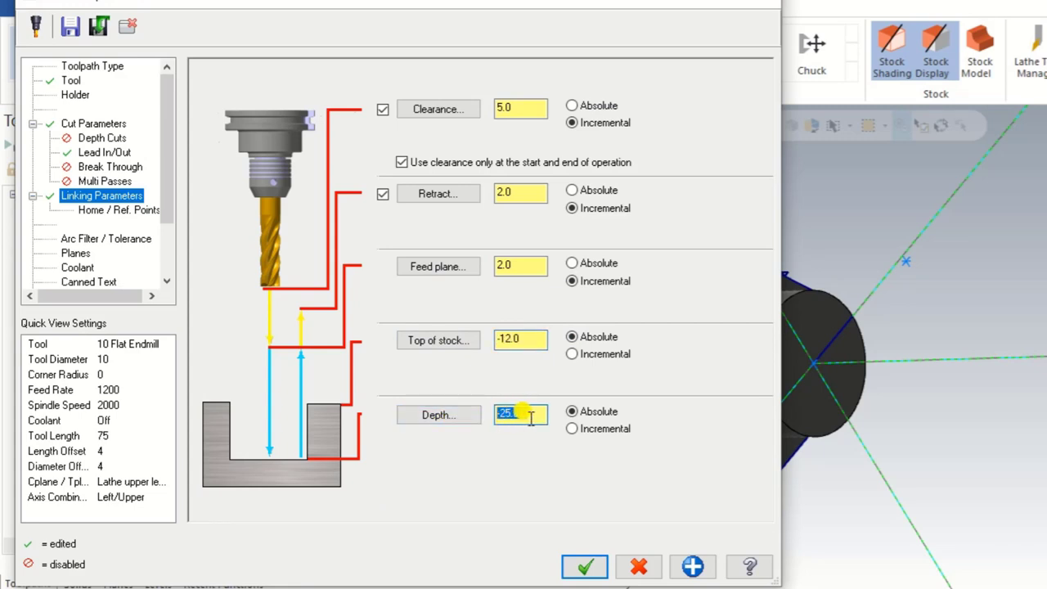
left_click(582, 567)
mouse_move(596, 501)
middle_mouse_down()
mouse_move(733, 487)
mouse_move(640, 473)
mouse_move(624, 495)
mouse_move(648, 515)
mouse_move(595, 354)
mouse_move(725, 482)
mouse_move(717, 491)
mouse_move(683, 463)
mouse_move(637, 453)
mouse_move(707, 451)
mouse_move(727, 469)
mouse_move(701, 434)
mouse_move(781, 465)
mouse_move(826, 466)
middle_mouse_up()
middle_click_drag(742, 456, 597, 460)
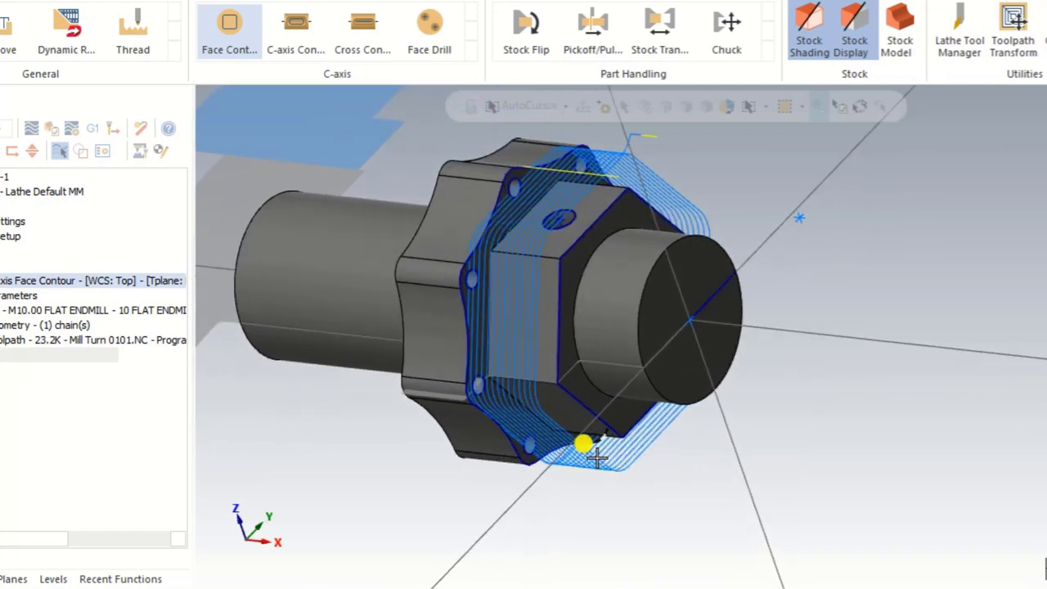
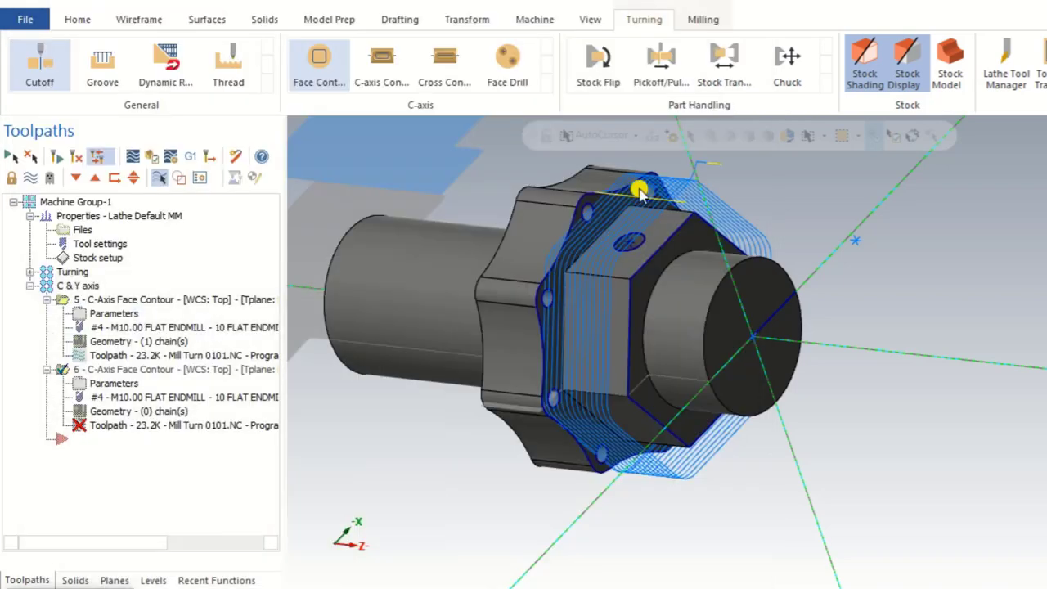
- Add the scalloped flange outline as the 3D wireframe chain of the second C-axis face contour operation
scroll(532, 247, "up", 3)
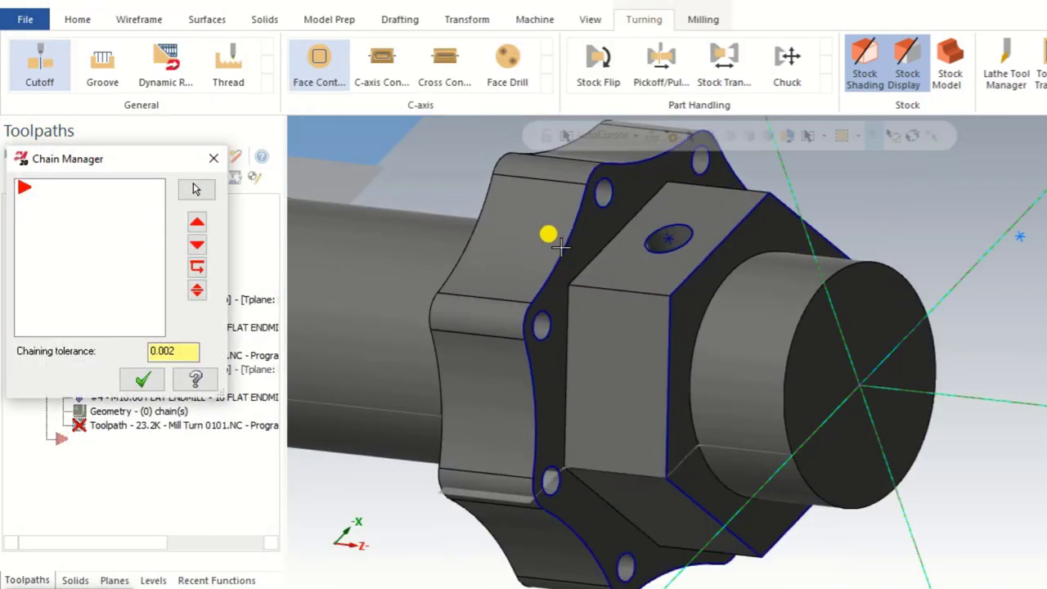
right_click(52, 209)
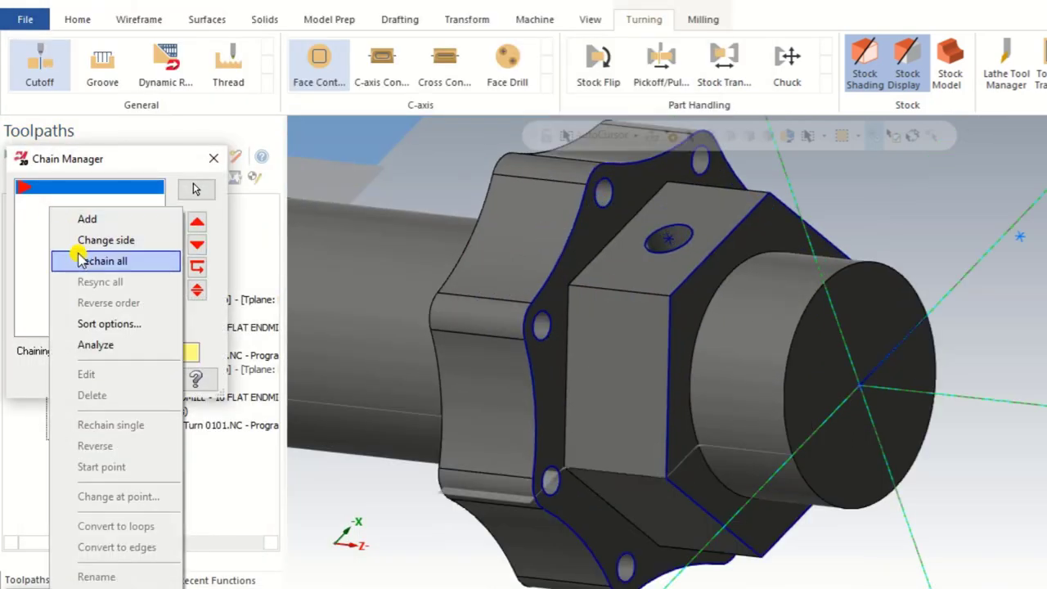
left_click(85, 219)
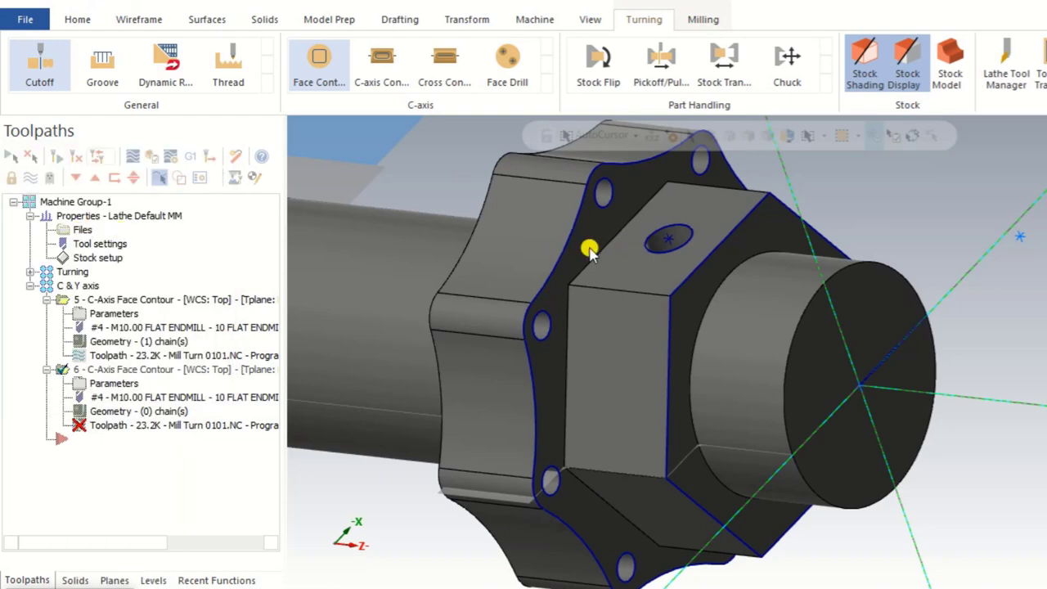
left_click(546, 238)
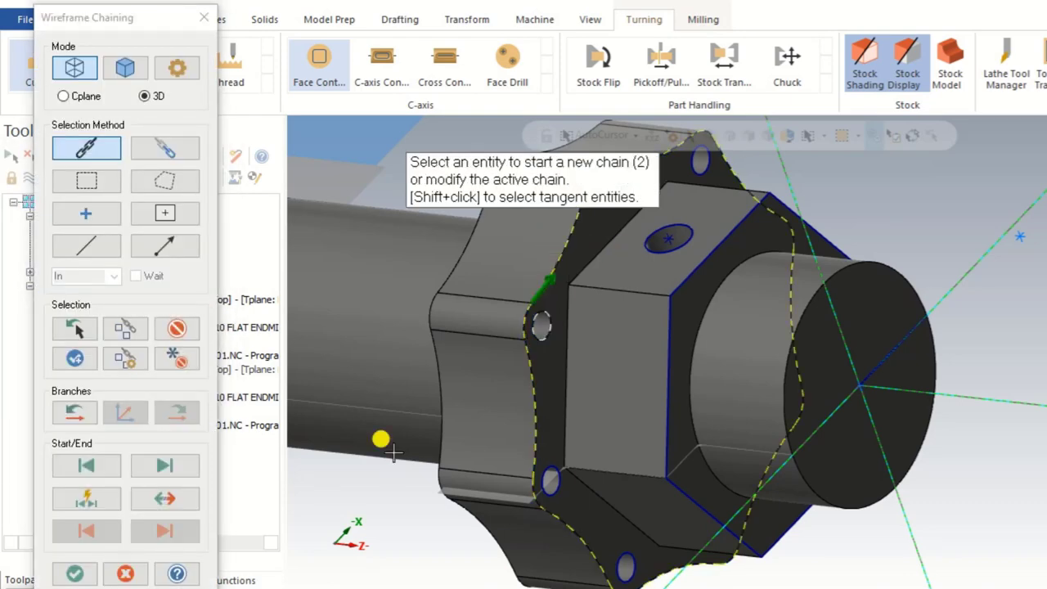
left_click(75, 575)
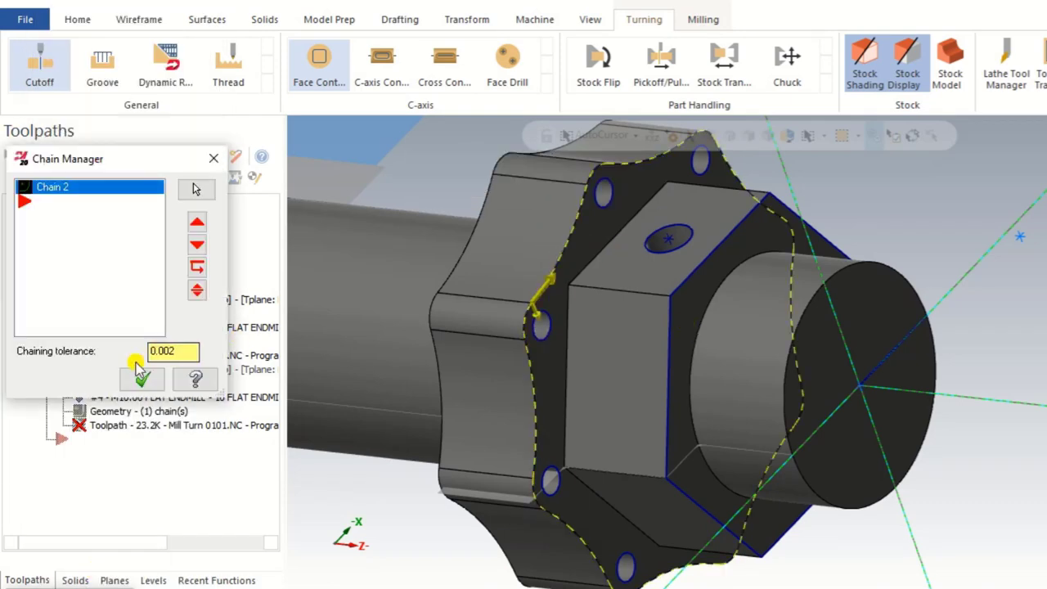
left_click(139, 378)
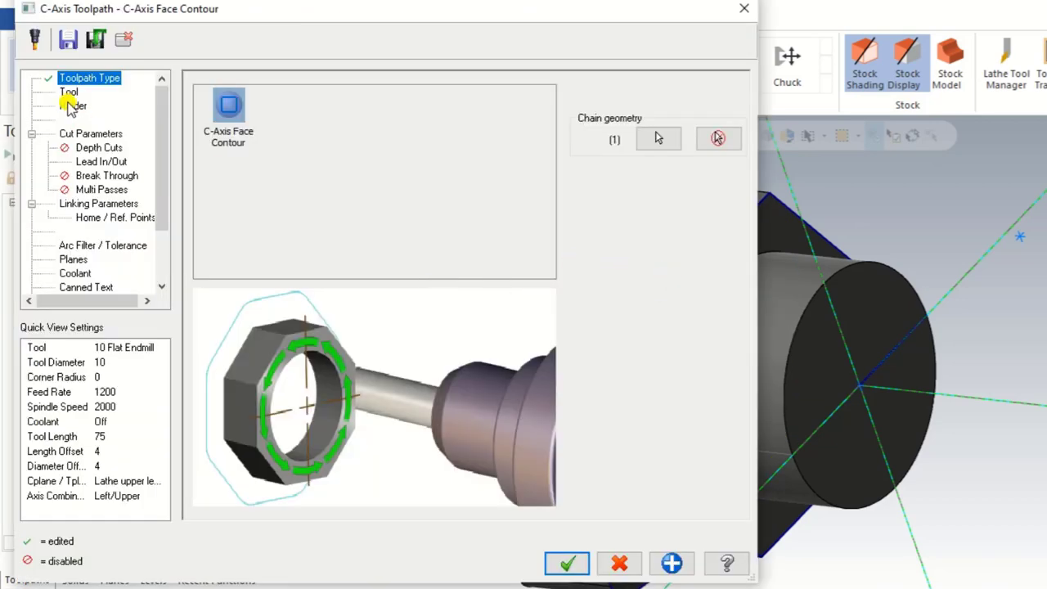
- In the linking parameters of the flange contour, set the top of stock to absolute -25.0 using a point on the flange's front face
left_click(66, 95)
left_click(85, 136)
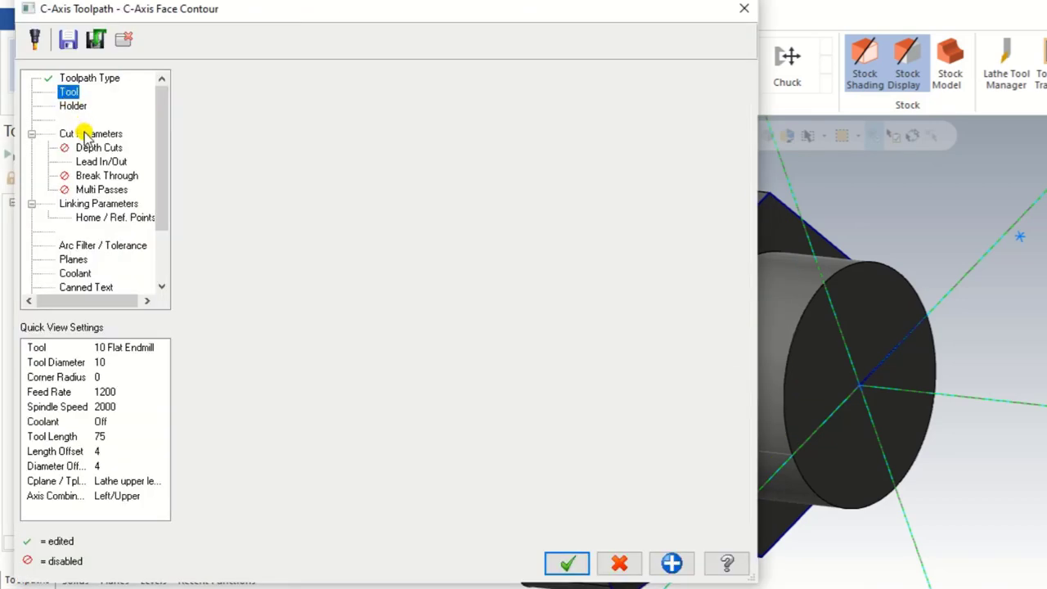
left_click(91, 205)
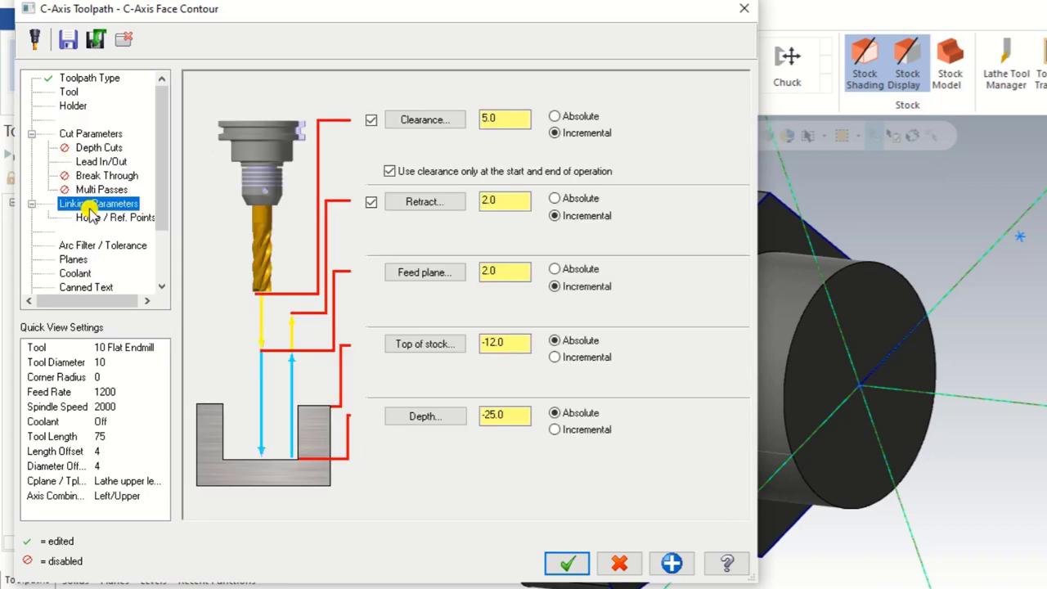
left_click(419, 345)
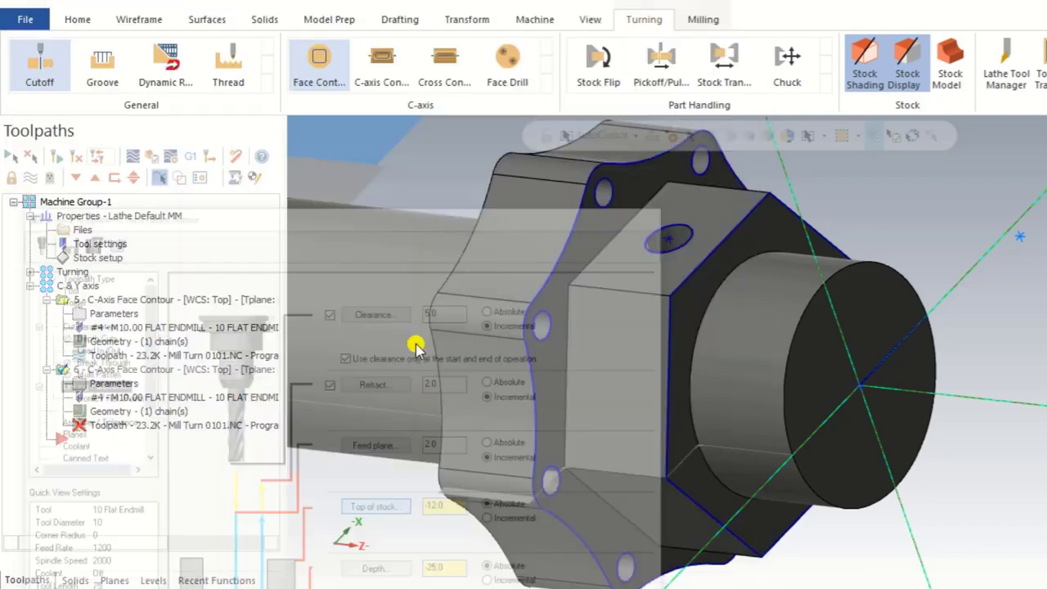
left_click(522, 320)
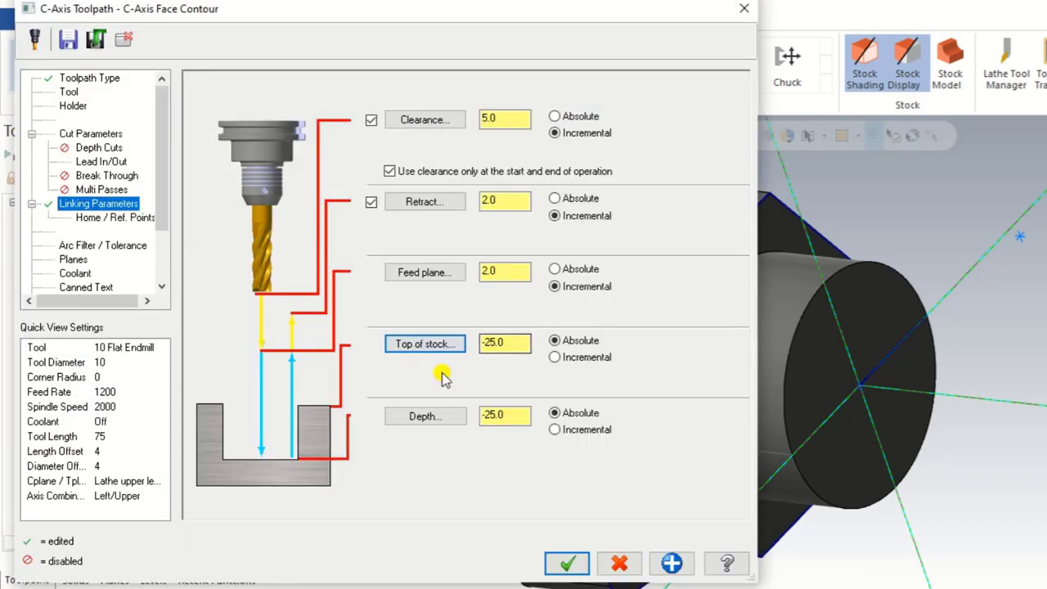
- Set the depth from a point on the flange's rear edge, then generate the flange contour toolpath and inspect it
left_click(416, 416)
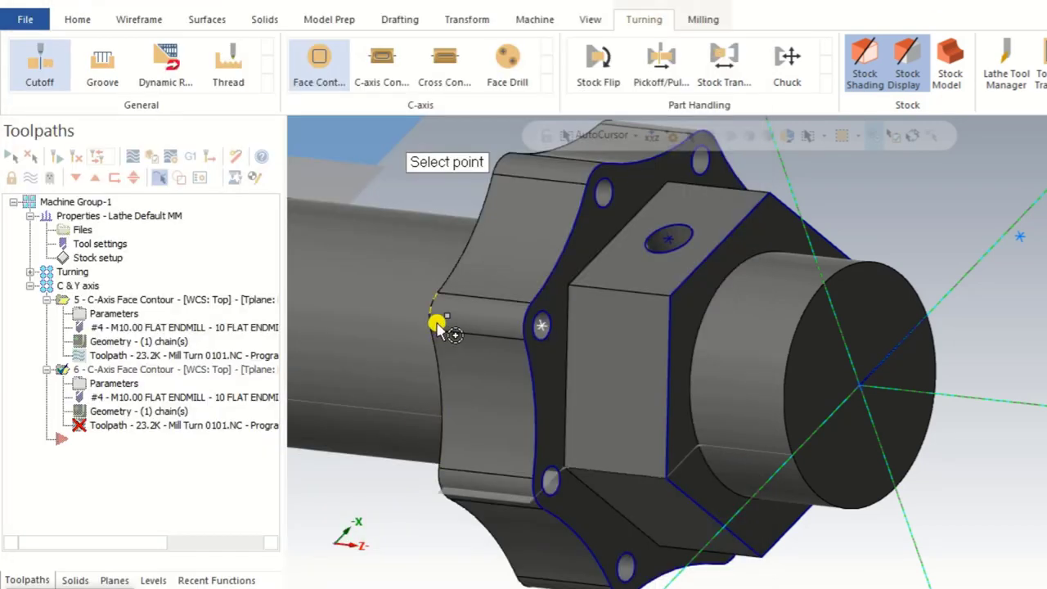
left_click(433, 369)
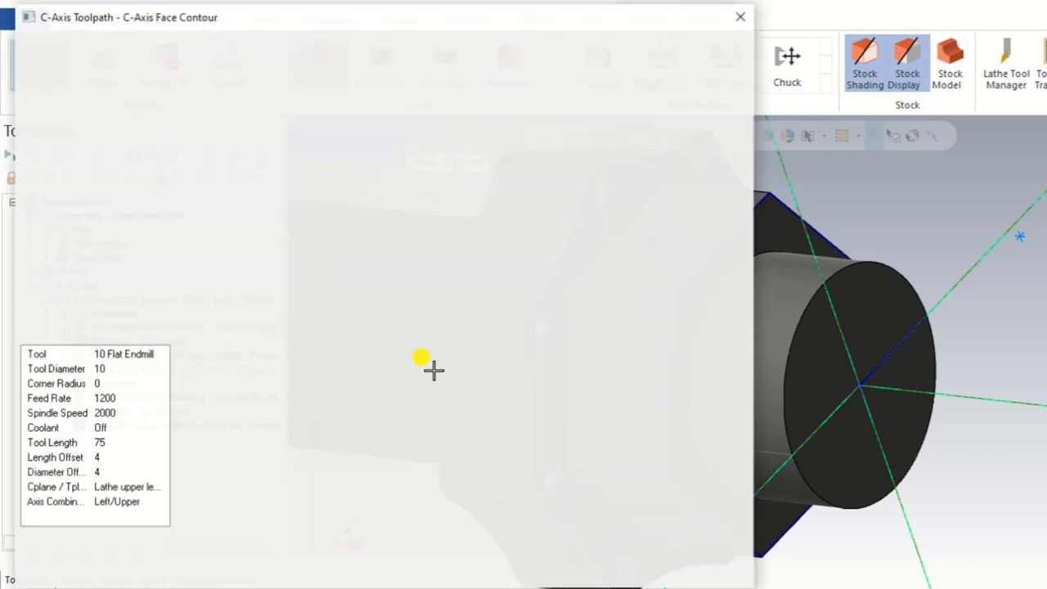
left_click(569, 563)
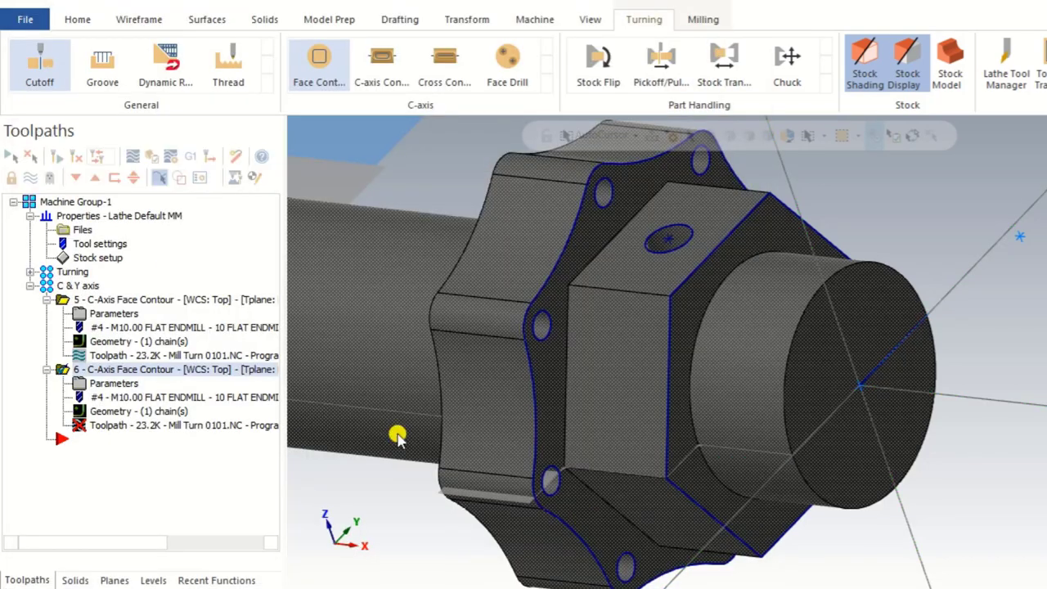
left_click(91, 157)
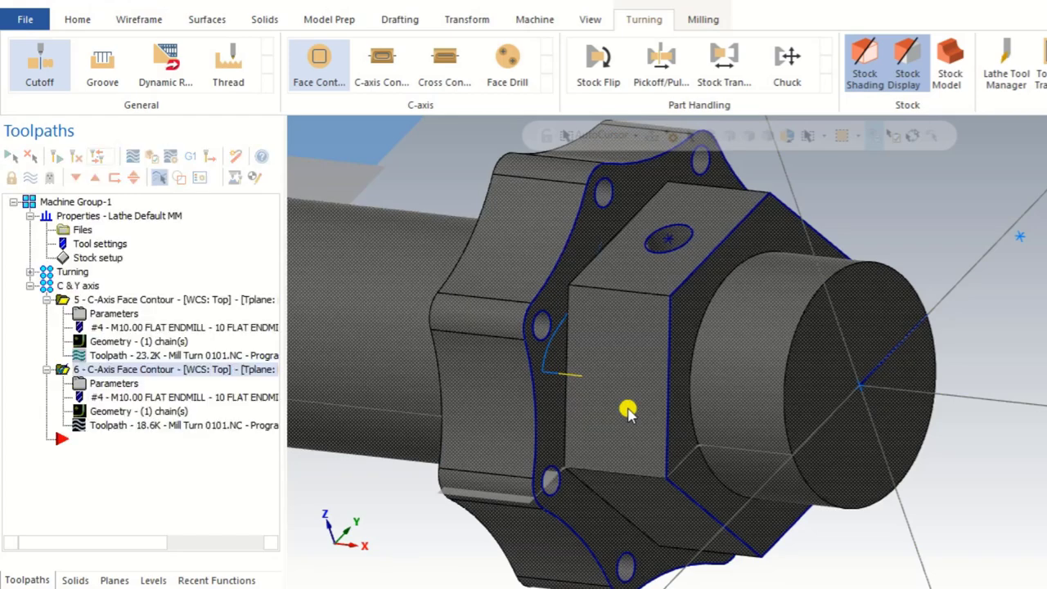
mouse_move(629, 409)
middle_mouse_down()
mouse_move(720, 405)
mouse_move(596, 400)
mouse_move(583, 411)
mouse_move(597, 437)
mouse_move(575, 458)
mouse_move(540, 444)
mouse_move(577, 436)
mouse_move(589, 402)
mouse_move(643, 402)
mouse_move(617, 417)
mouse_move(613, 437)
mouse_move(627, 404)
mouse_move(678, 401)
mouse_move(690, 411)
mouse_move(671, 407)
mouse_move(829, 486)
middle_mouse_up()
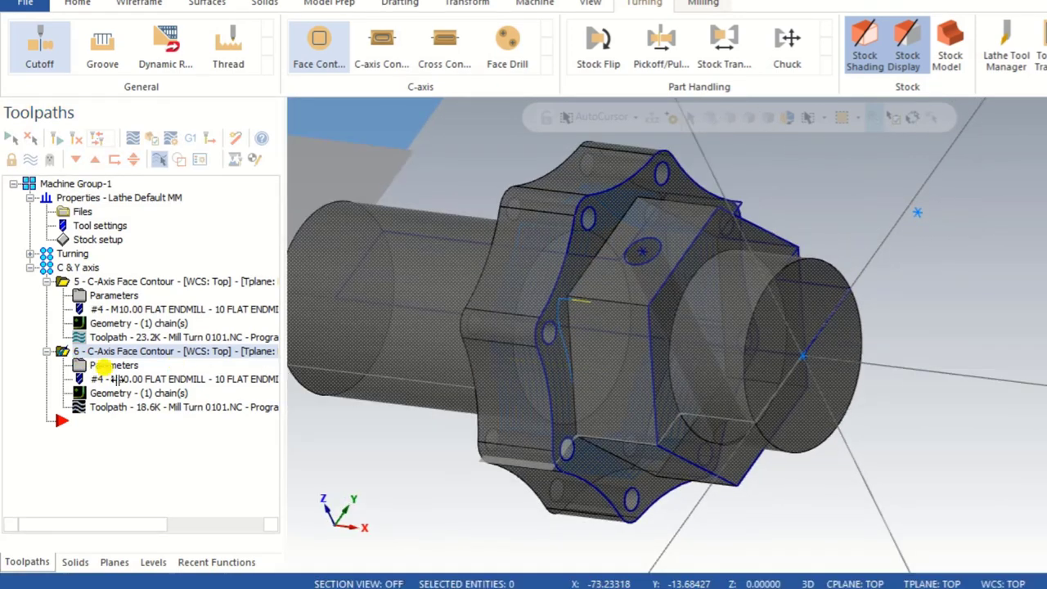
- Change the flange chain's side so the tool cuts outside the scalloped outline, then regenerate the toolpath and inspect it
left_click(88, 394)
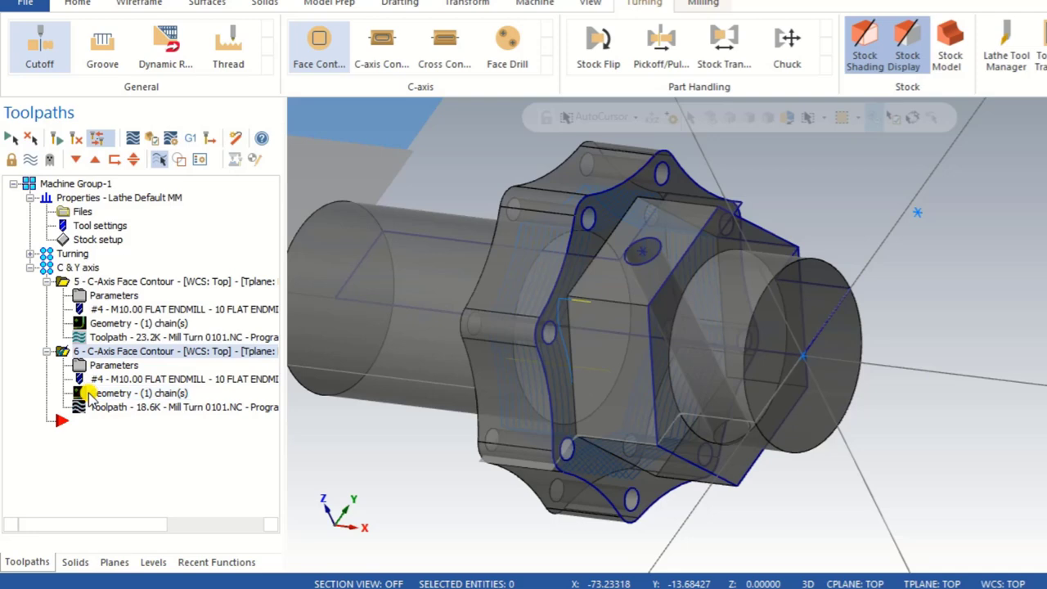
left_click(63, 174)
right_click(66, 170)
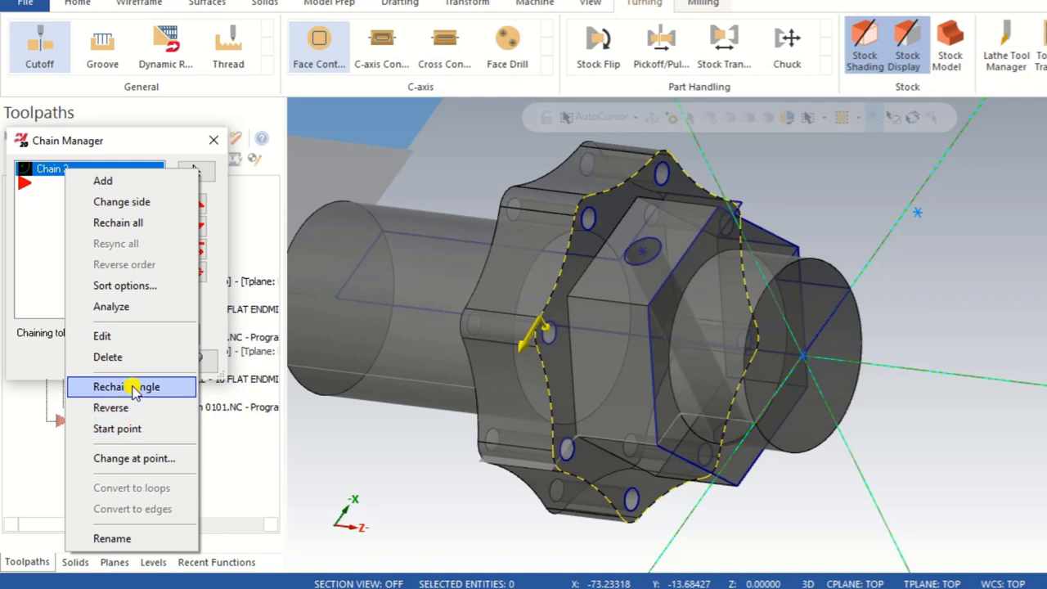
left_click(107, 202)
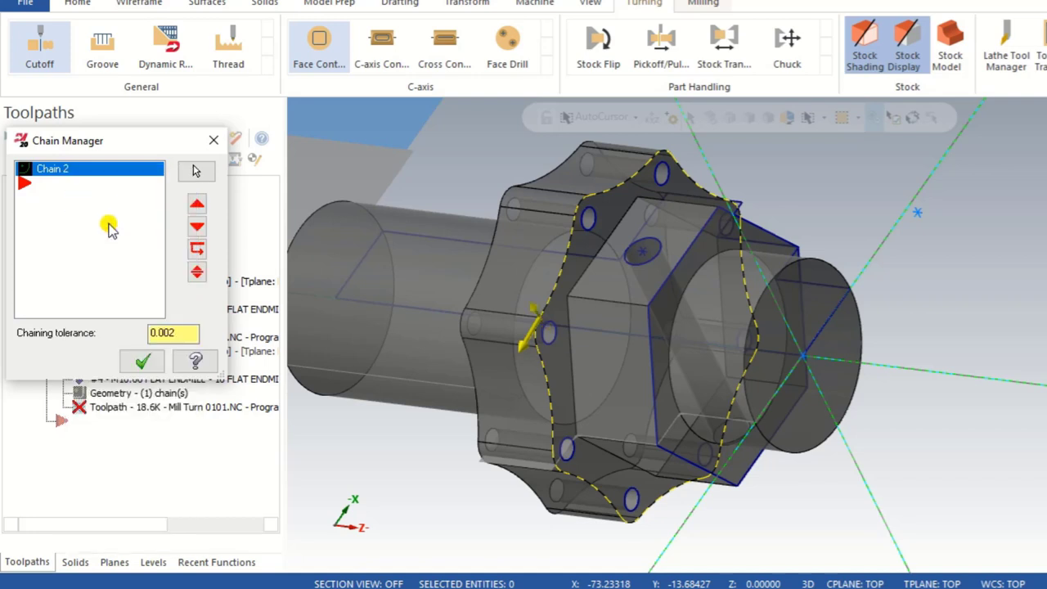
left_click(142, 360)
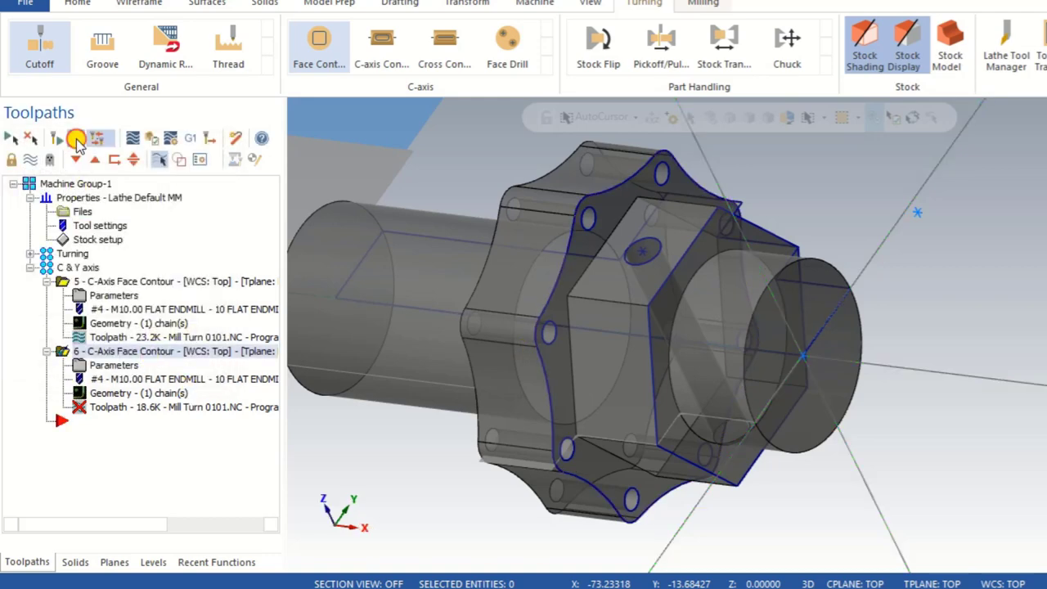
left_click(75, 137)
middle_click_drag(382, 296, 982, 245)
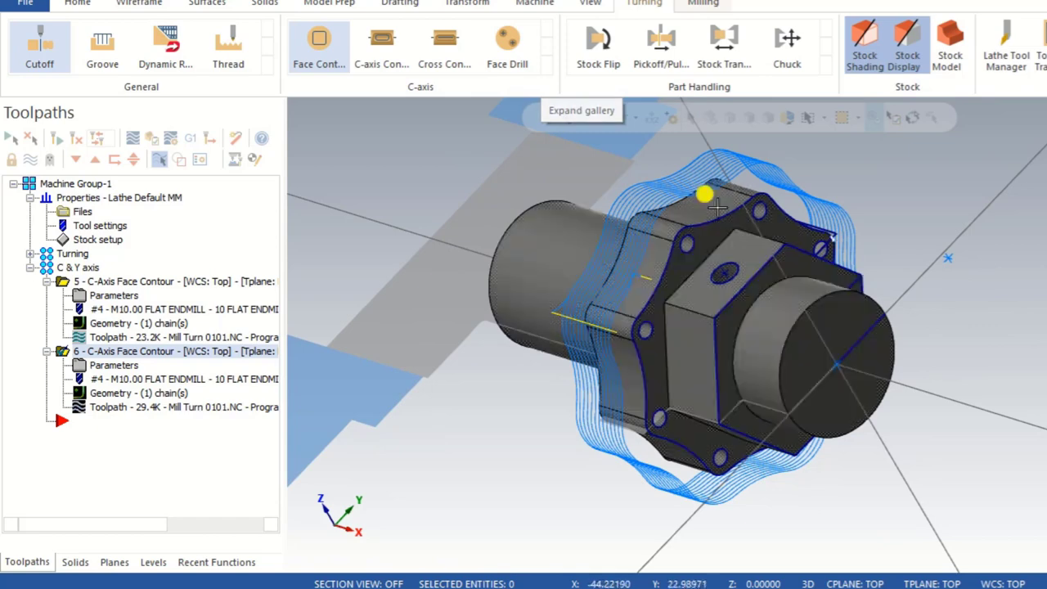
- Start a C-axis Face Drill operation and select the three adjacent 3 mm flange holes on the negative Y side
left_click(550, 70)
left_click(512, 43)
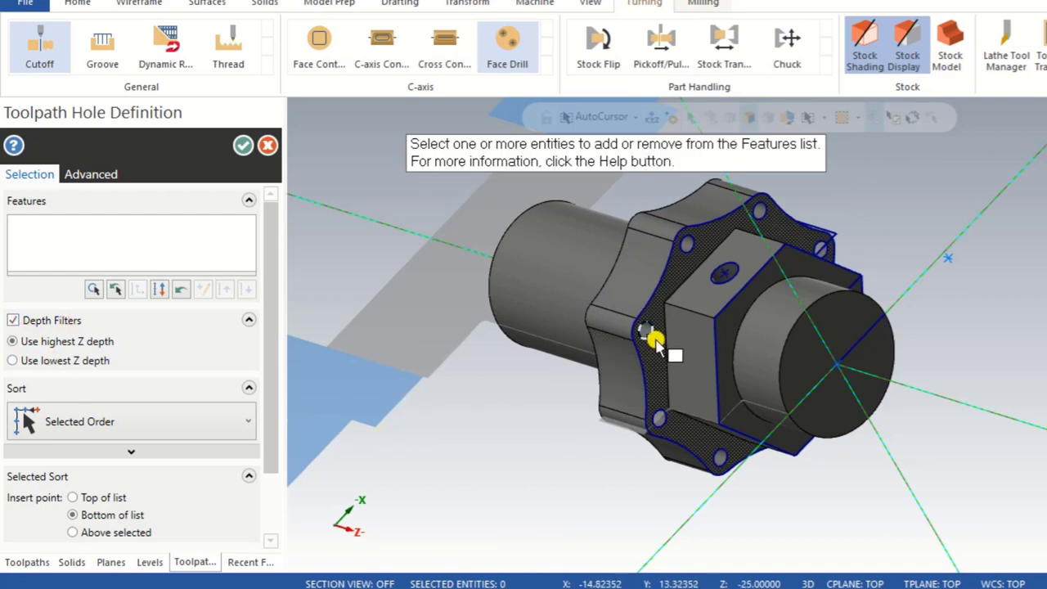
scroll(652, 339, "up", 4)
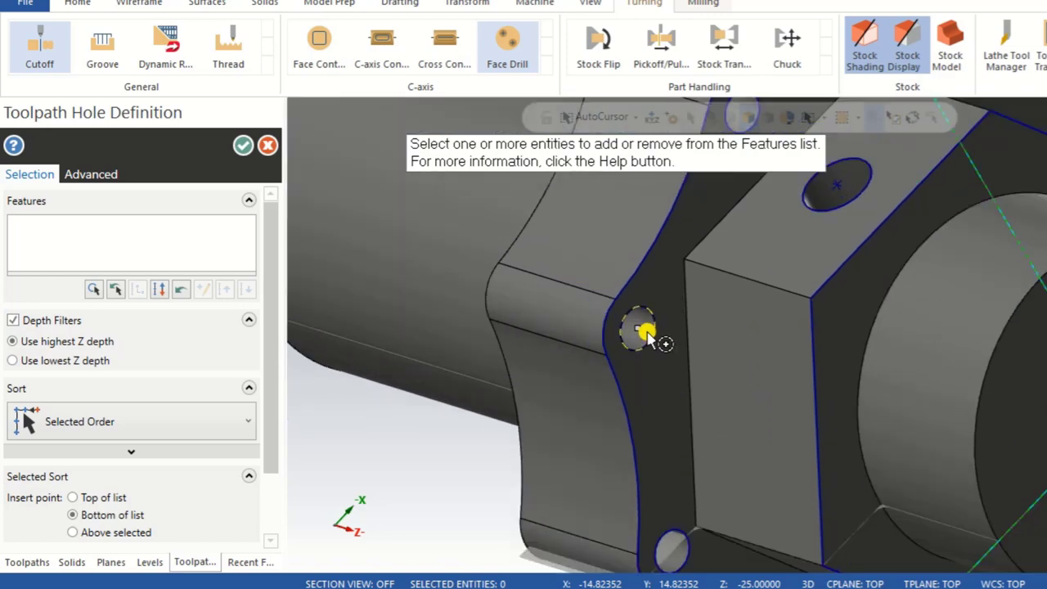
left_click(652, 325)
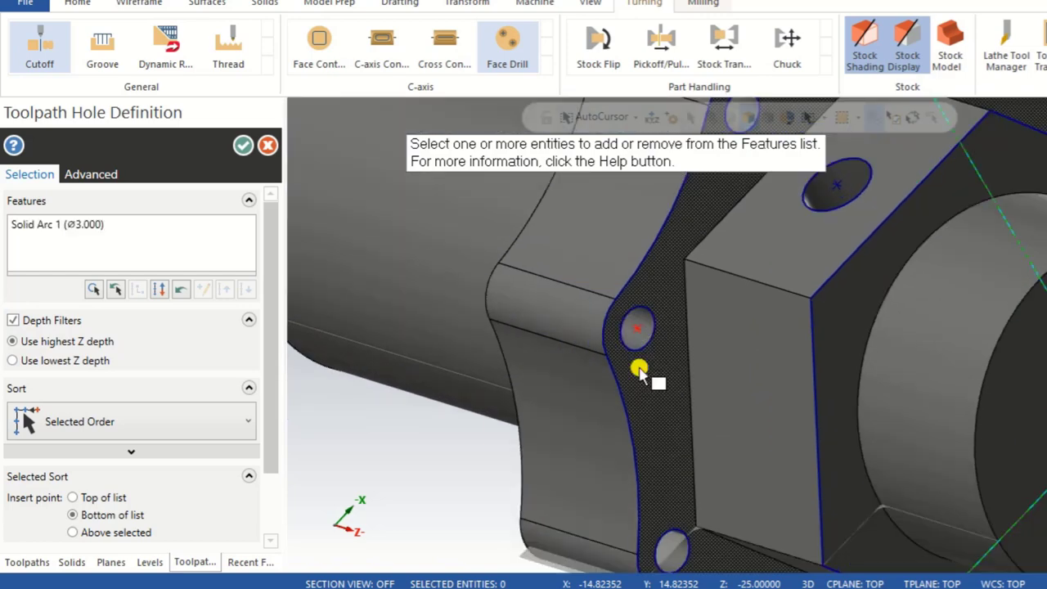
scroll(643, 393, "down", 3)
scroll(657, 507, "up", 3)
left_click(676, 511)
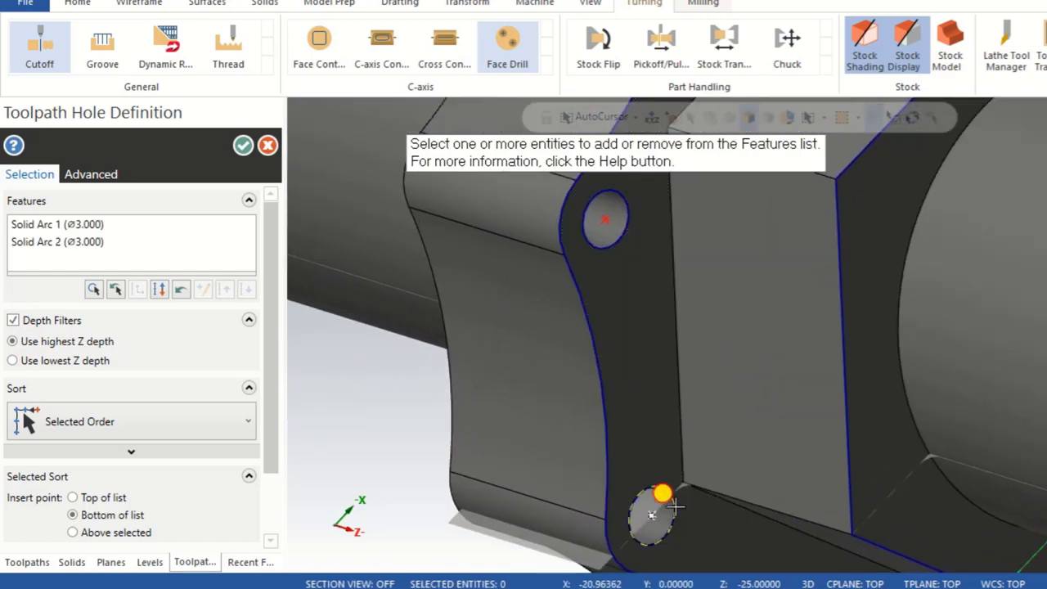
scroll(695, 532, "down", 2)
scroll(736, 563, "up", 4)
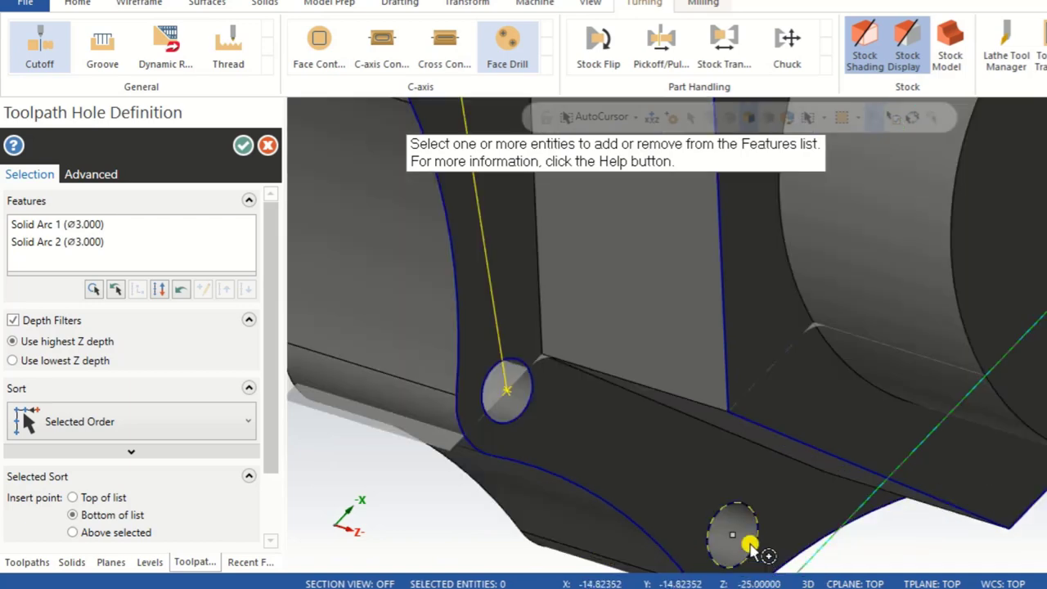
left_click(746, 540)
scroll(572, 442, "down", 3)
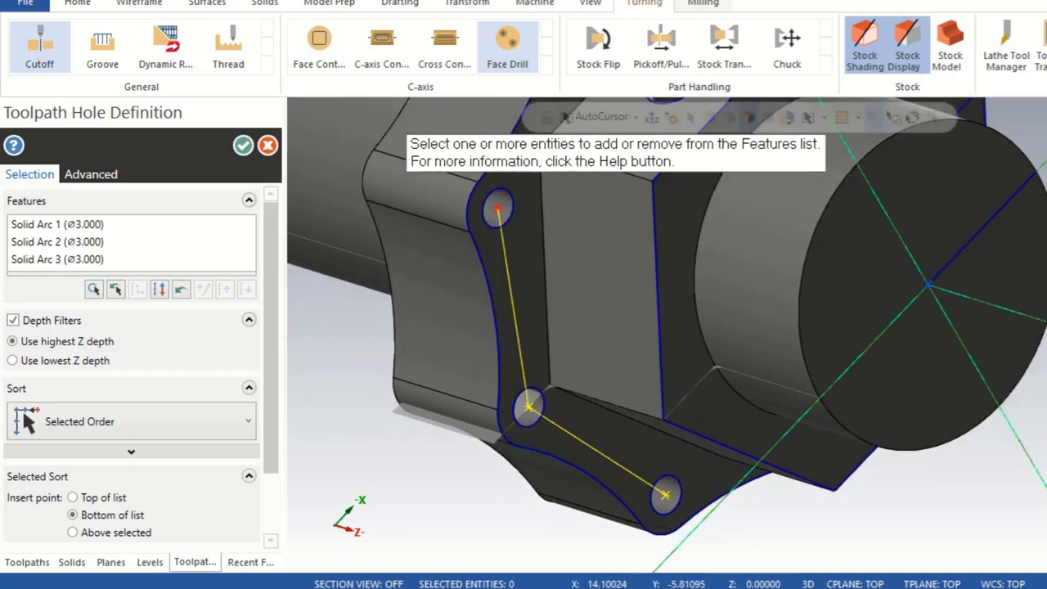
- Add the remaining five flange holes in order around the bolt circle, ending with the uppermost one, and accept the hole definition
right_click(1027, 342)
left_click(1006, 345)
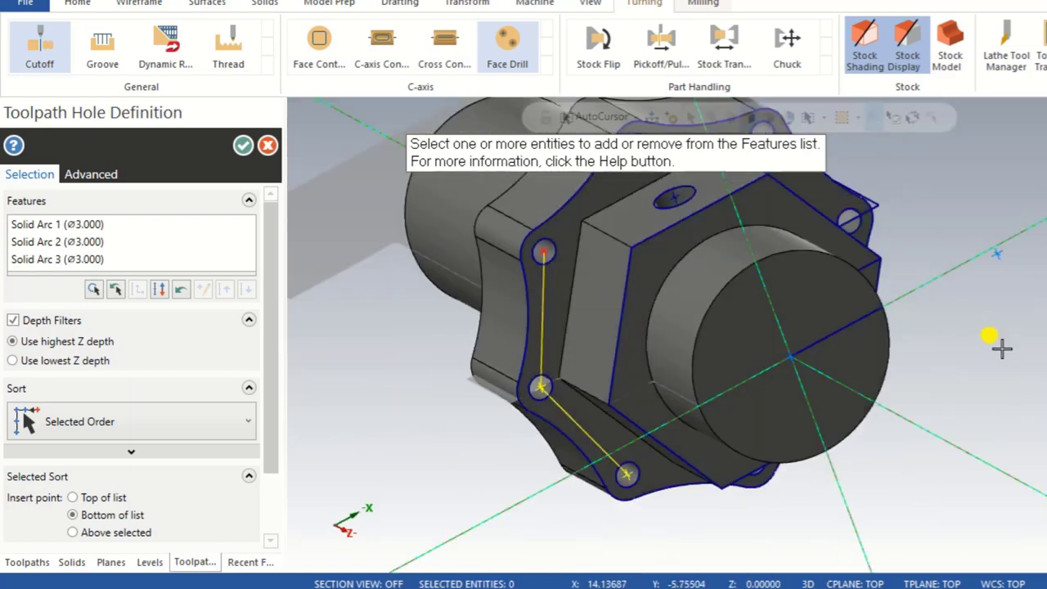
scroll(737, 467, "up", 4)
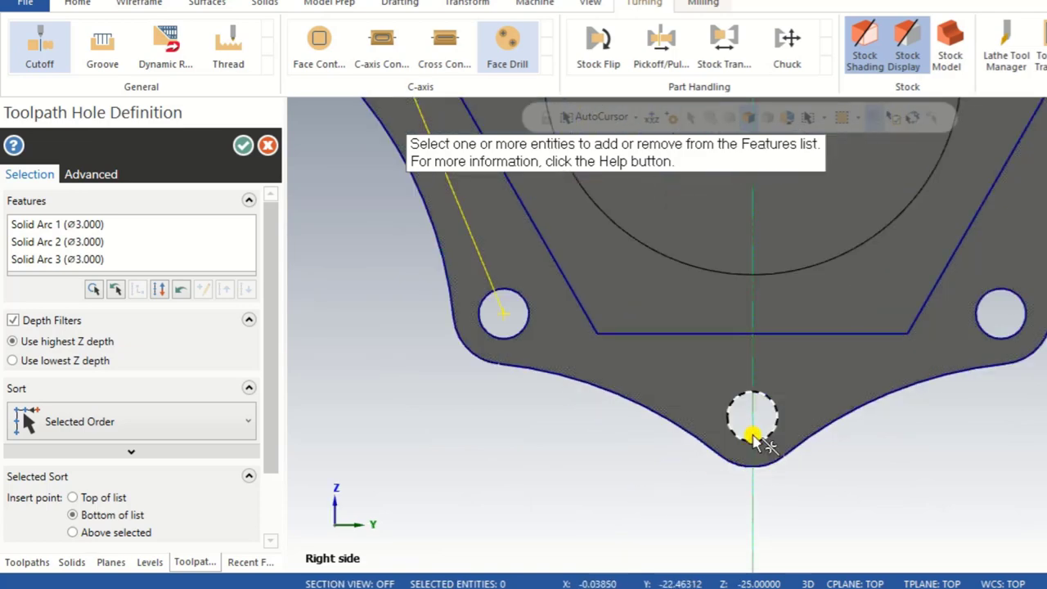
left_click(772, 420)
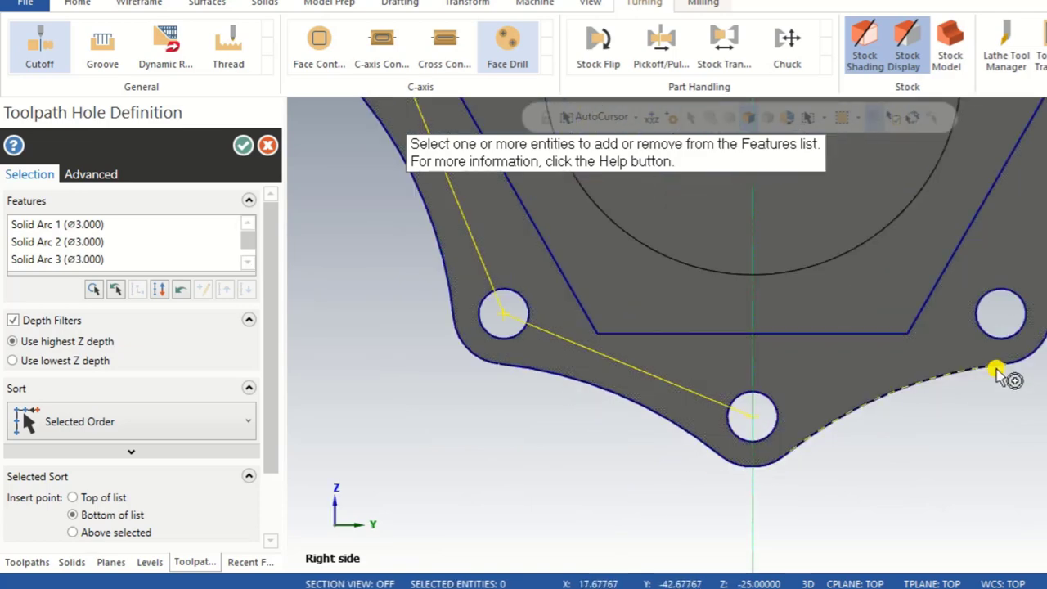
left_click(1002, 319)
scroll(807, 456, "down", 3)
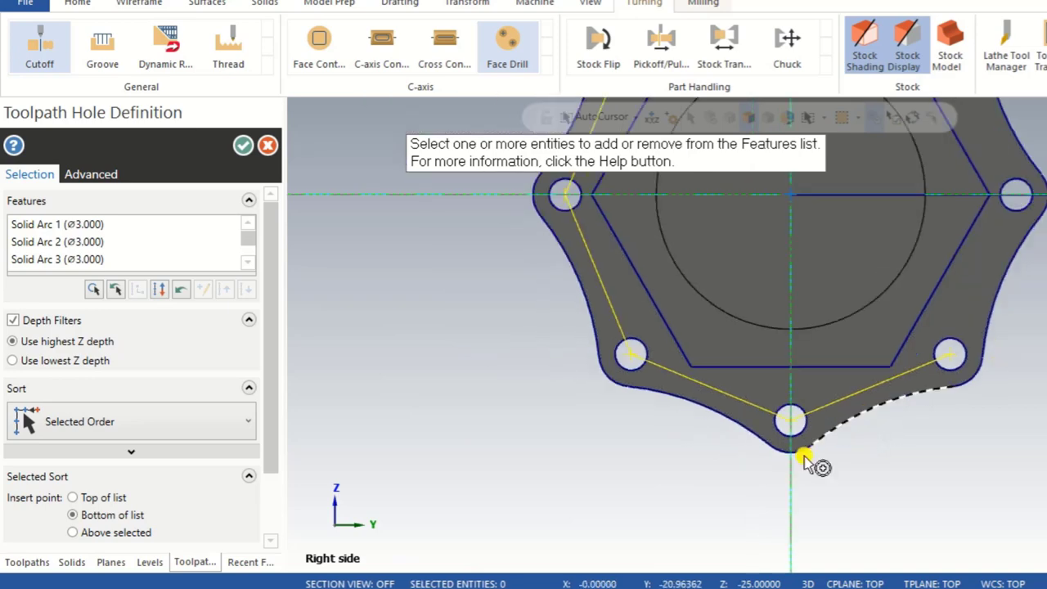
scroll(952, 292, "up", 2)
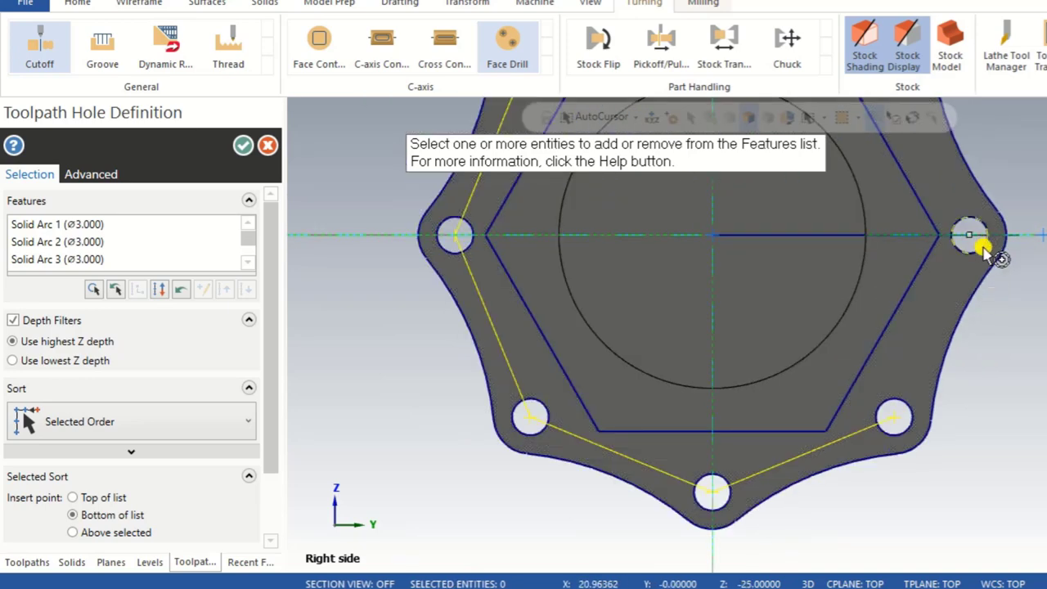
left_click(979, 241)
scroll(754, 376, "down", 3)
scroll(846, 304, "up", 3)
scroll(847, 473, "down", 2)
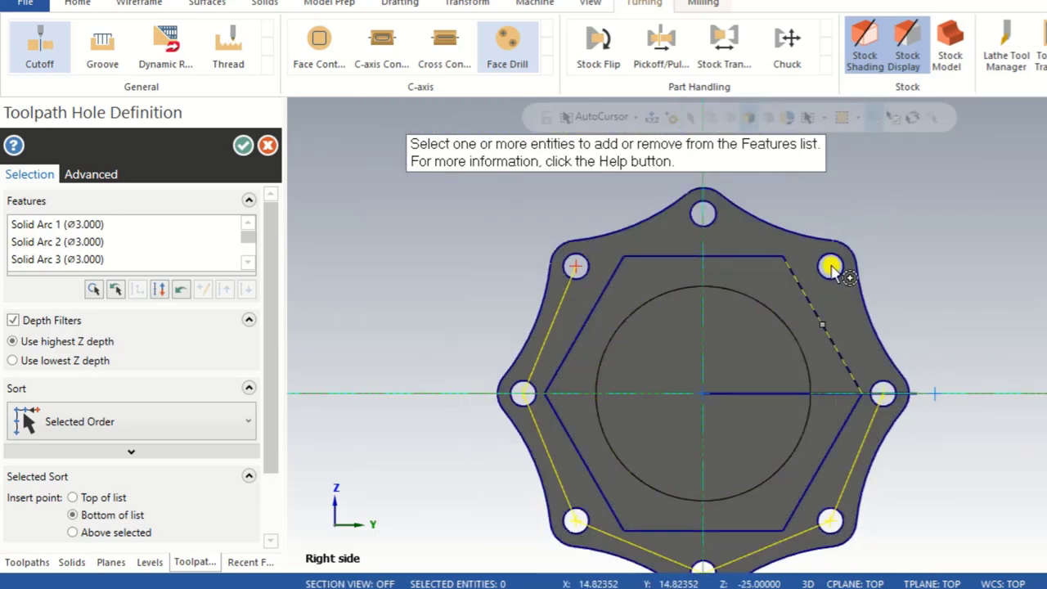
left_click(830, 265)
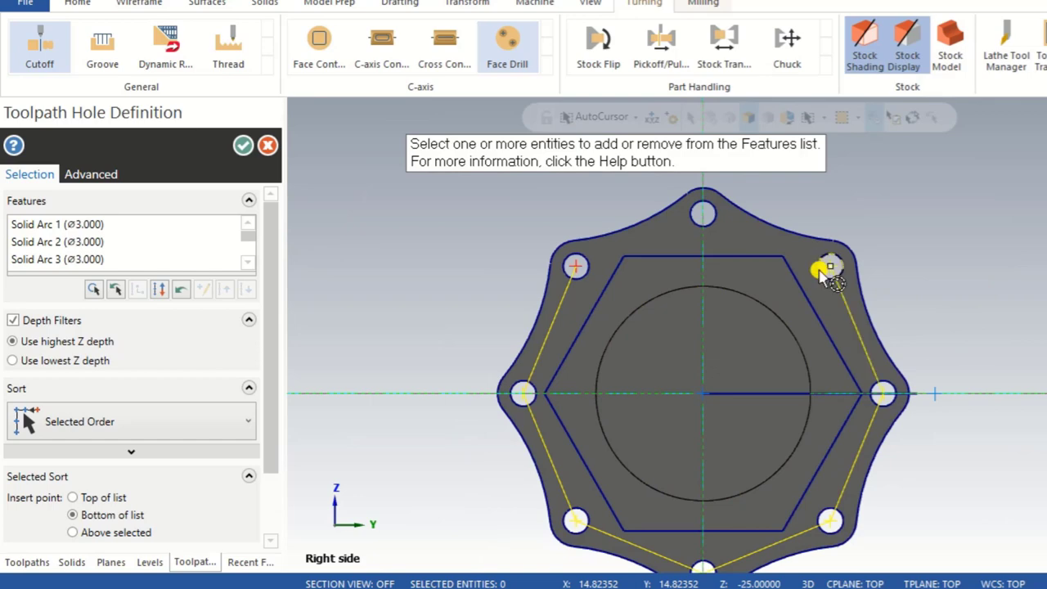
left_click(701, 215)
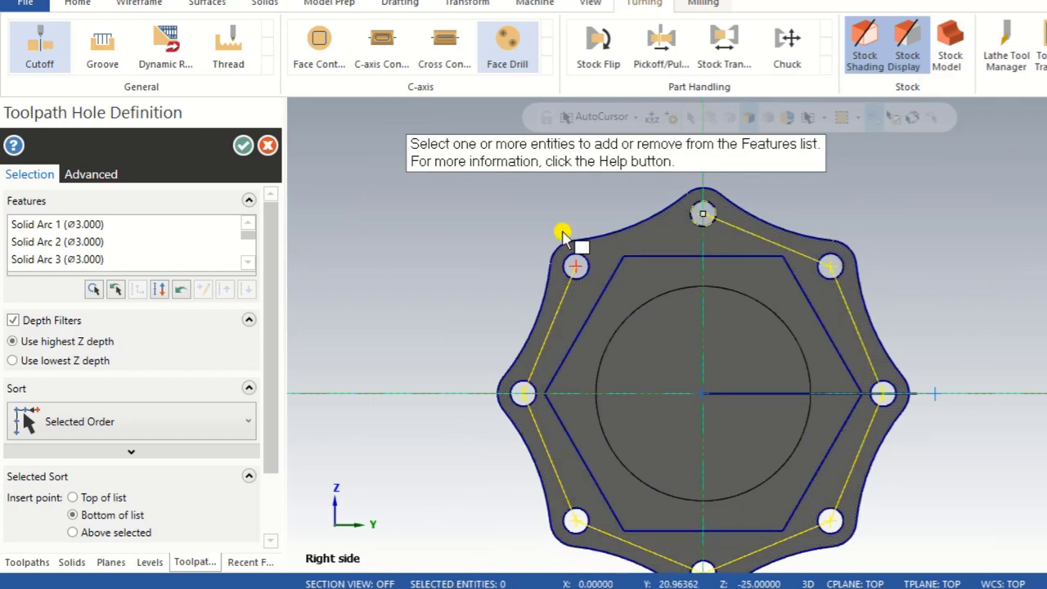
left_click(244, 149)
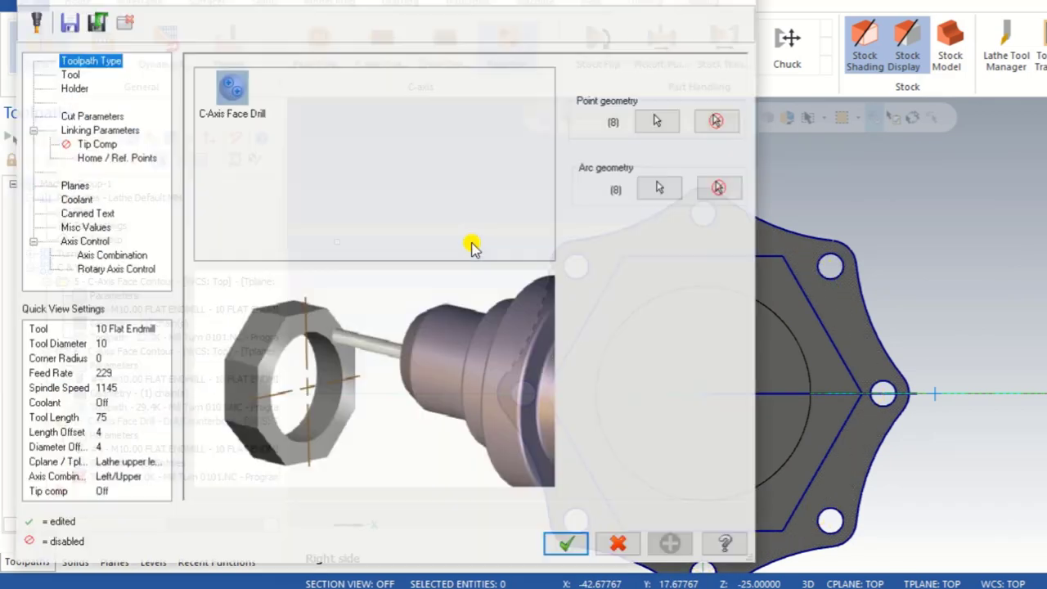
- Choose Standard Drill - 3 as the face drill's tool, with feed rate 30, spindle speed 1200 and the comment "Face Drill 3mm"
left_click(70, 76)
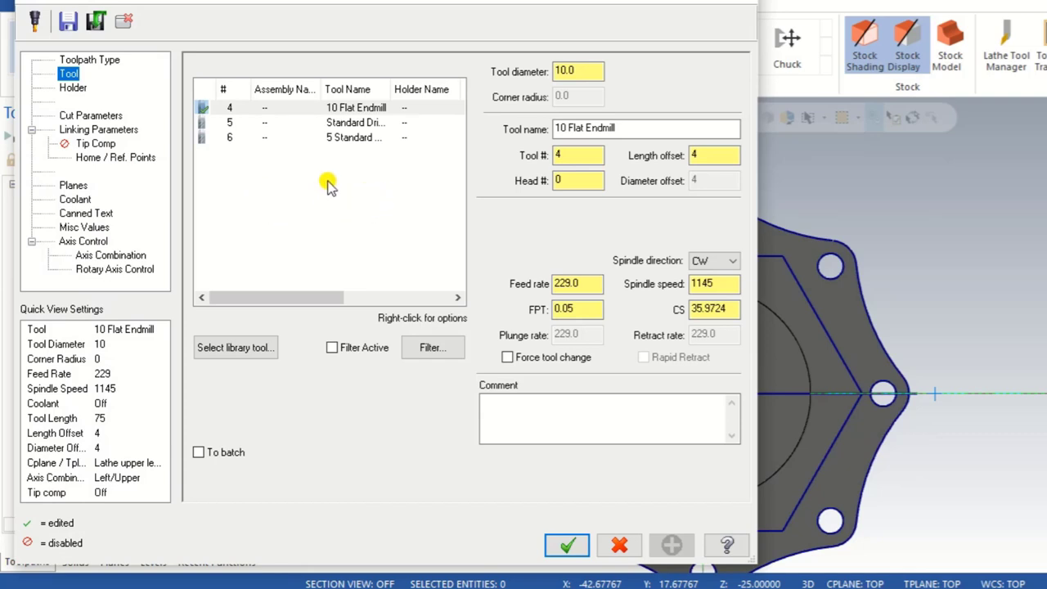
left_click(348, 123)
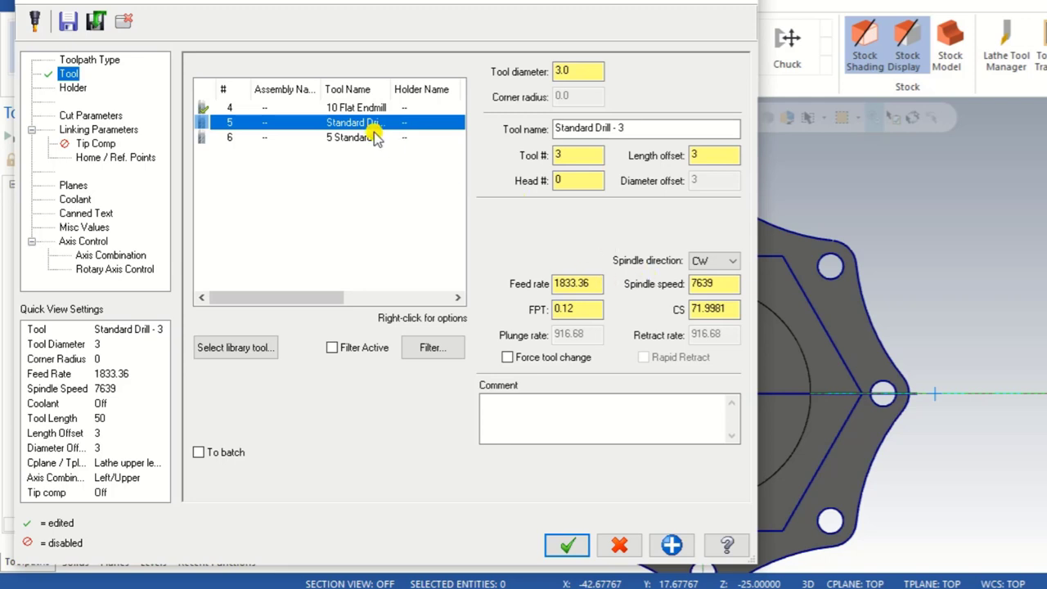
double_click(573, 284)
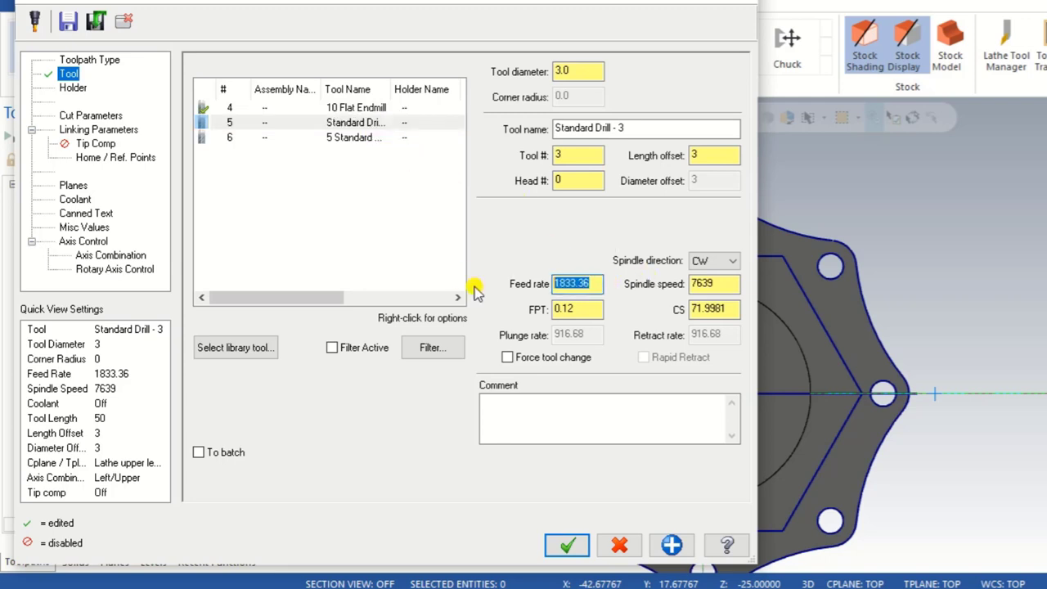
type("3")
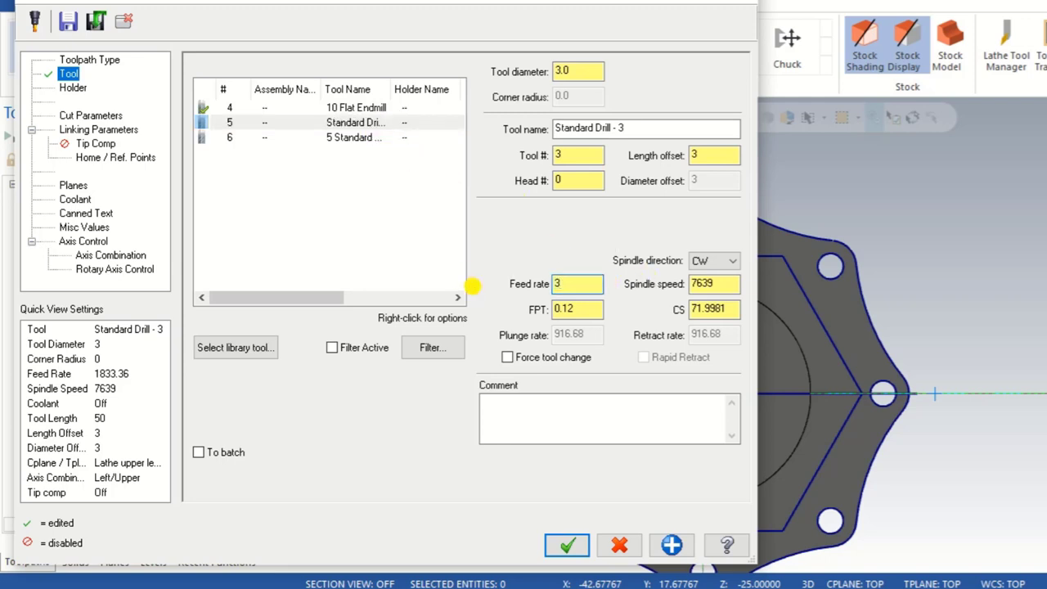
type("0")
key("Tab")
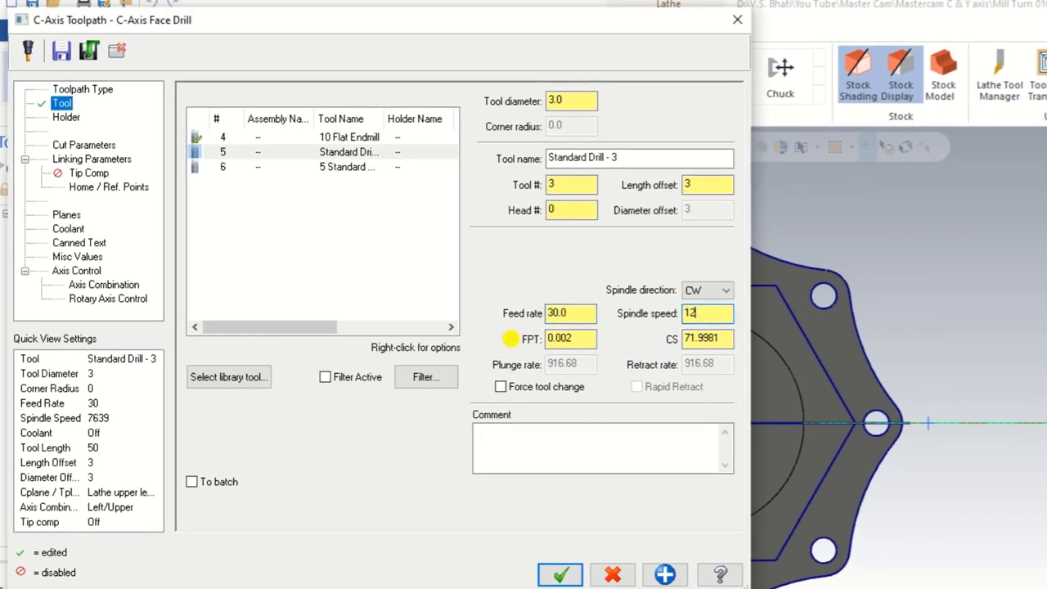
left_click(506, 455)
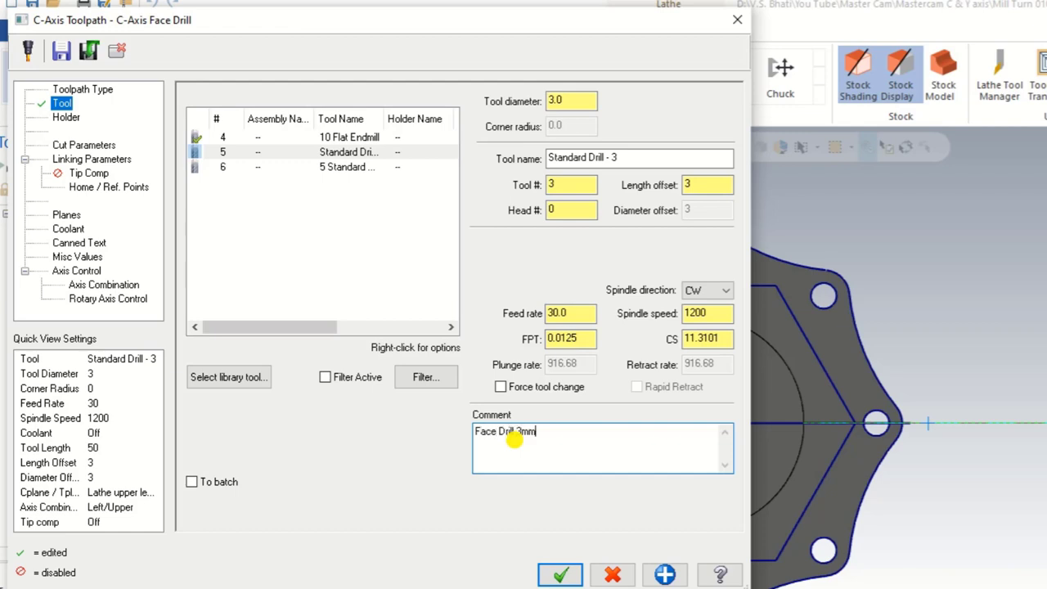
- Set the face drill's cycle to Peck Drill with a first peck of 3 and subsequent pecks of 2
left_click(106, 144)
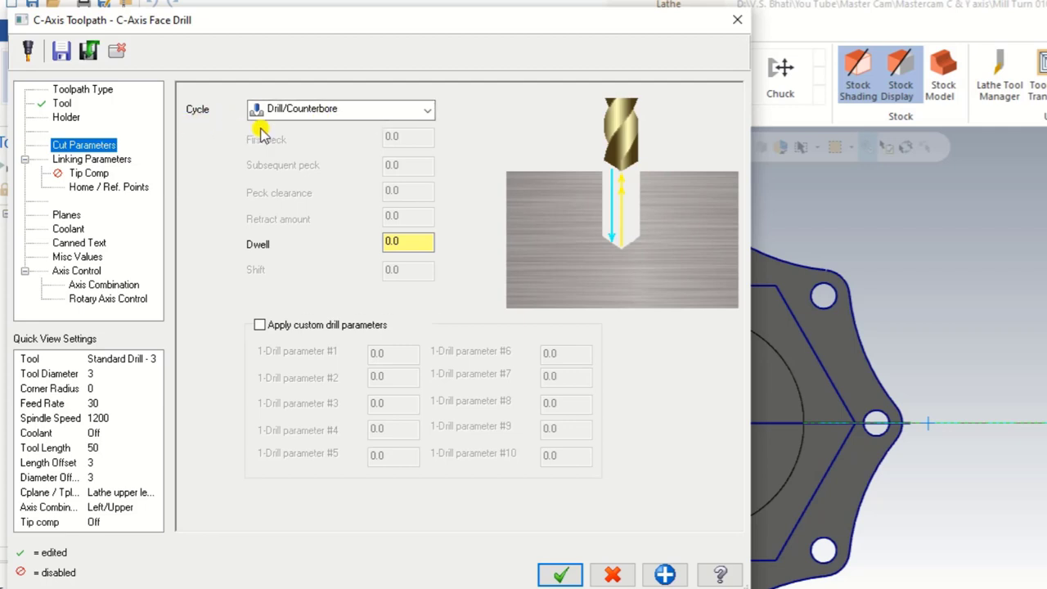
left_click(428, 116)
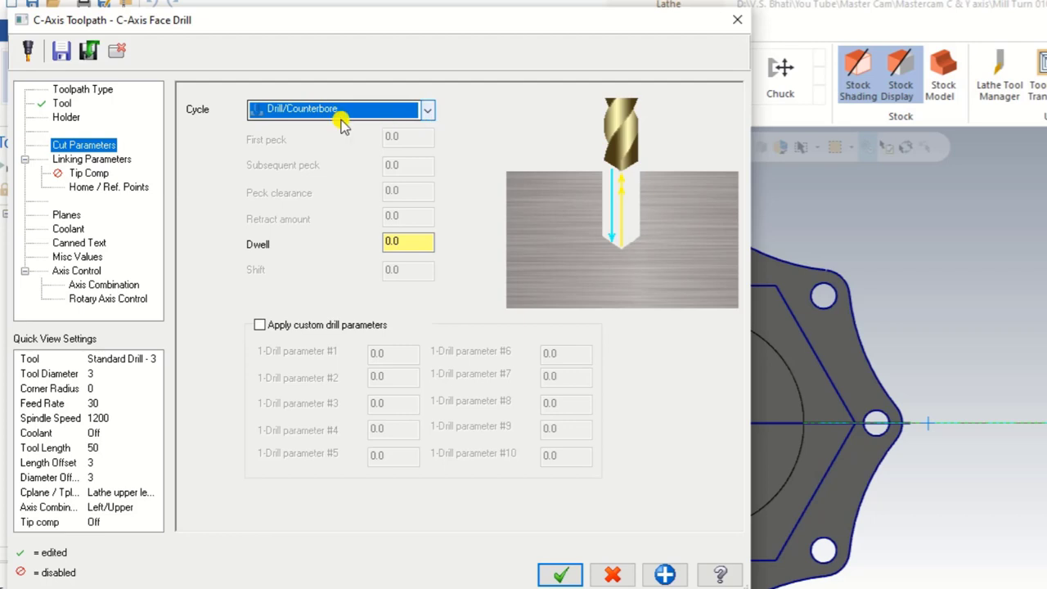
left_click(429, 114)
left_click(381, 139)
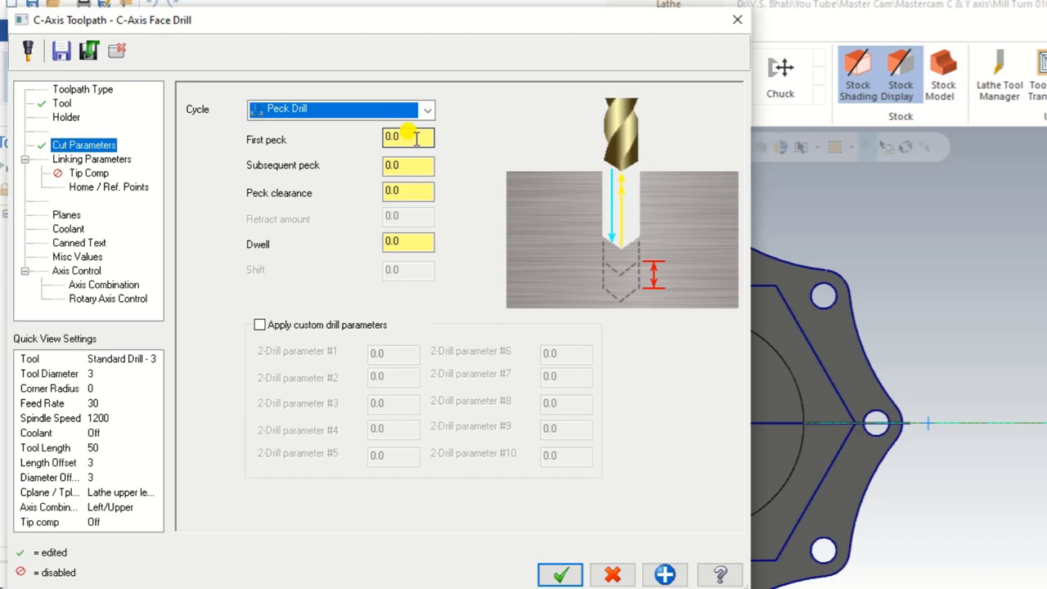
left_click(417, 140)
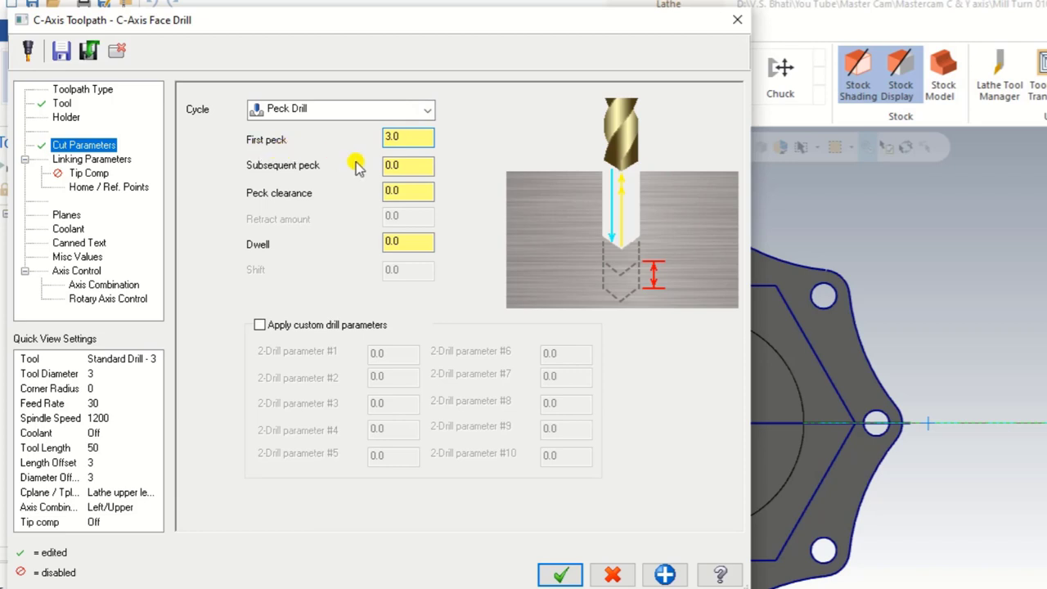
left_click(397, 165)
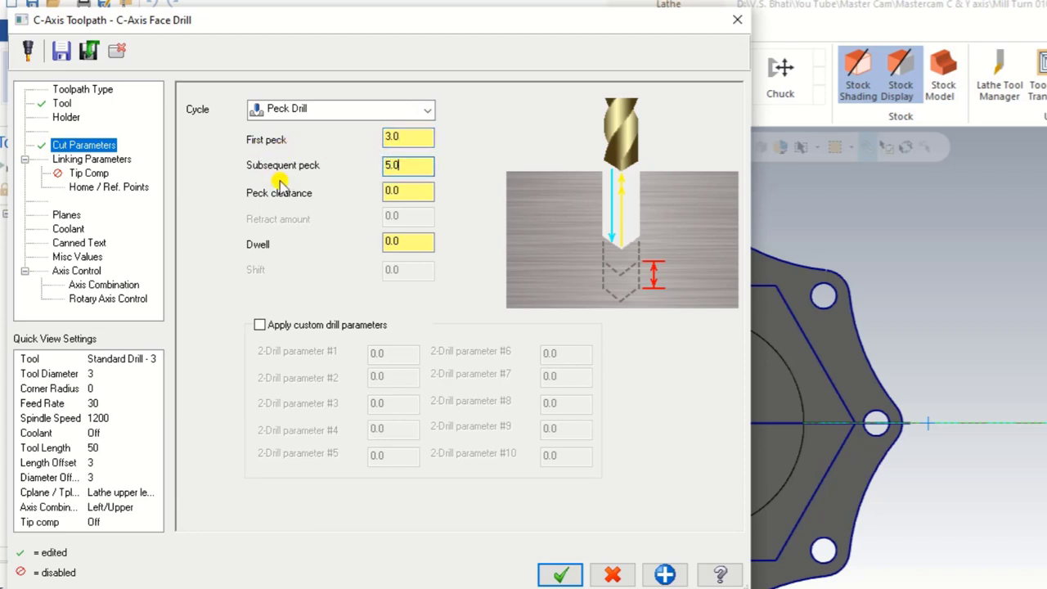
type("2")
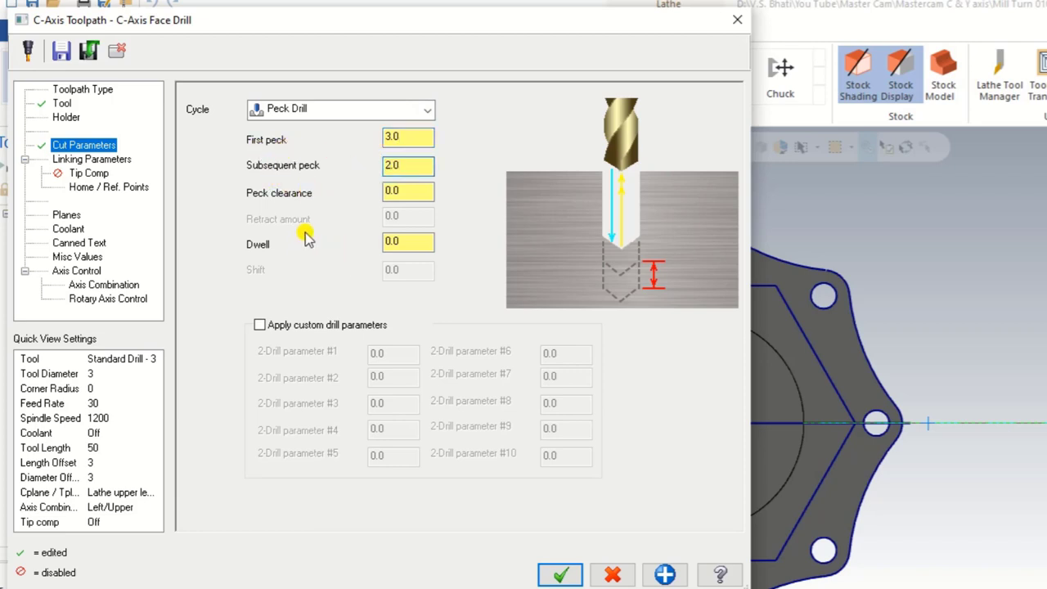
- Pick the flange's front hole as the top of stock and its rear edge as the -12 depth, then accept the face drill operation
left_click(94, 160)
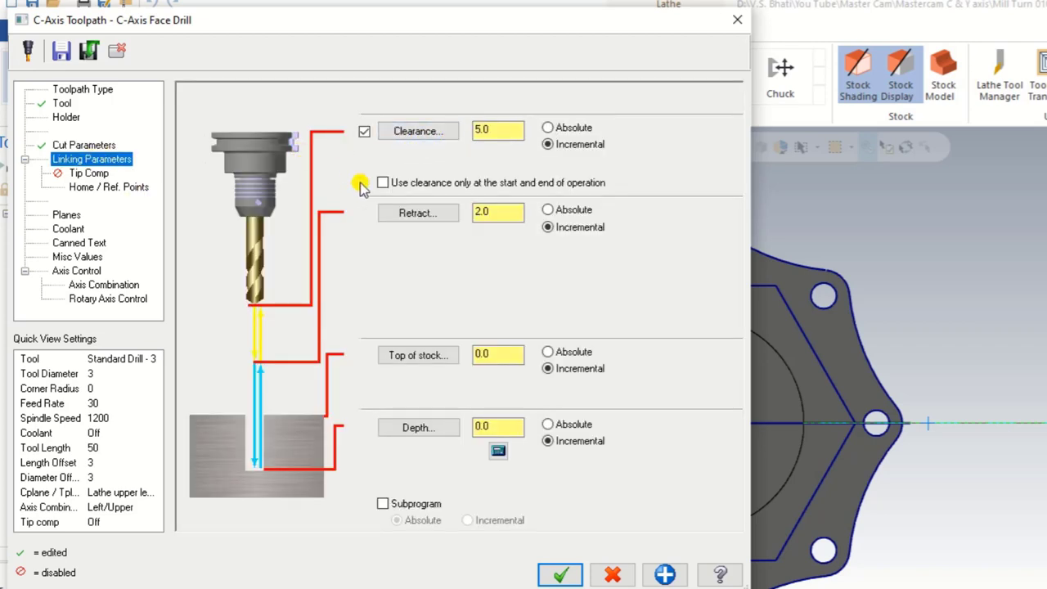
left_click(414, 360)
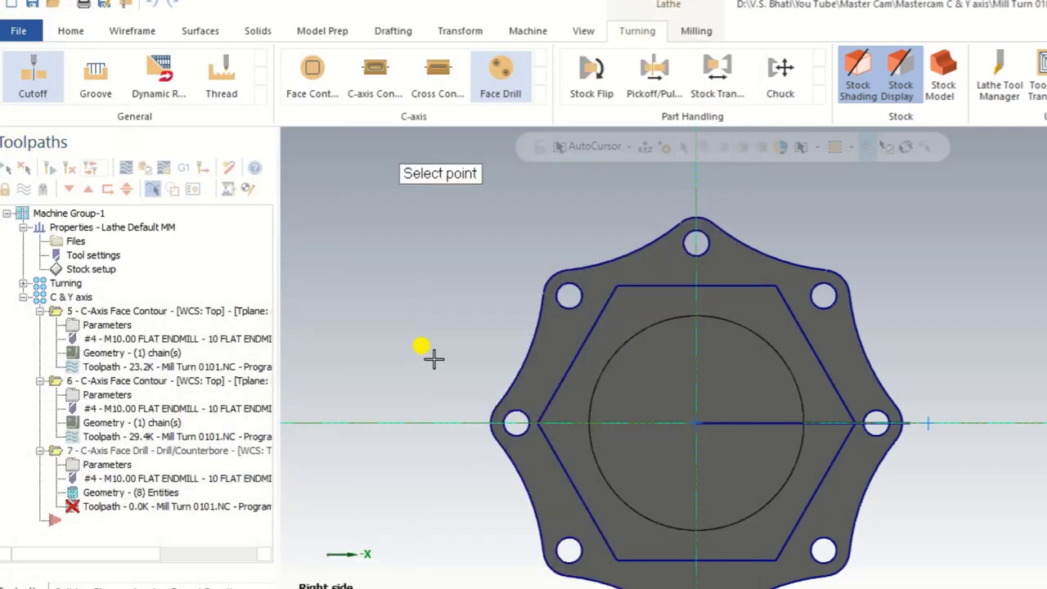
middle_click_drag(425, 350, 522, 364)
left_click(539, 423)
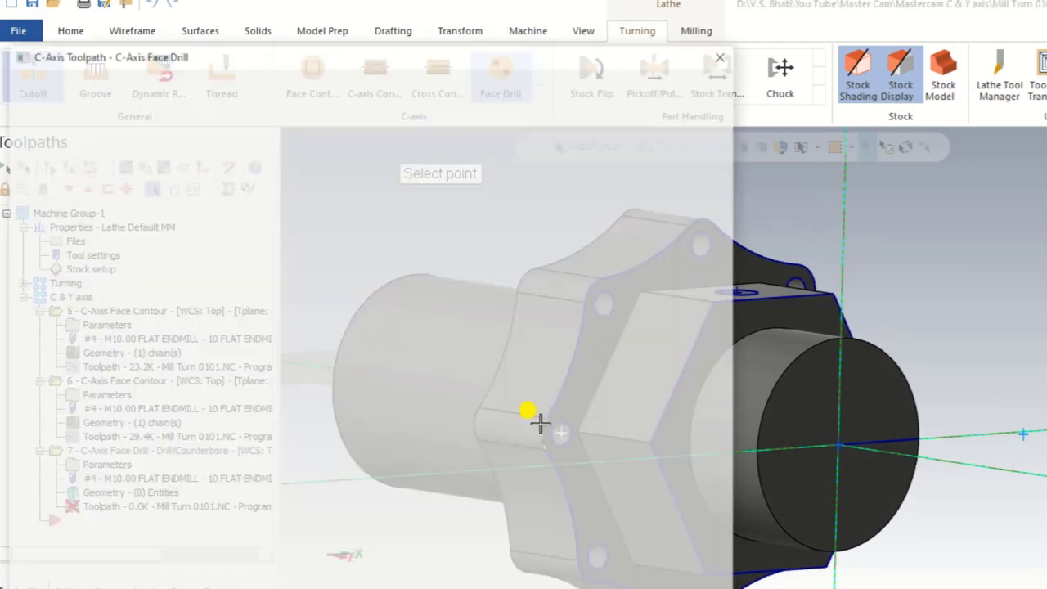
left_click(418, 430)
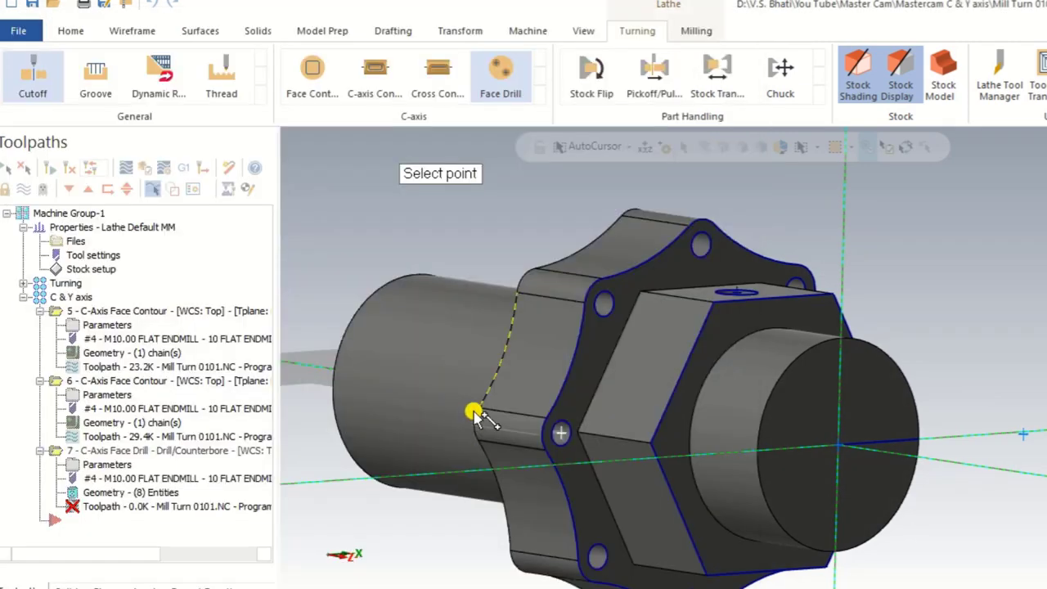
left_click(468, 413)
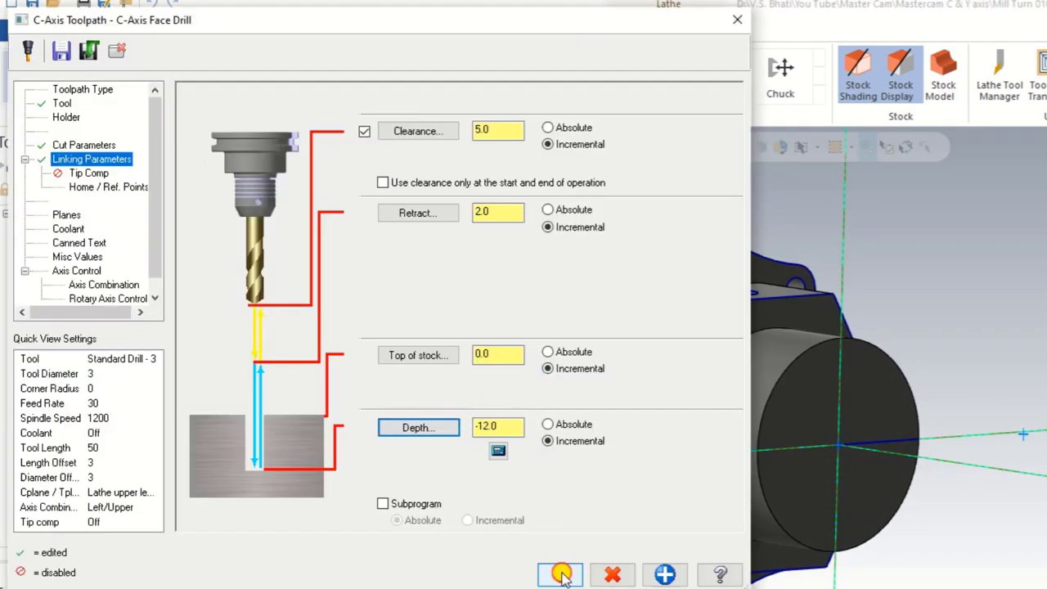
left_click(561, 574)
- Inspect the face drill toolpath around the flange holes from several angles, including the hole in the hexagon's flat
middle_click_drag(352, 295, 695, 350)
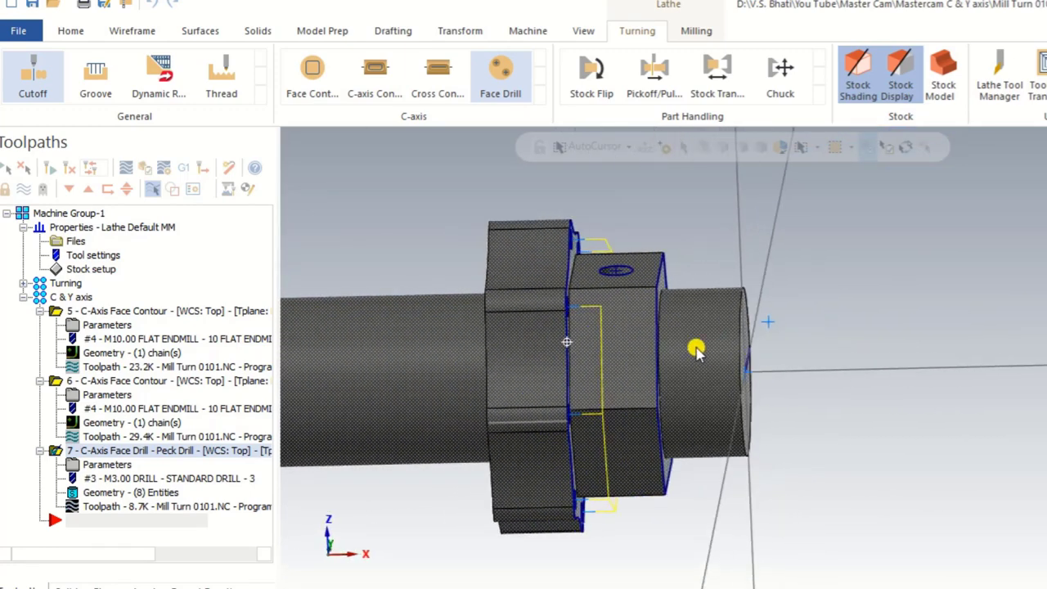
right_click(827, 229)
left_click(851, 326)
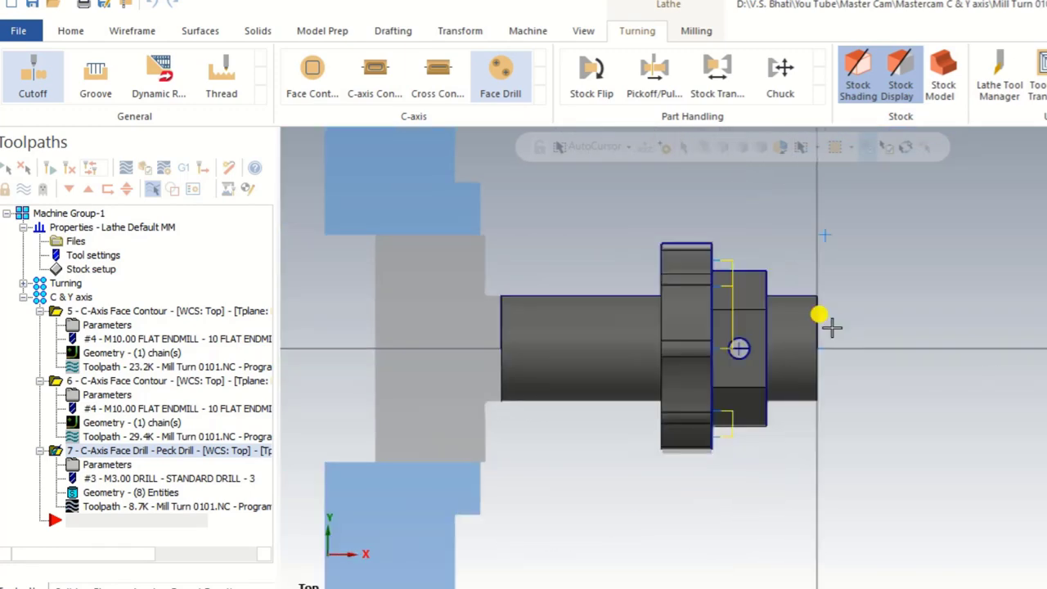
middle_click_drag(831, 327, 777, 337)
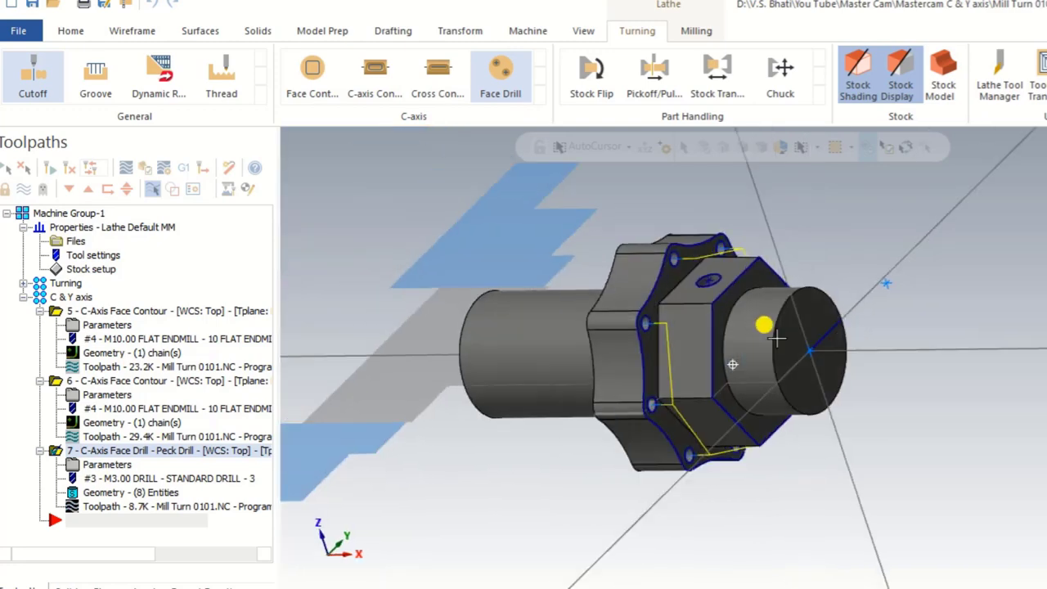
scroll(769, 327, "up", 5)
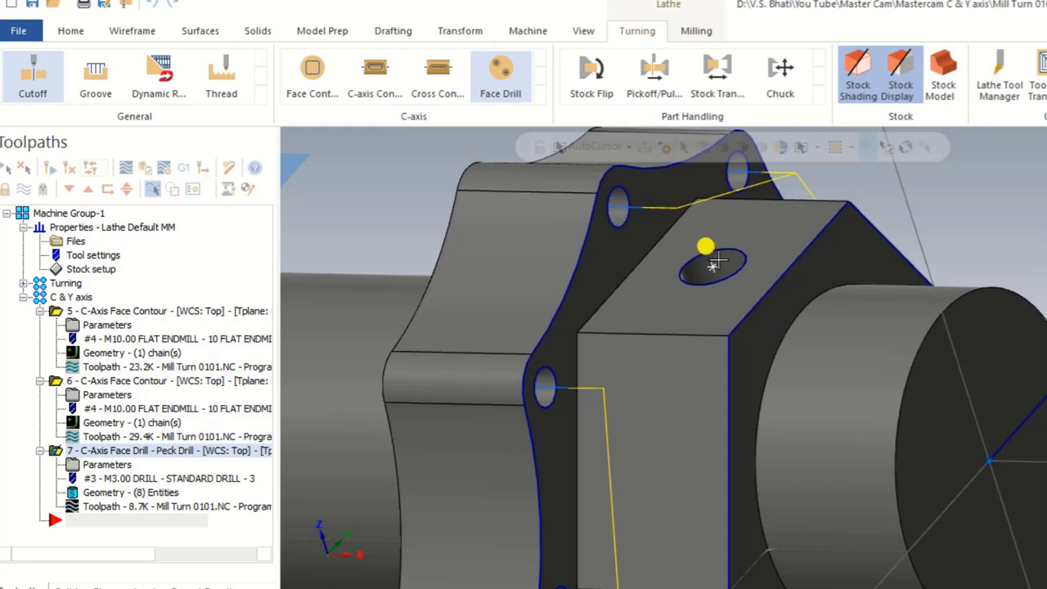
scroll(713, 262, "down", 3)
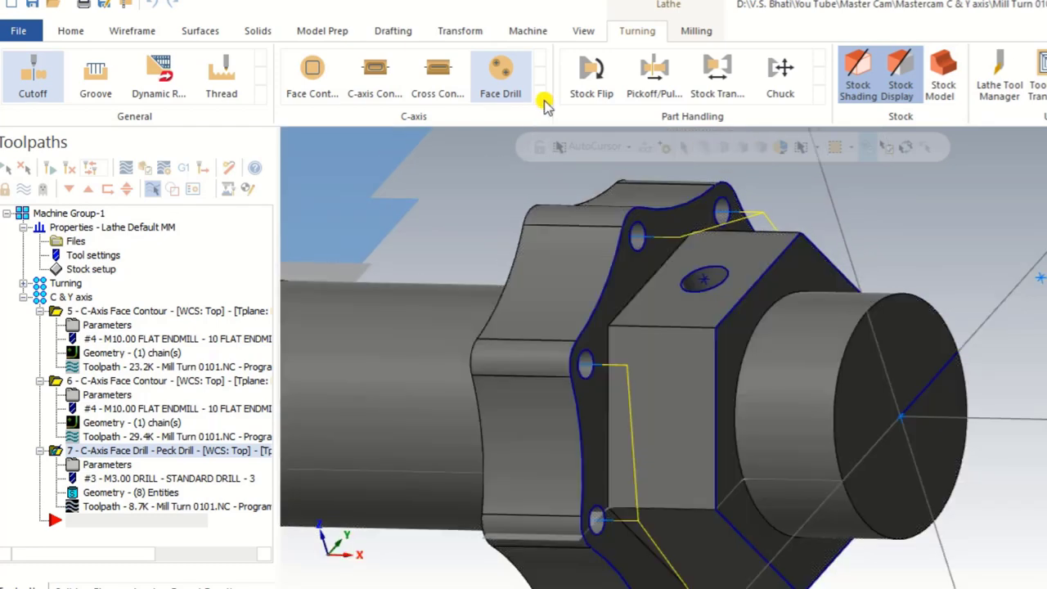
middle_click_drag(631, 280, 553, 104)
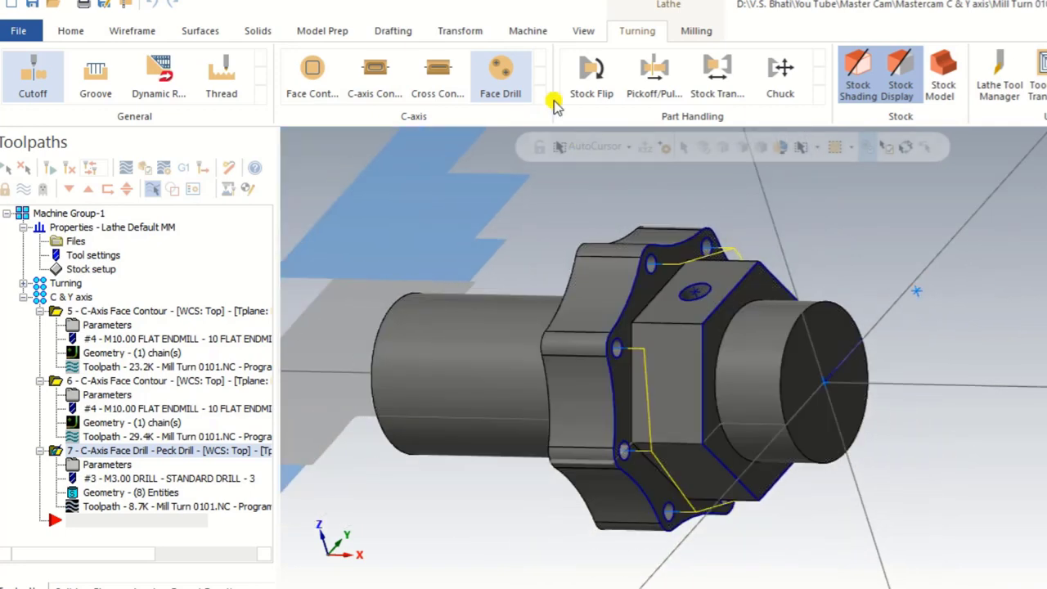
- Start a C-axis Drill operation and select the 5 mm hole in the hexagon's flat
left_click(541, 92)
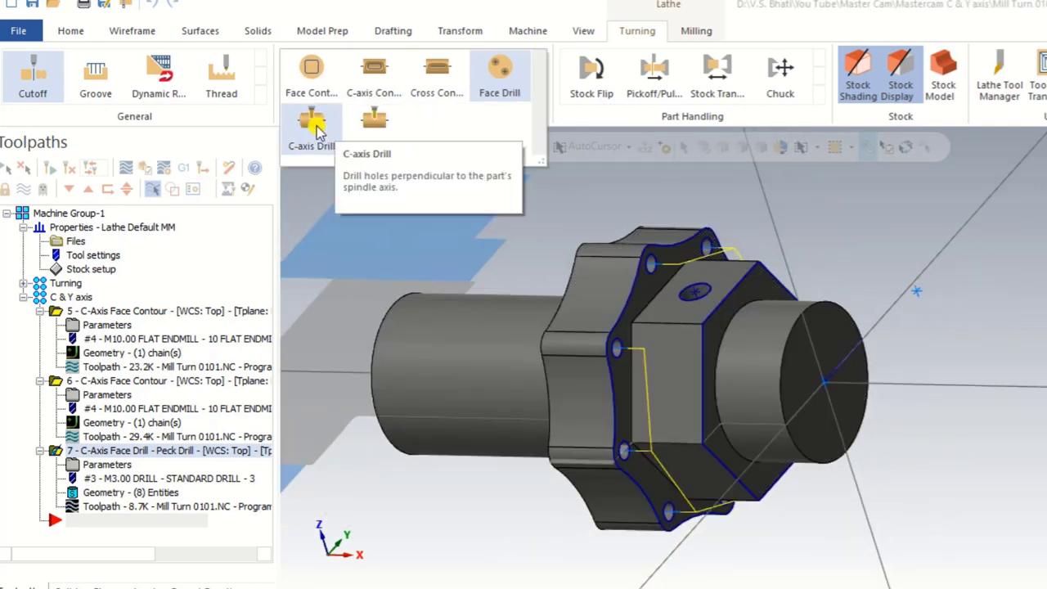
left_click(312, 124)
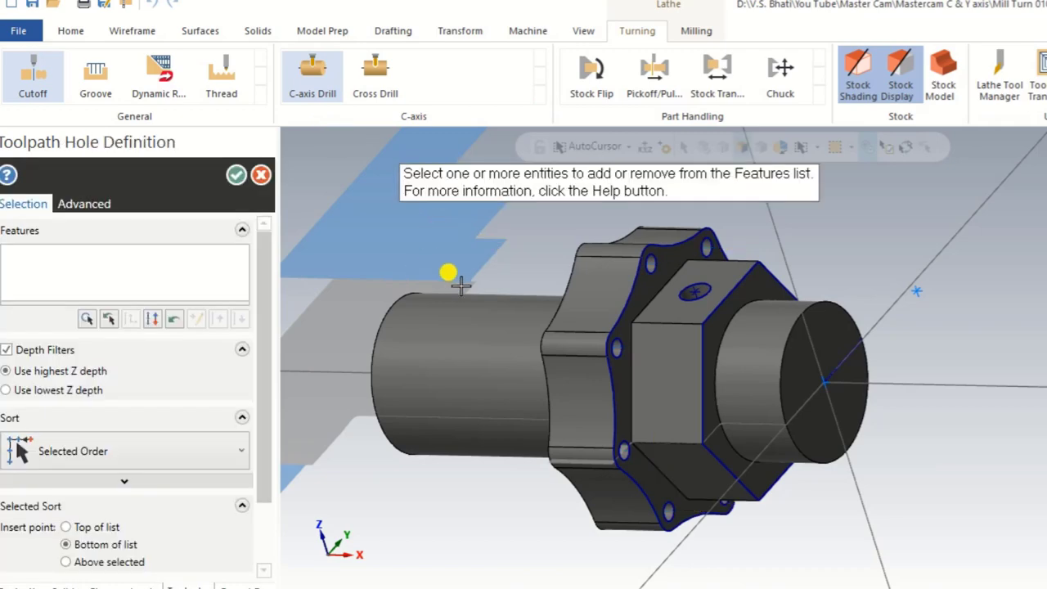
scroll(781, 487, "down", 1)
mouse_move(801, 503)
middle_mouse_down()
mouse_move(819, 510)
mouse_move(807, 479)
mouse_move(806, 491)
middle_mouse_up()
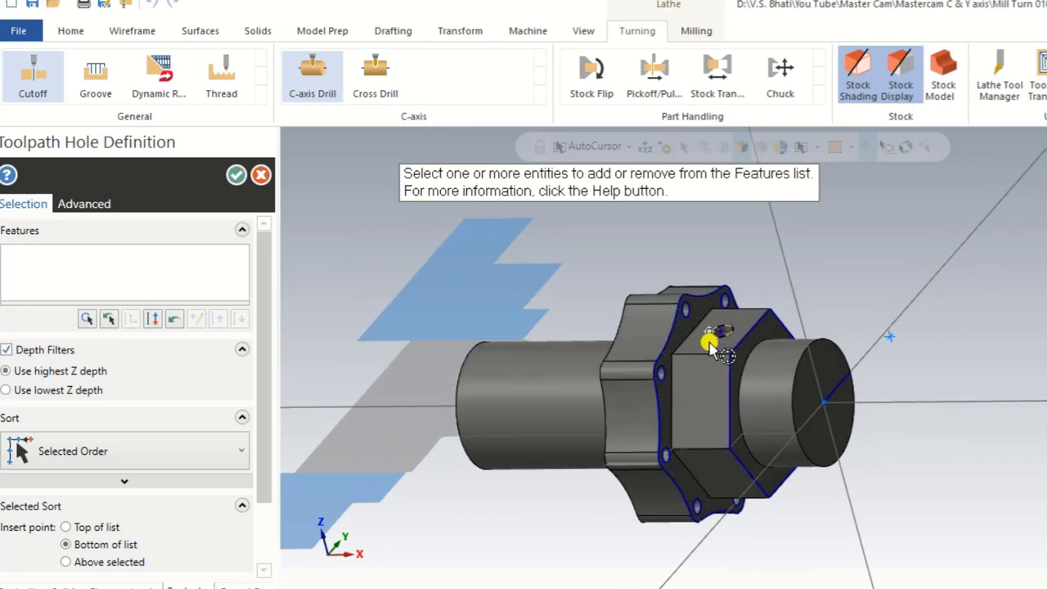
middle_click_drag(709, 341, 732, 338)
scroll(732, 353, "up", 4)
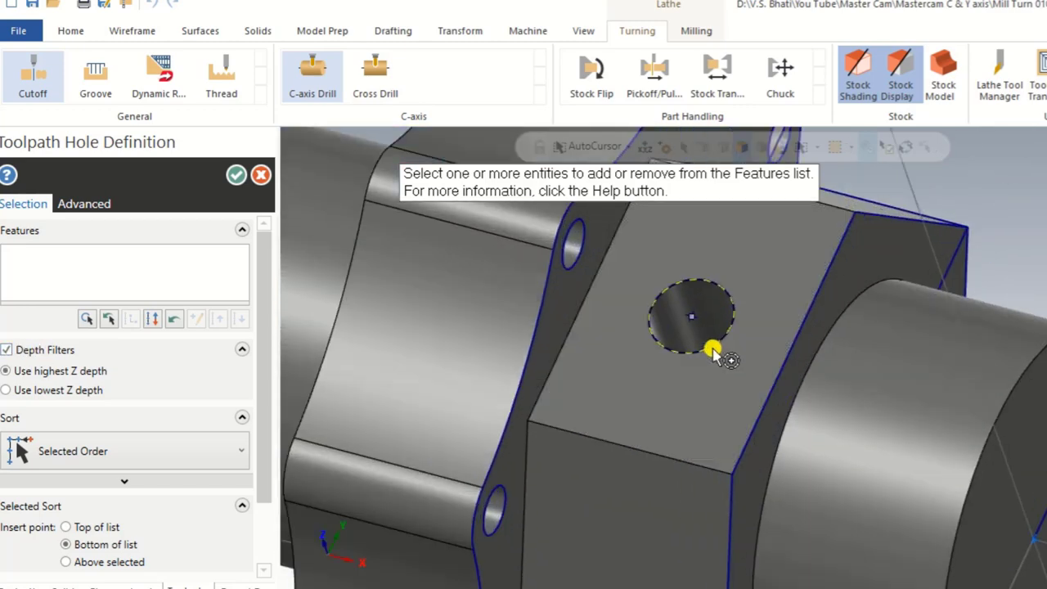
left_click(711, 345)
- Turn off the depth filters, add the 5 mm hole on the hexagon's opposite side, and accept the hole definition
scroll(671, 351, "down", 5)
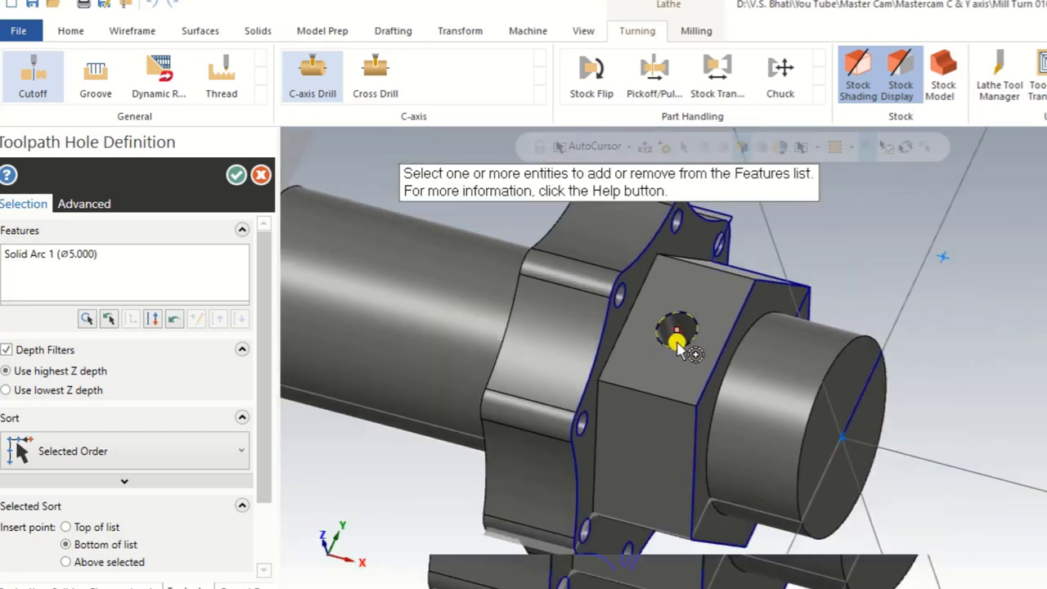
middle_click_drag(865, 343, 807, 281)
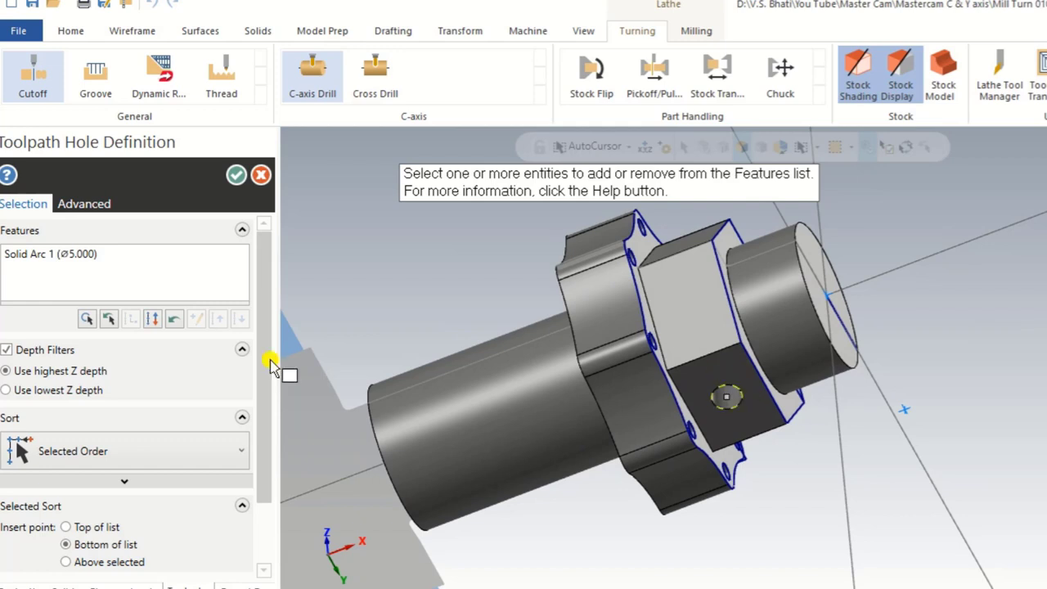
left_click(17, 350)
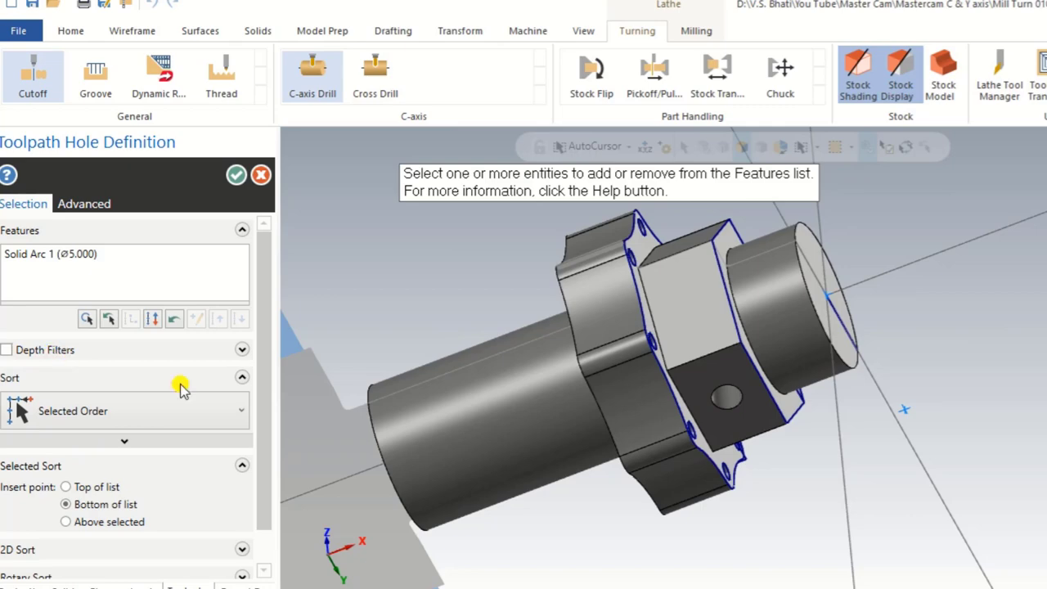
left_click(732, 396)
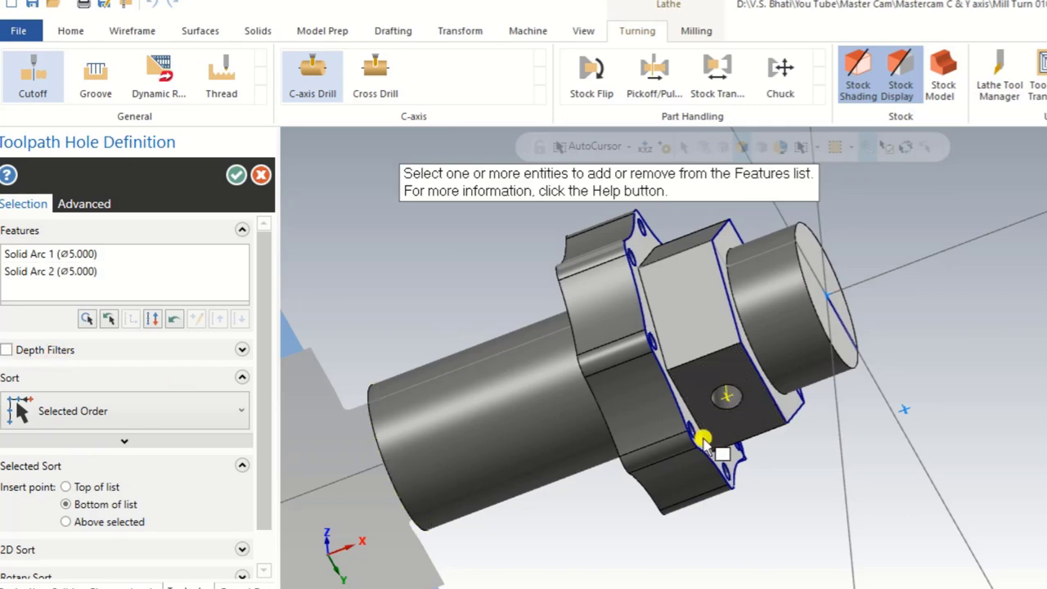
left_click(238, 175)
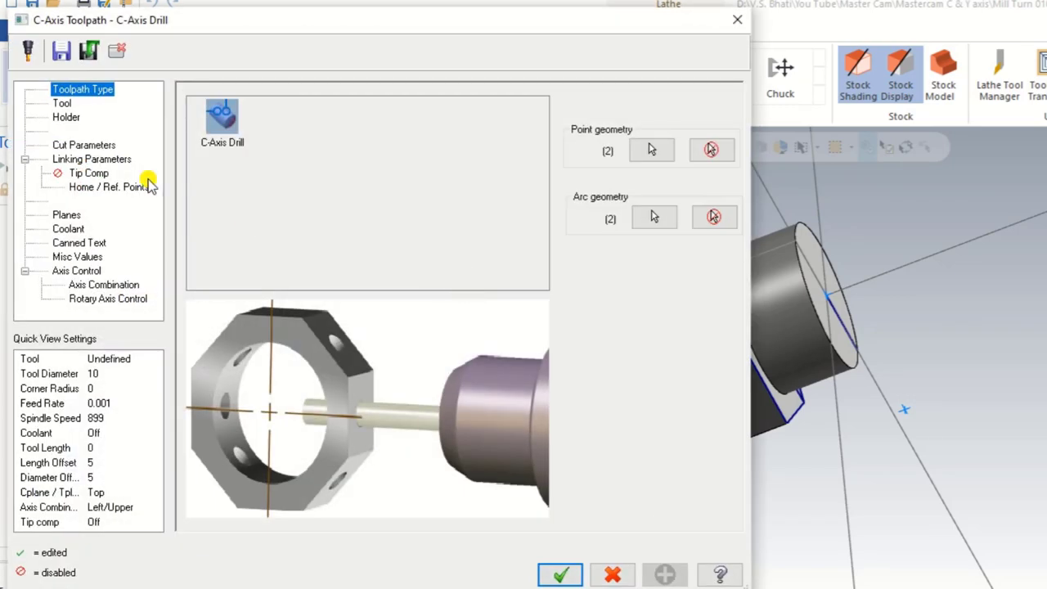
- Set the C-axis drill's cycle to Peck Drill with a first peck of 3 and subsequent pecks of 4
left_click(86, 147)
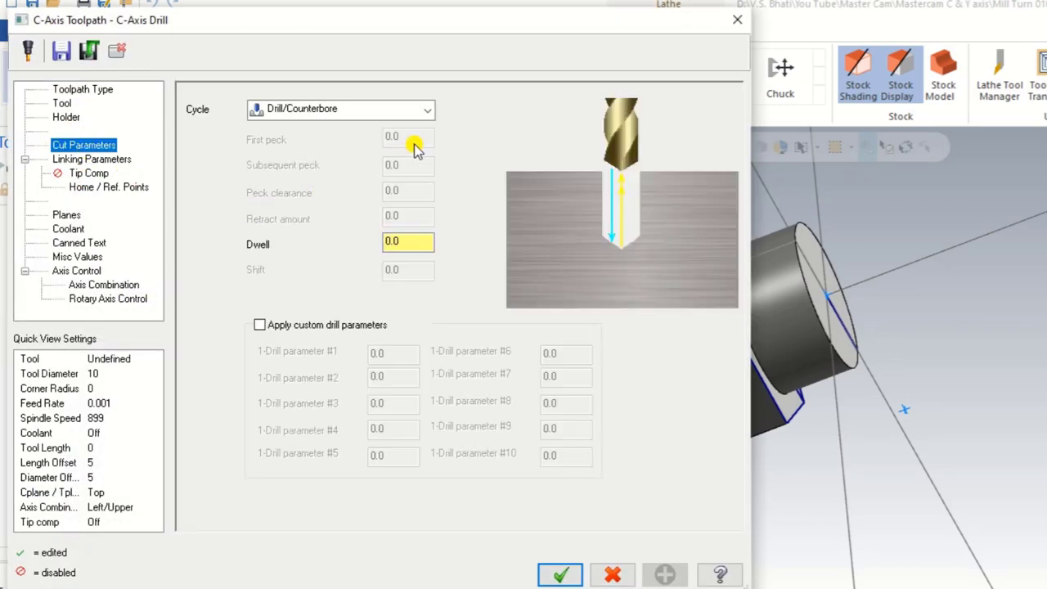
left_click(424, 109)
left_click(425, 109)
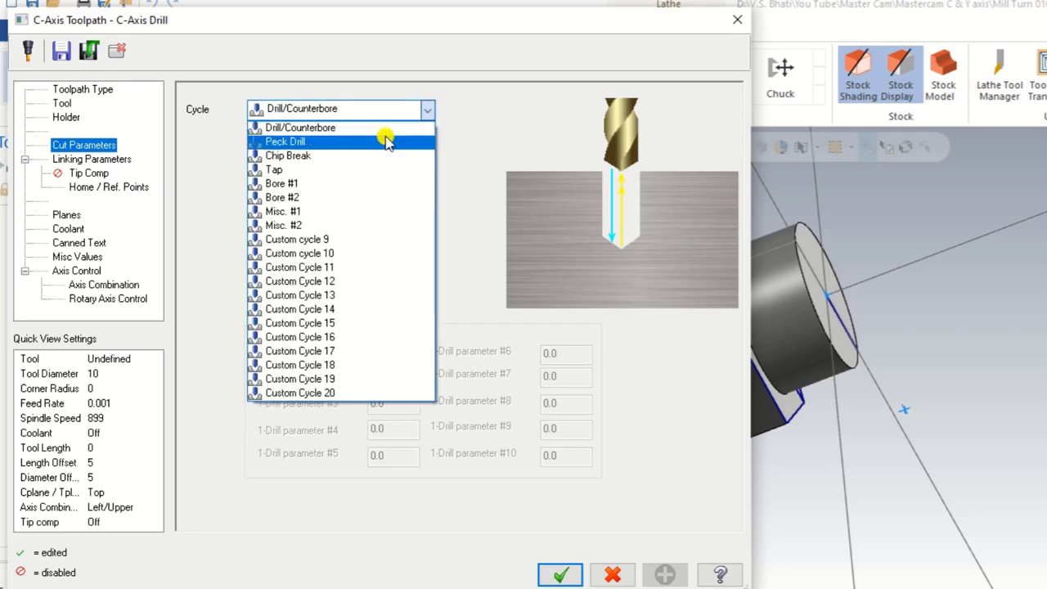
left_click(382, 140)
left_click(419, 137)
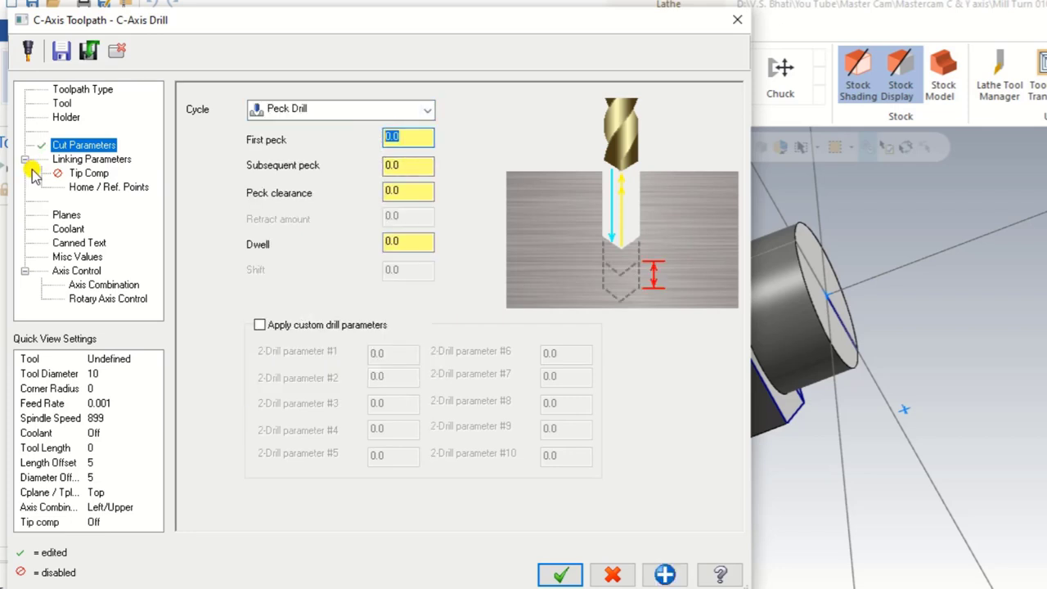
left_click(419, 138)
type("3")
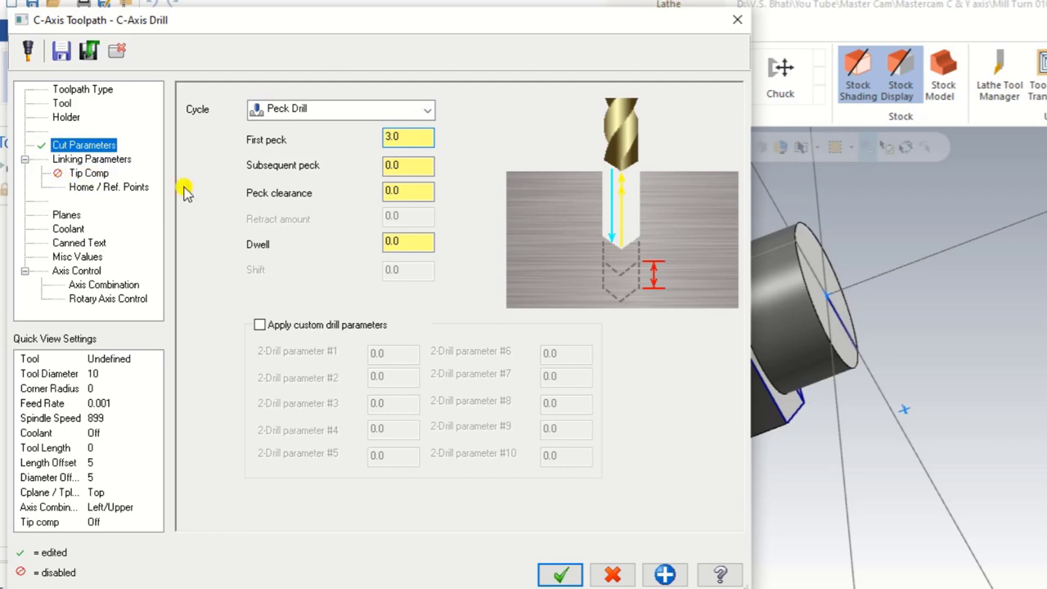
left_click(394, 165)
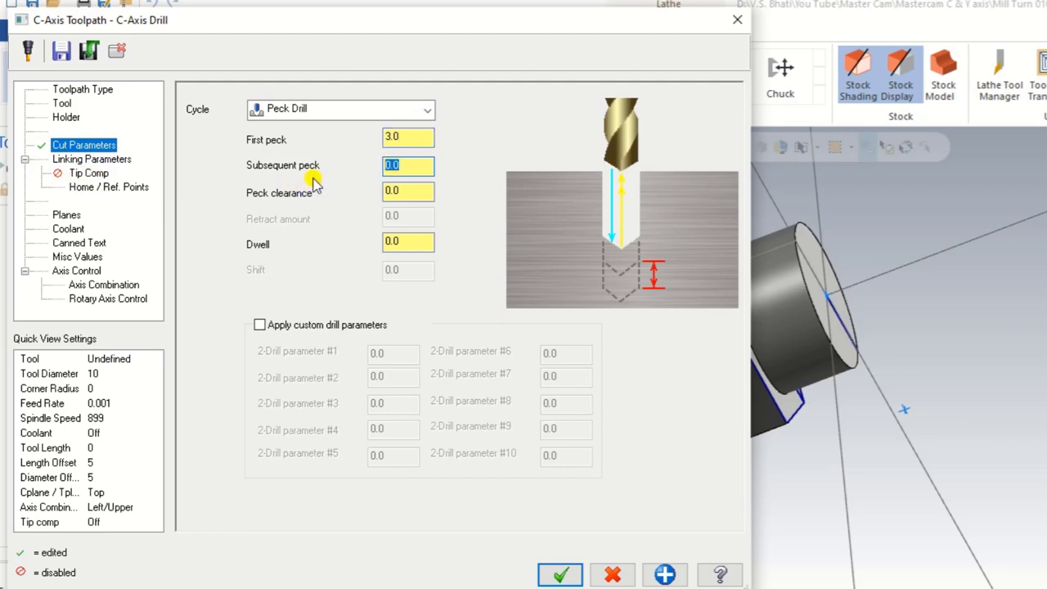
type("4.0")
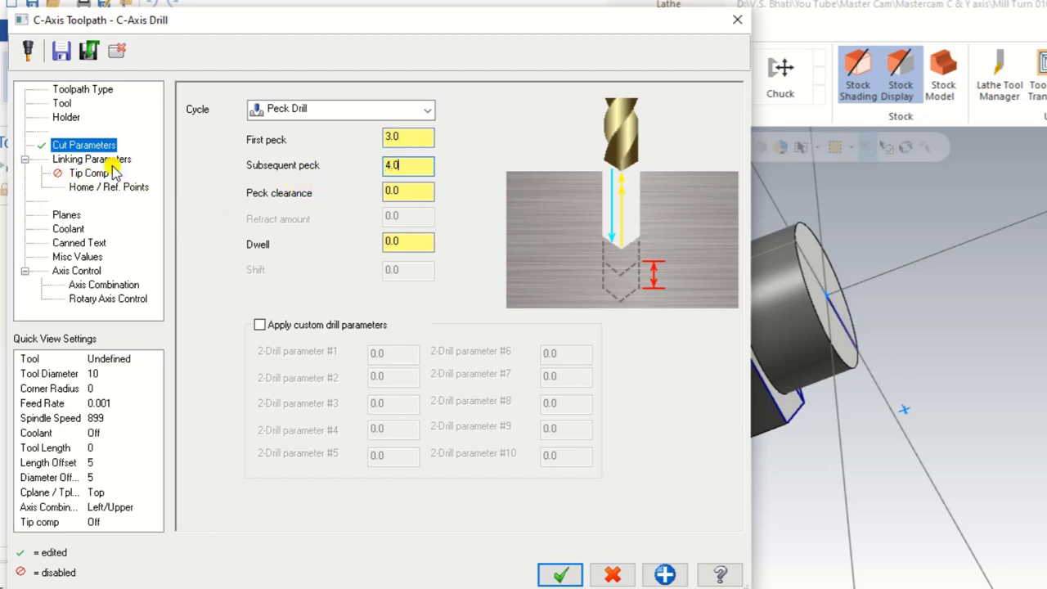
- Assign the 5 mm standard drill to the C-axis drill operation, set feed rate 35 and spindle speed 1500, and add a comment
left_click(112, 162)
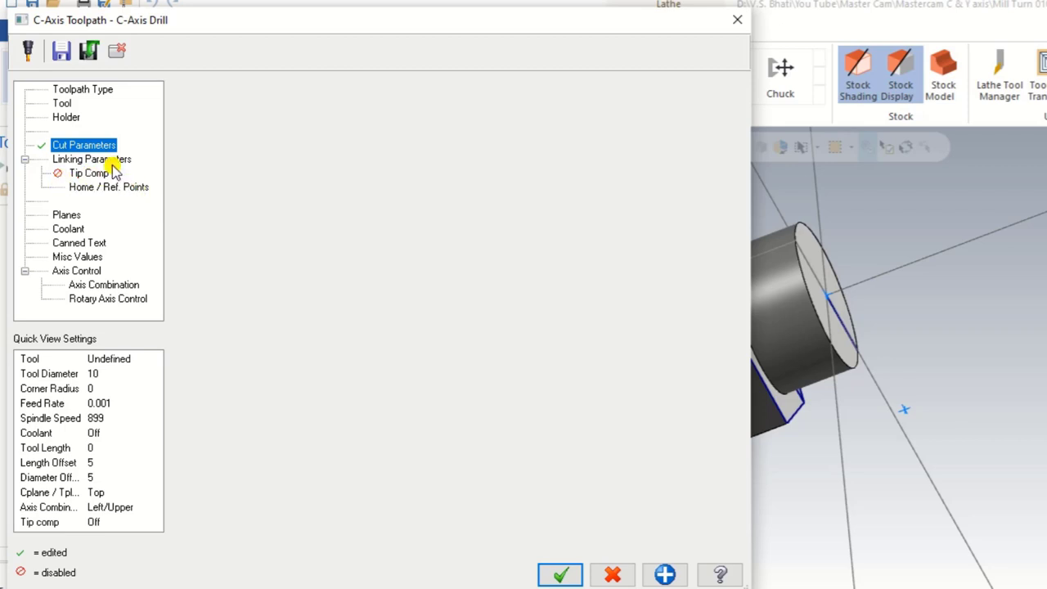
left_click(72, 113)
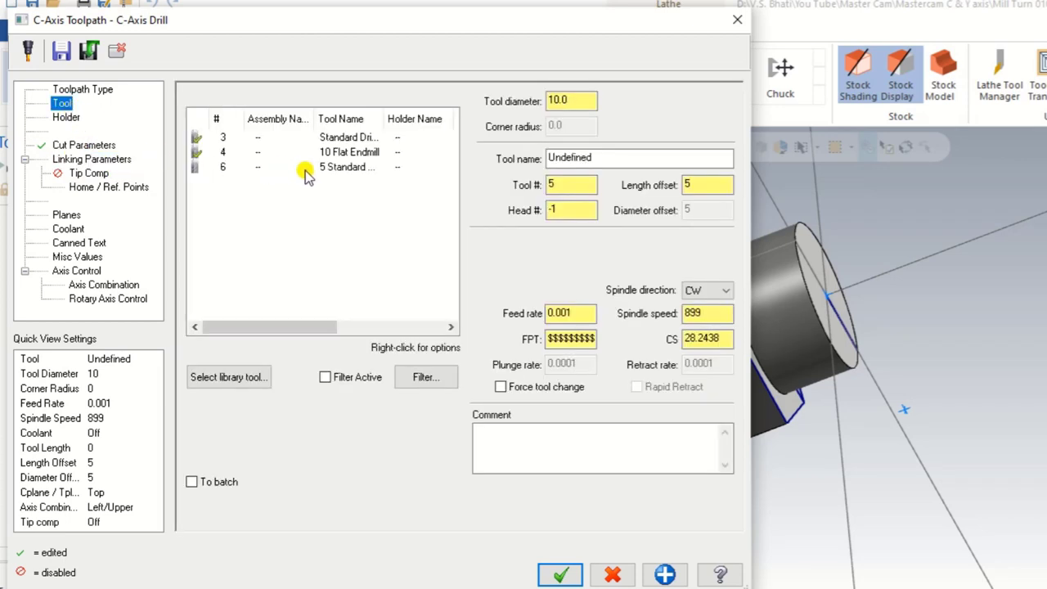
left_click(320, 169)
left_click_drag(590, 313, 546, 313)
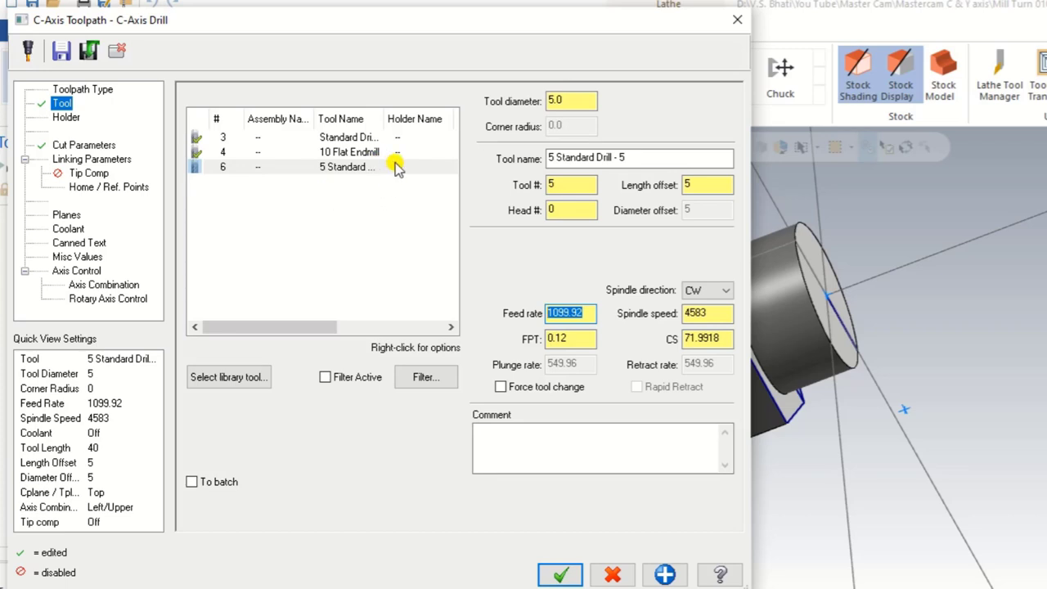
type("35")
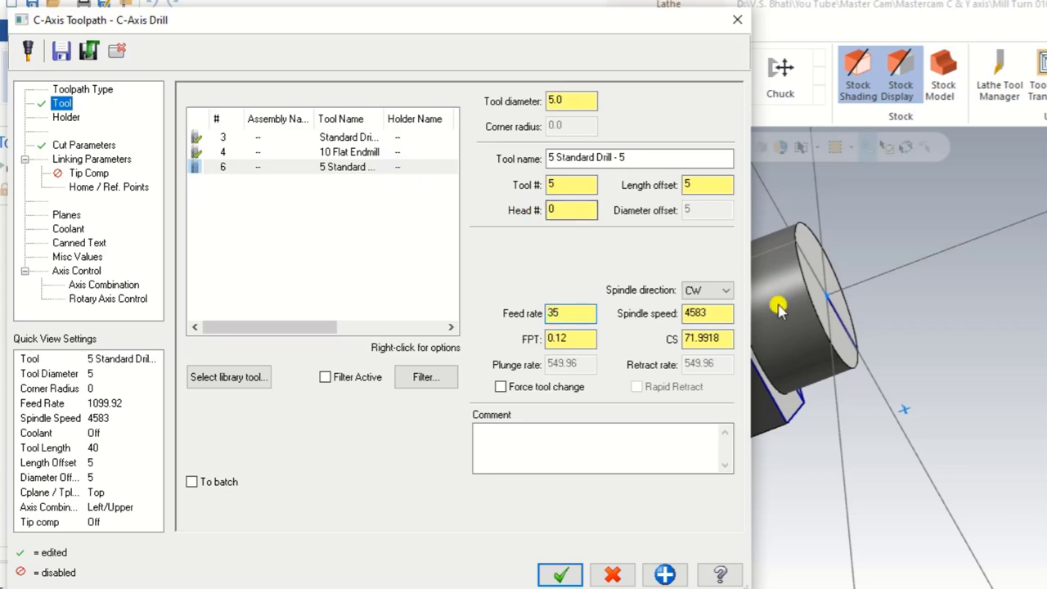
key("Tab")
type("150")
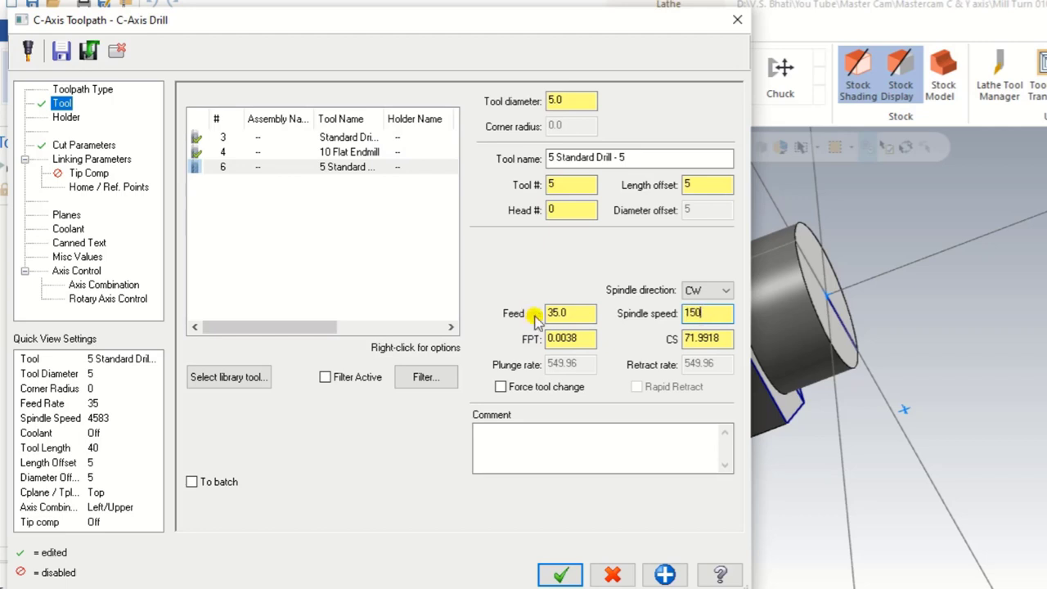
type("0")
left_click(517, 439)
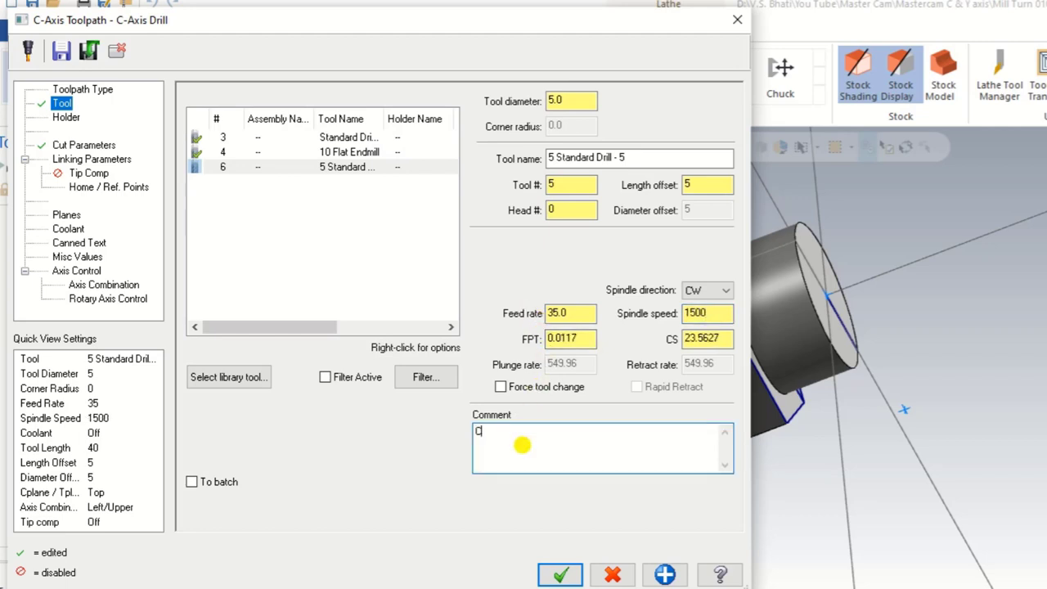
- Consult the part drawing in Adobe Reader, set top of stock to absolute 0 and depth to absolute -20, and try to accept the operation
left_click(82, 146)
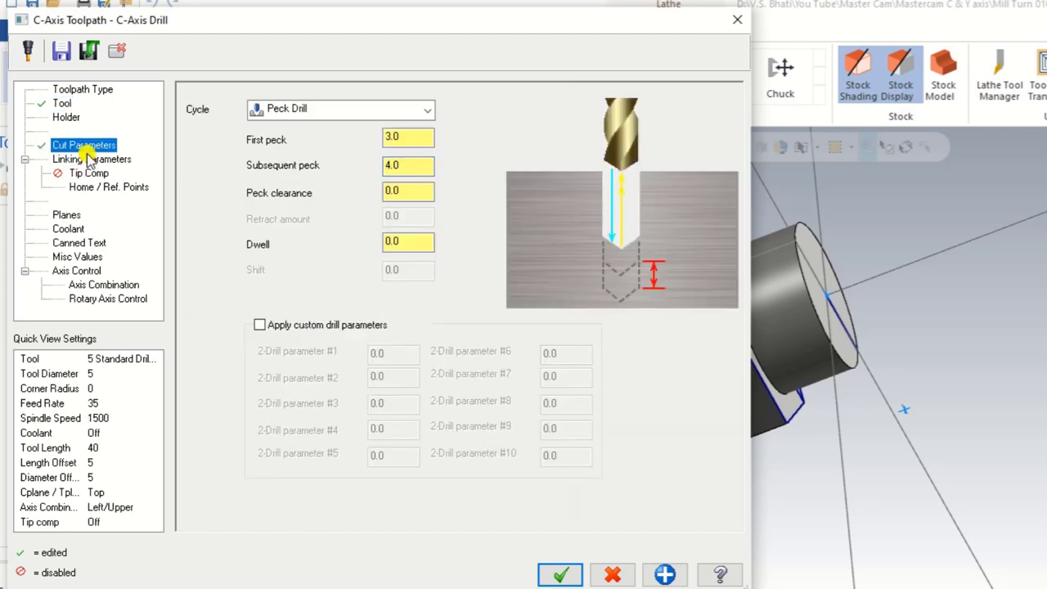
left_click(91, 160)
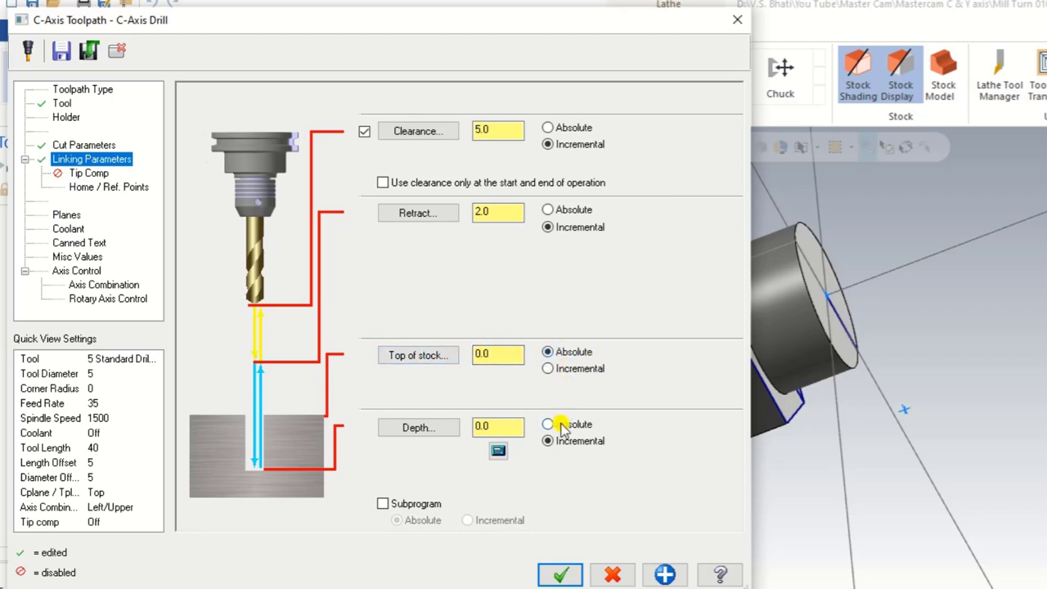
double_click(511, 423)
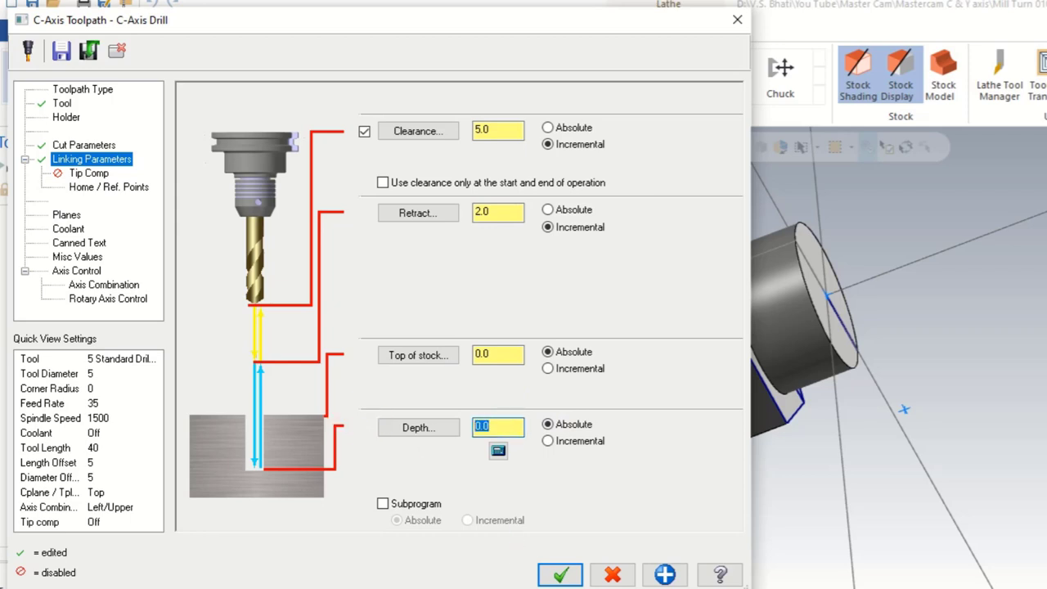
key("alt+Tab")
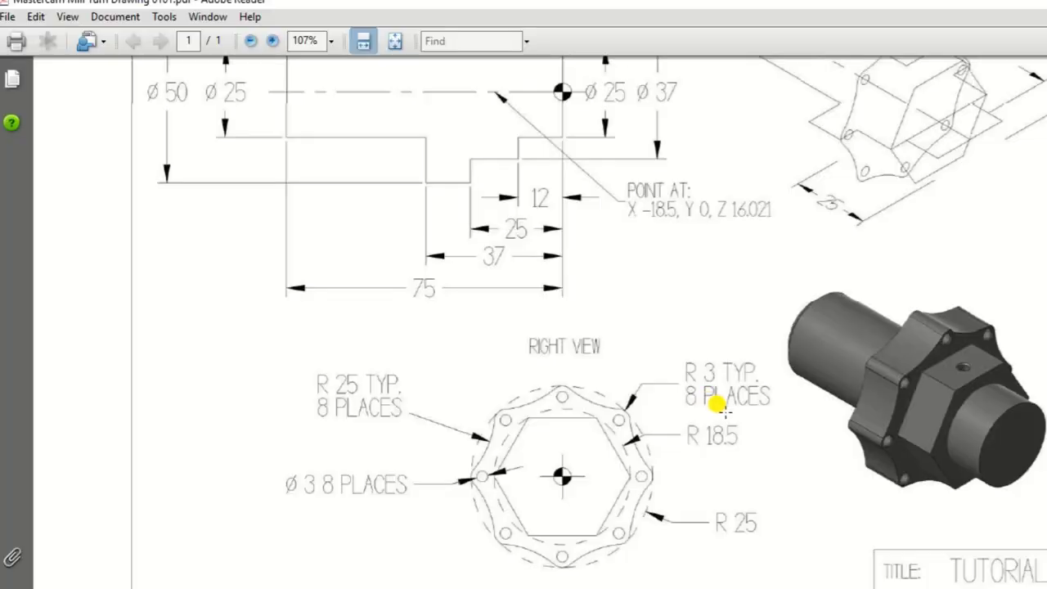
scroll(596, 269, "down", 1)
scroll(588, 244, "up", 4)
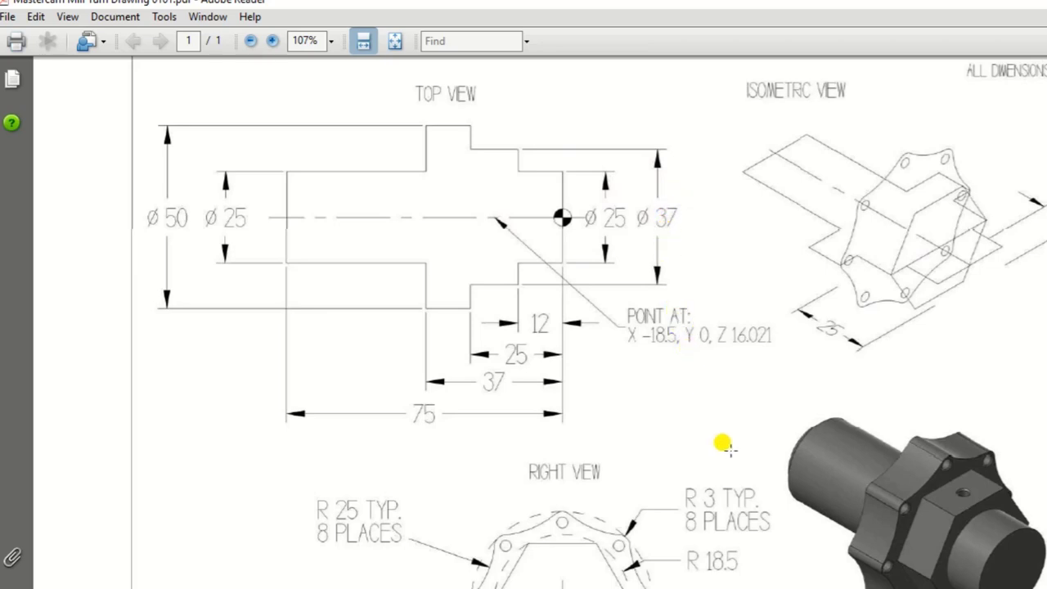
mouse_move(726, 588)
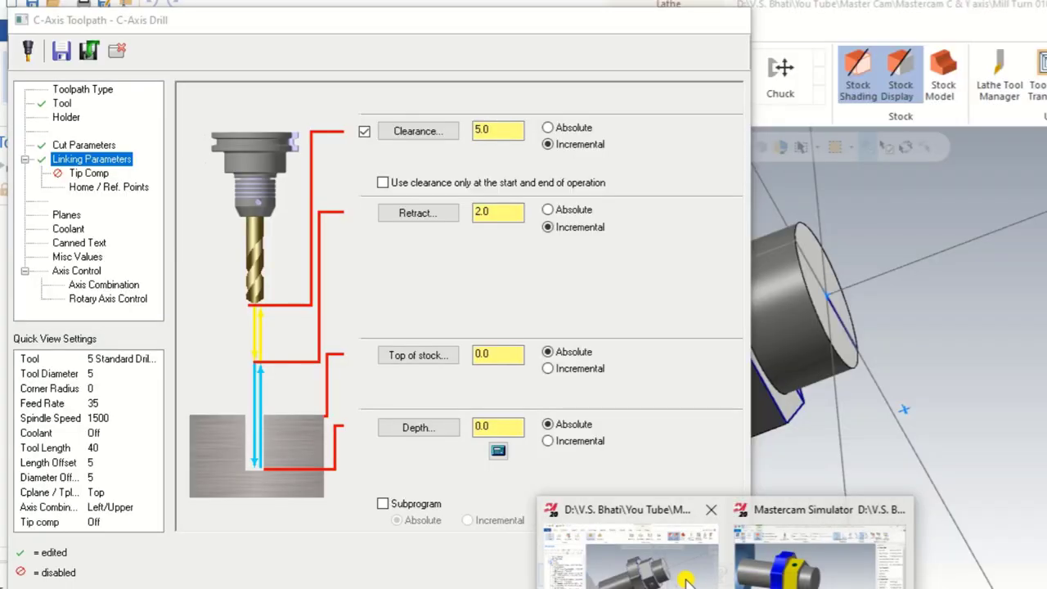
mouse_move(765, 579)
left_click(681, 577)
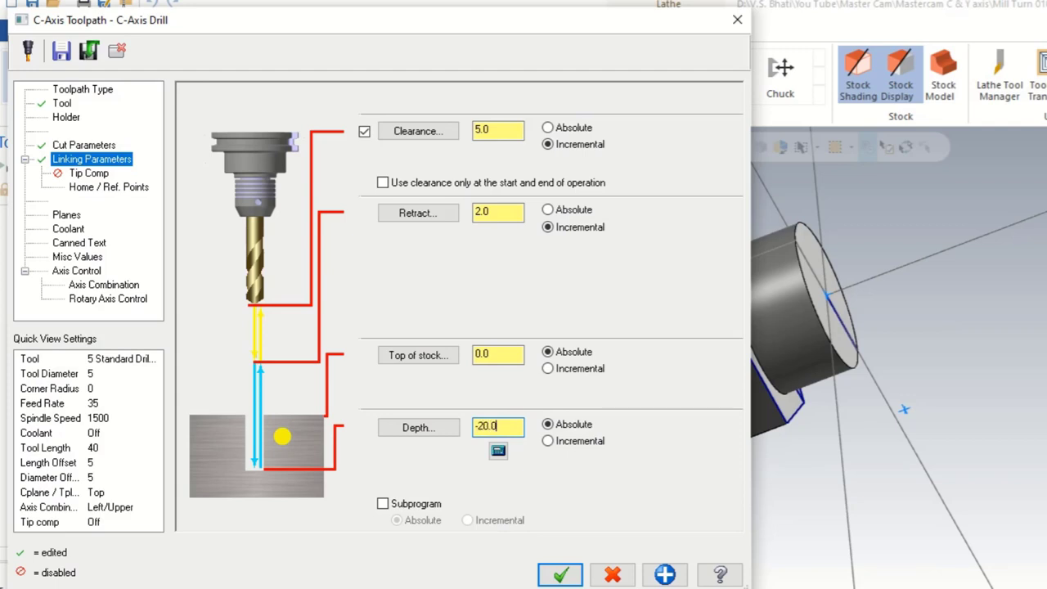
left_click(559, 573)
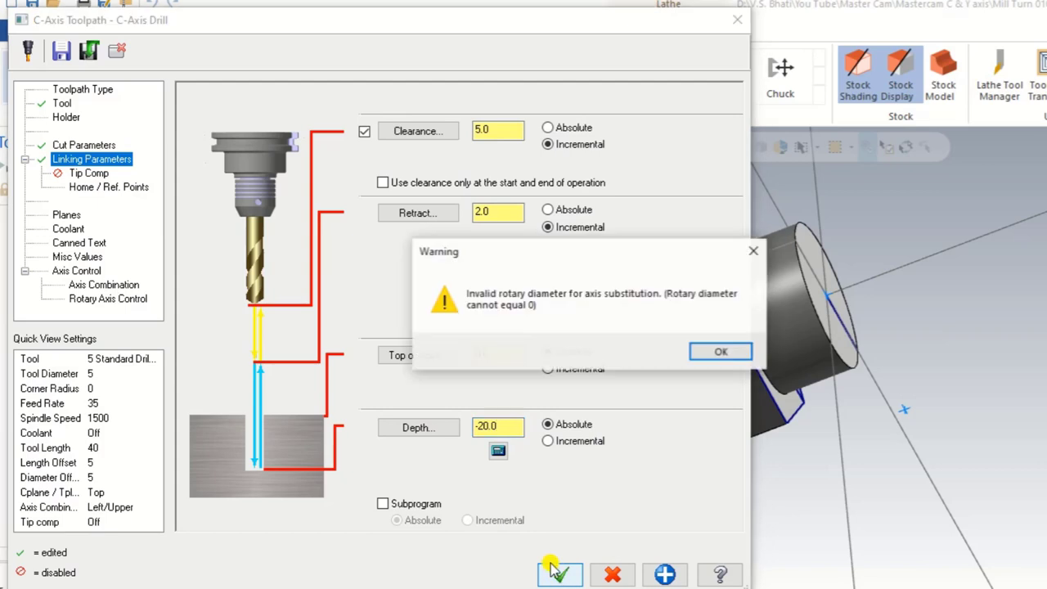
left_click(754, 250)
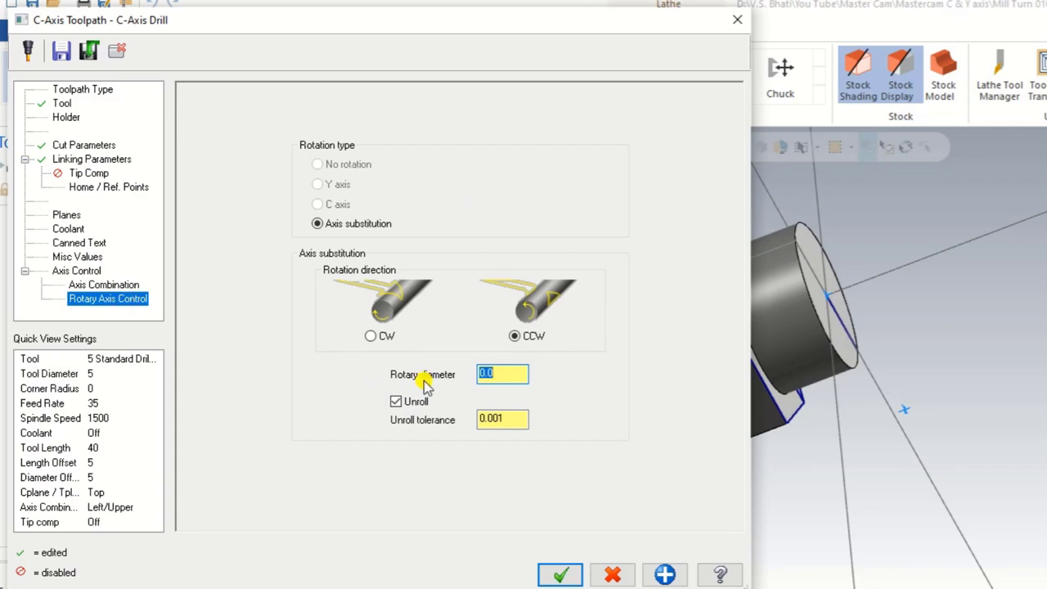
- Set the axis substitution's rotary diameter to 37 and generate the C-axis drill toolpath
right_click(505, 373)
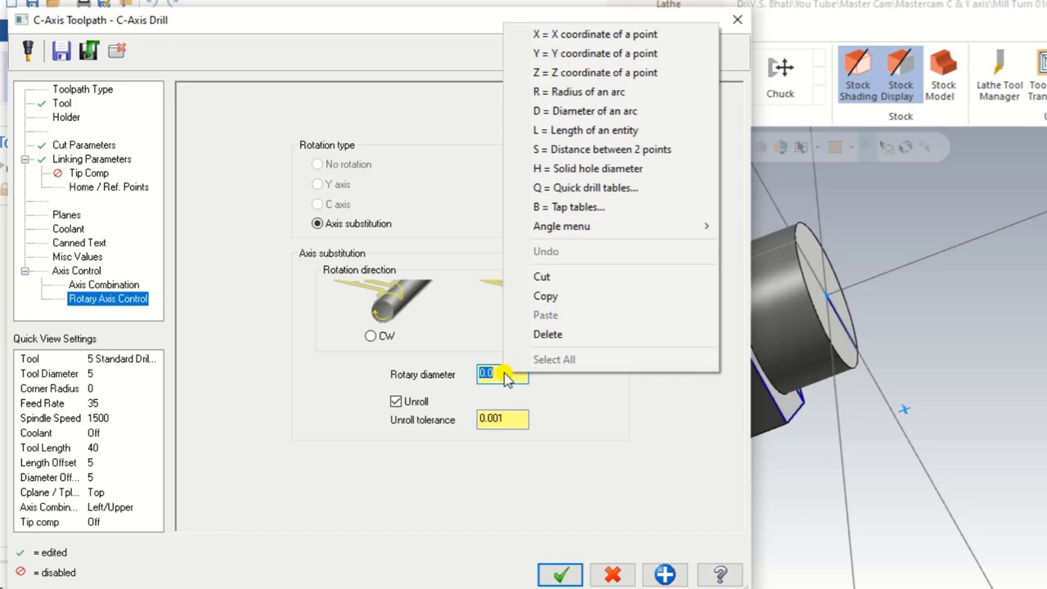
left_click(589, 110)
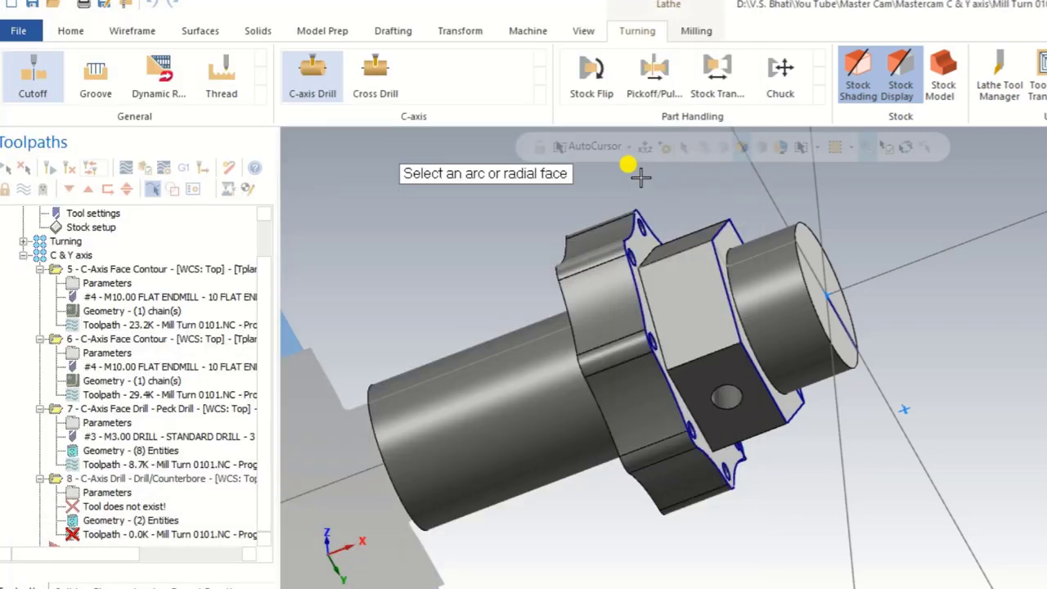
middle_click_drag(916, 428, 794, 490)
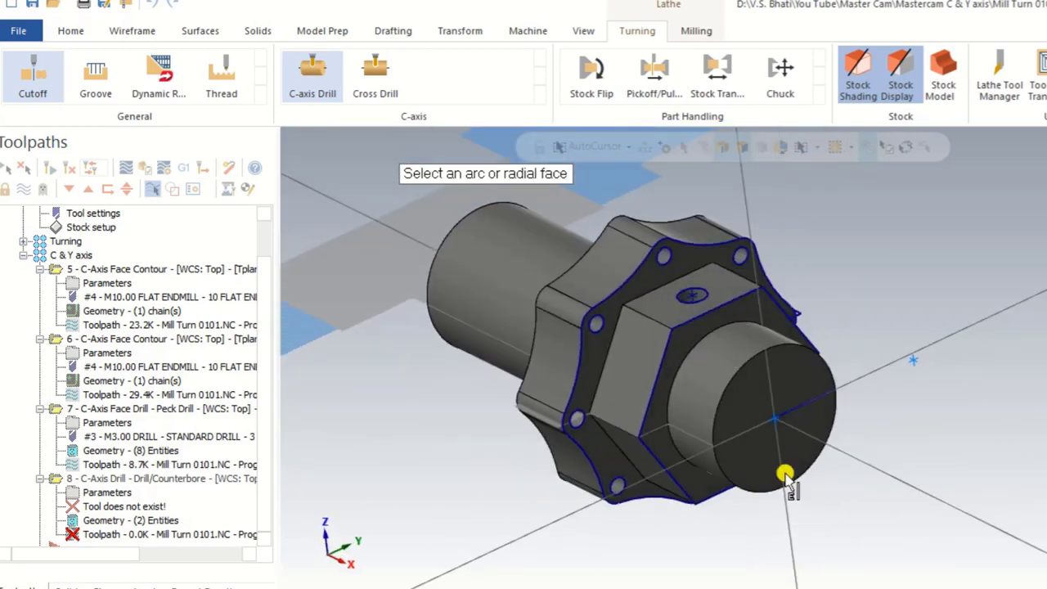
left_click(696, 306)
left_click(739, 367)
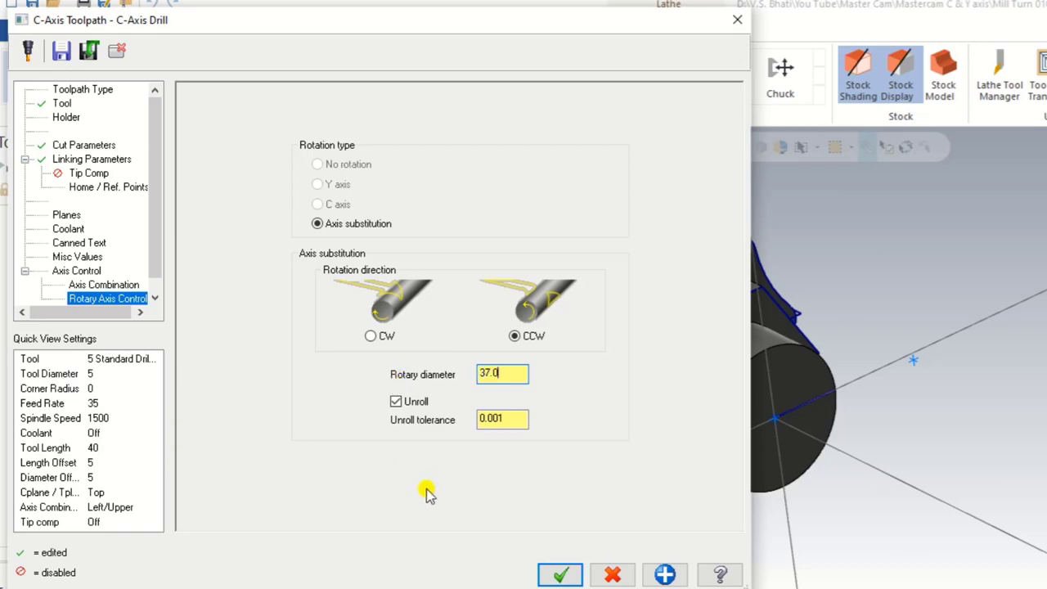
left_click(560, 573)
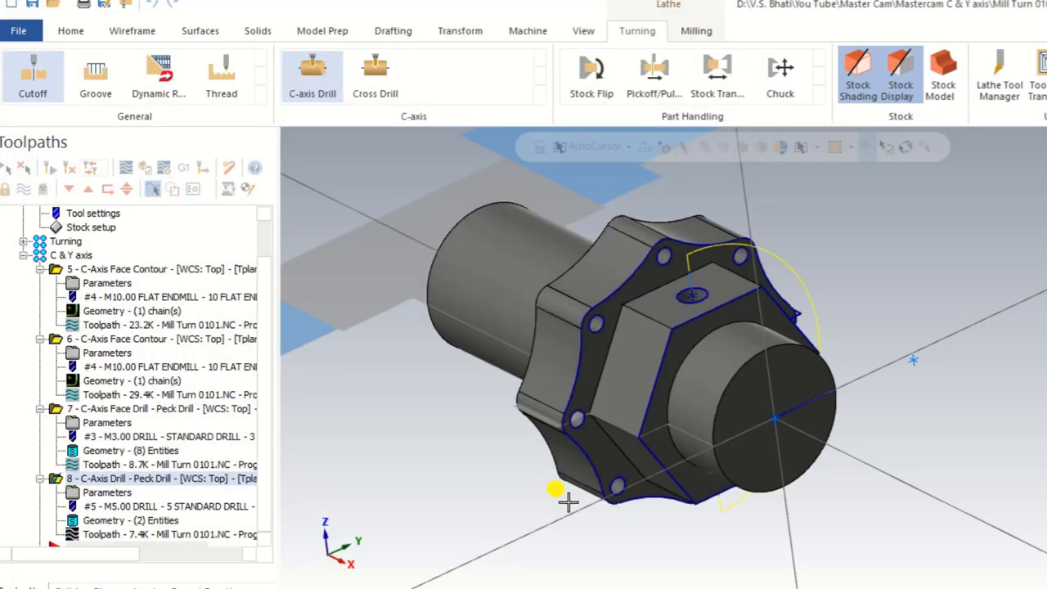
- Select all operations in the C & Y axis group and backplot their toolpaths, viewing the part from several angles
mouse_move(568, 501)
middle_mouse_down()
mouse_move(724, 466)
mouse_move(814, 428)
mouse_move(813, 376)
mouse_move(696, 409)
mouse_move(610, 405)
mouse_move(731, 391)
mouse_move(839, 427)
mouse_move(778, 466)
mouse_move(781, 440)
mouse_move(798, 463)
middle_mouse_up()
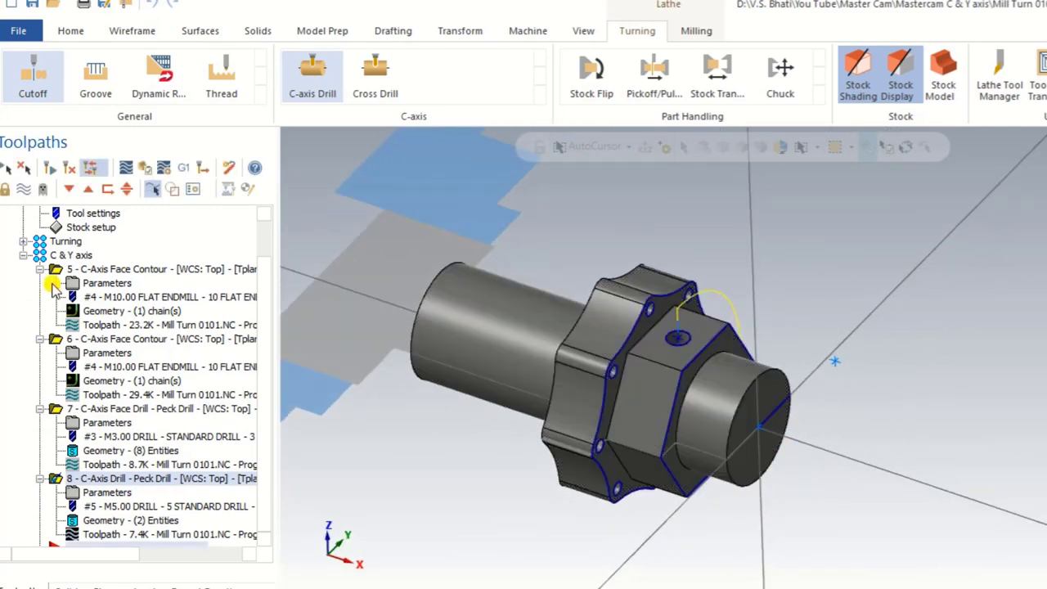
left_click(41, 260)
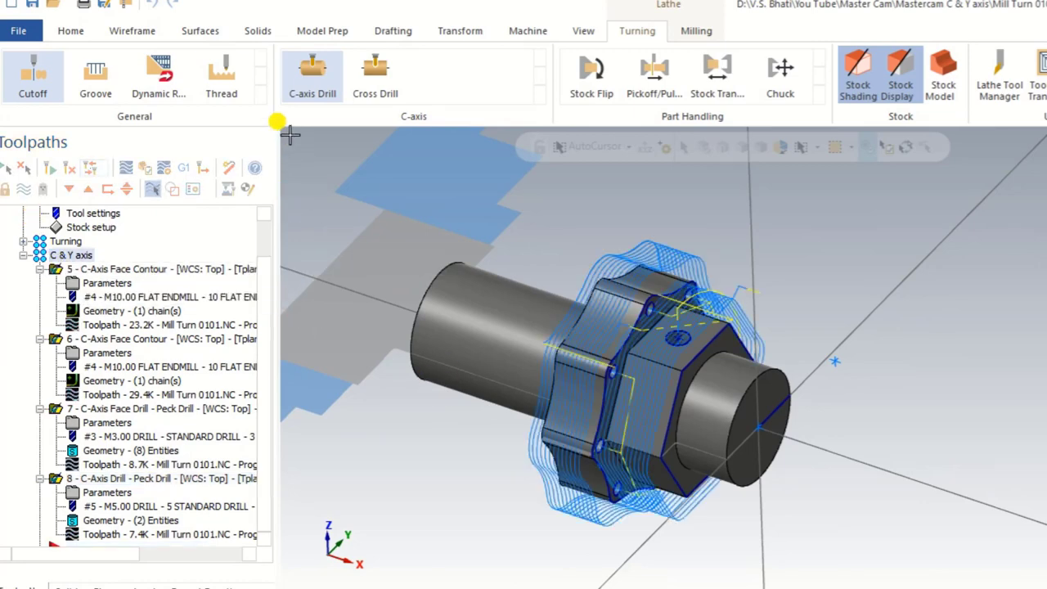
middle_click_drag(474, 234, 709, 407)
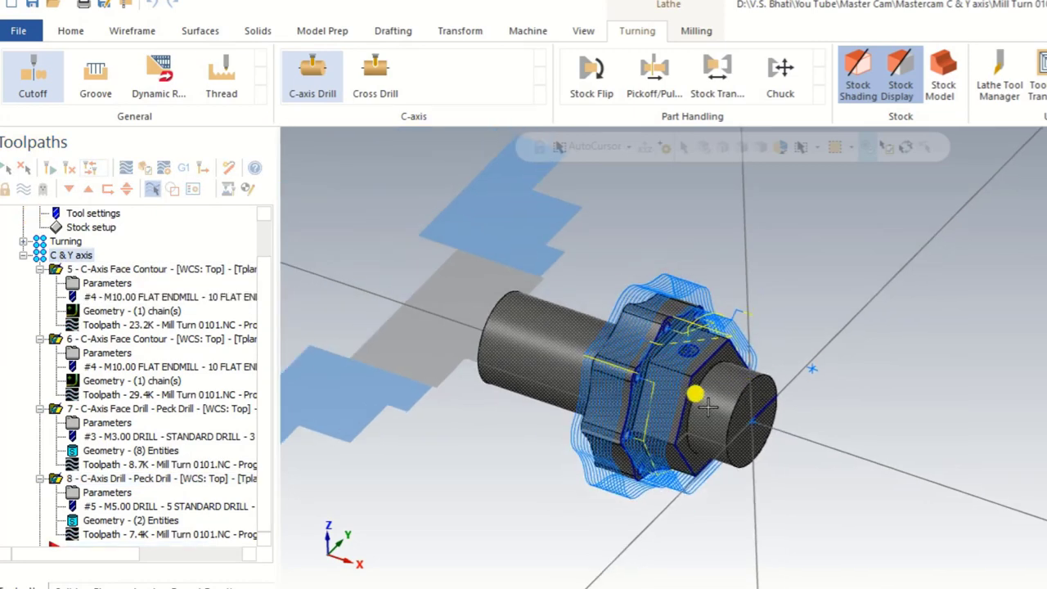
left_click(123, 170)
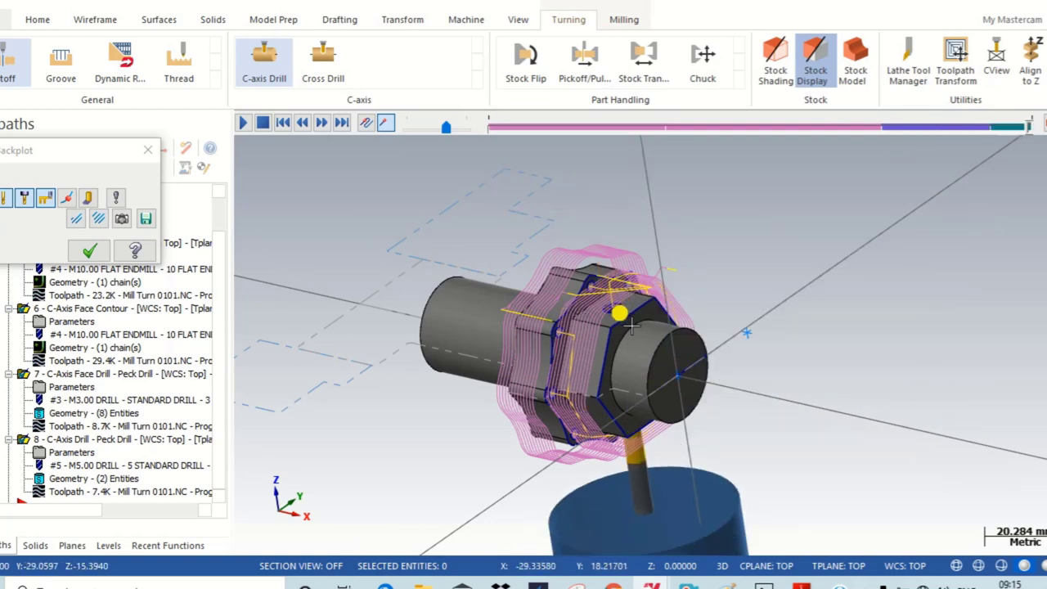
middle_click_drag(821, 436, 760, 430)
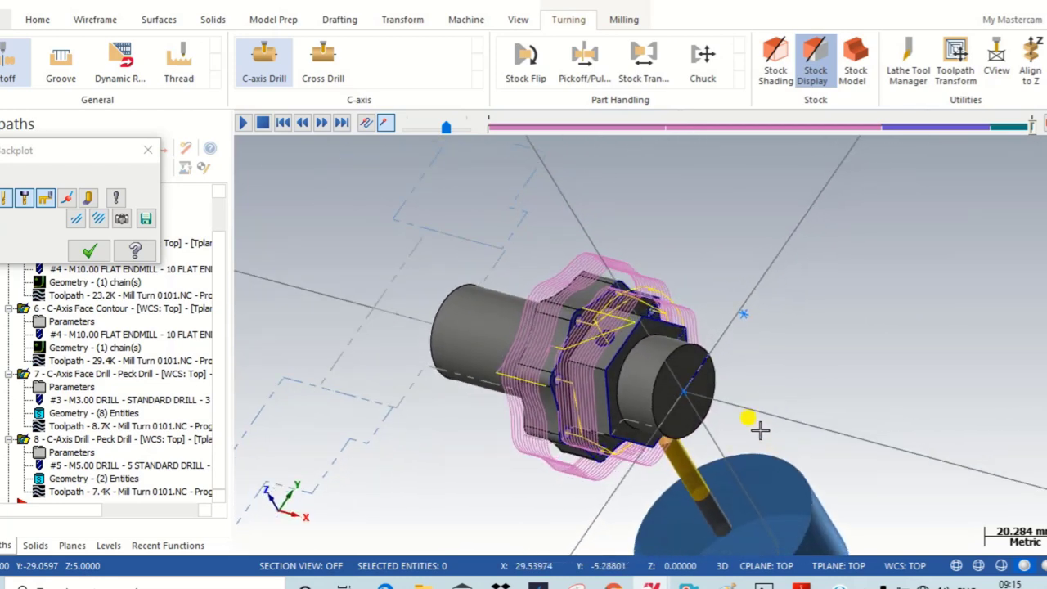
left_click(476, 81)
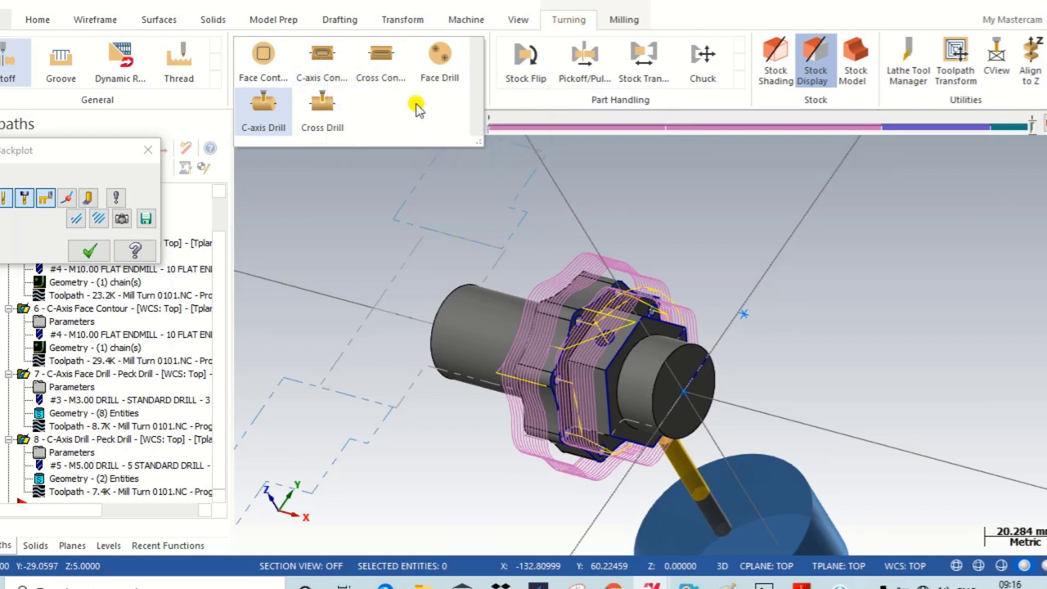
right_click(781, 236)
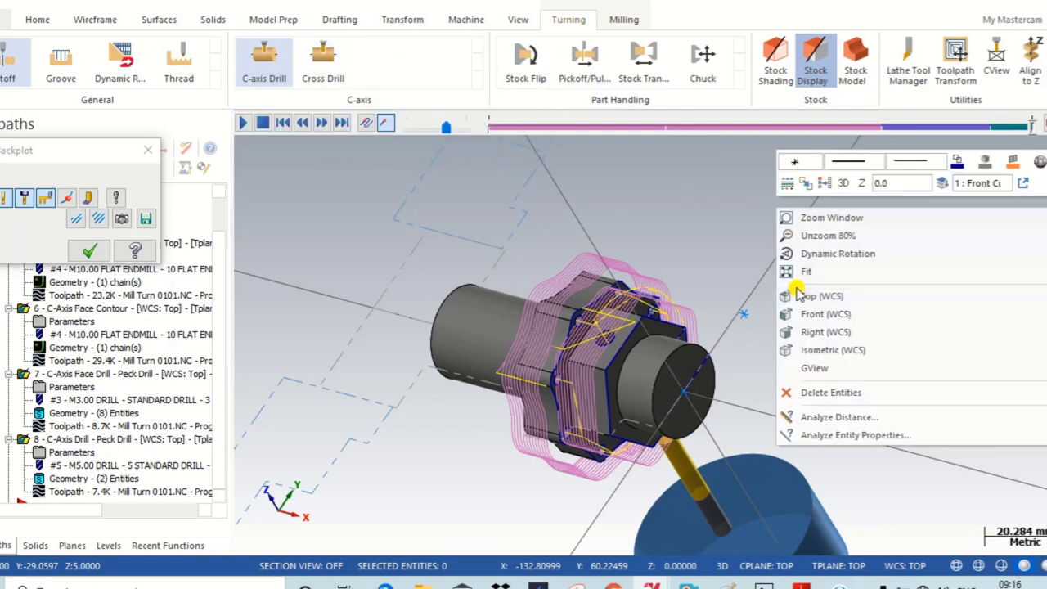
left_click(798, 293)
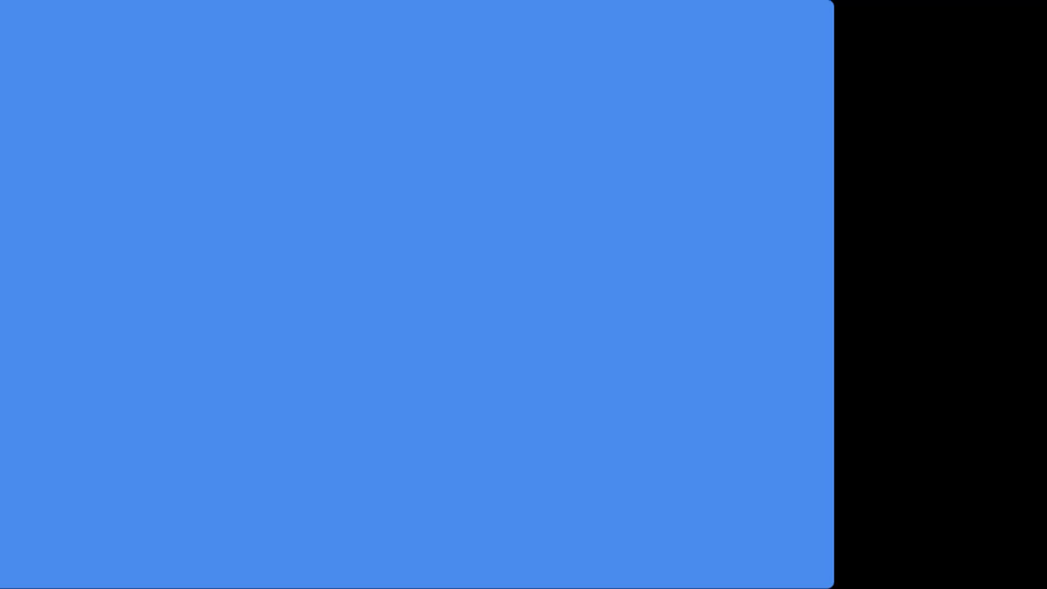